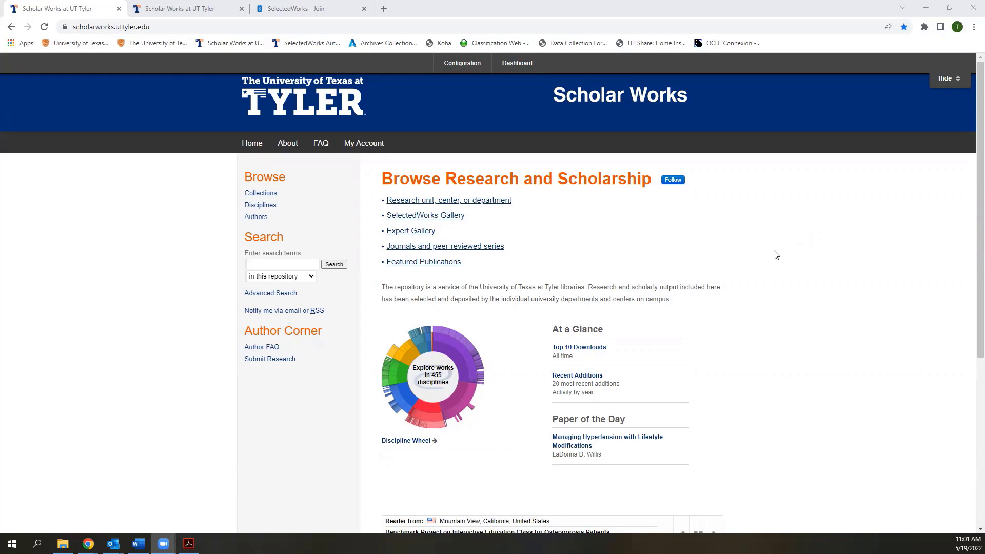
Open the SelectedWorks Author Gallery, browse the faculty list, and bring up link options for a profile
click(436, 218)
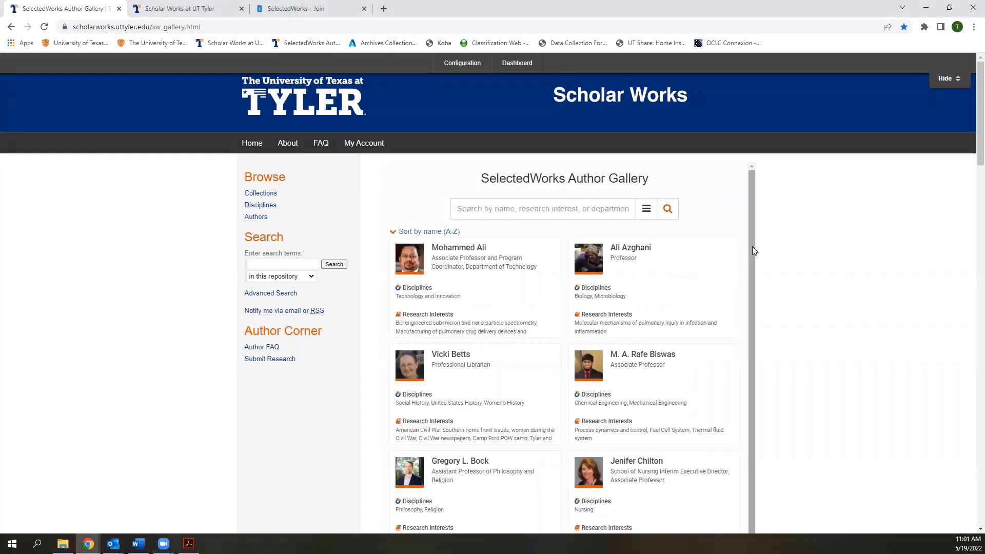
scroll(741, 261, down, 3)
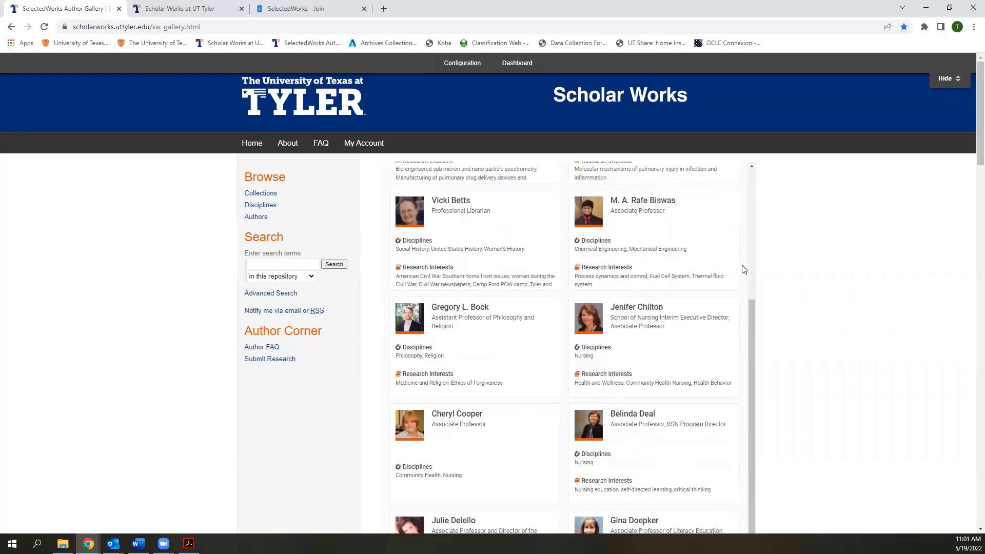
scroll(744, 270, down, 2)
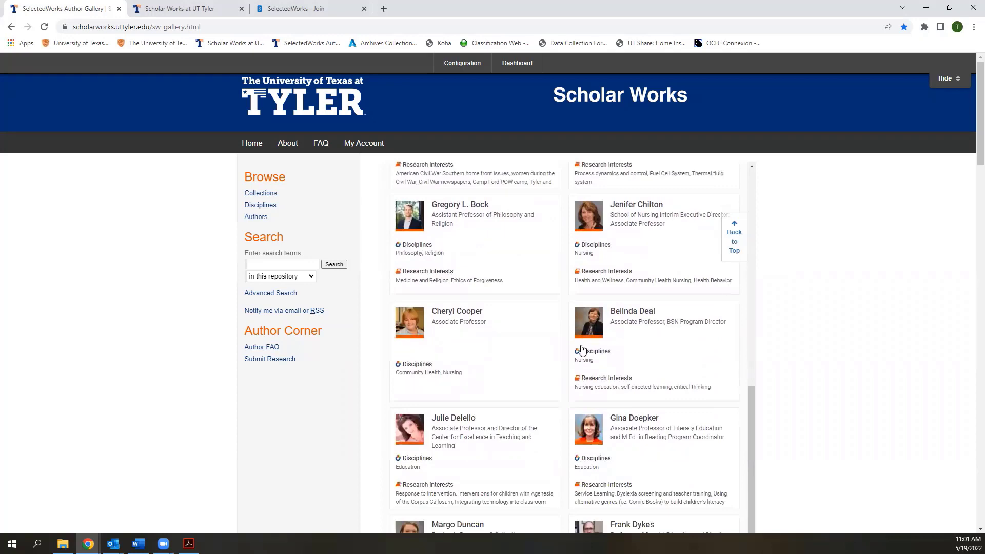
right_click(625, 316)
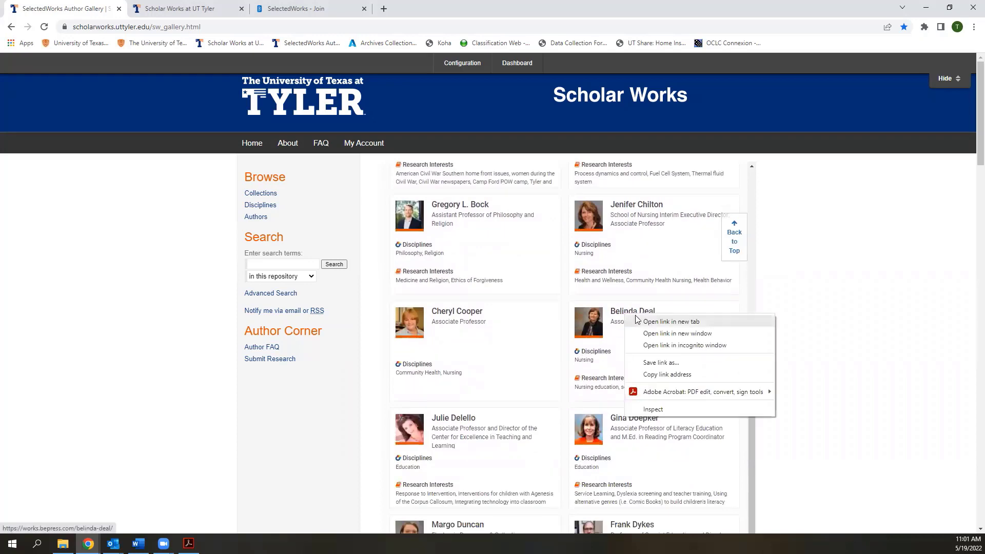
Open the faculty member's profile in a new tab and browse its 22 research works
click(639, 323)
click(197, 10)
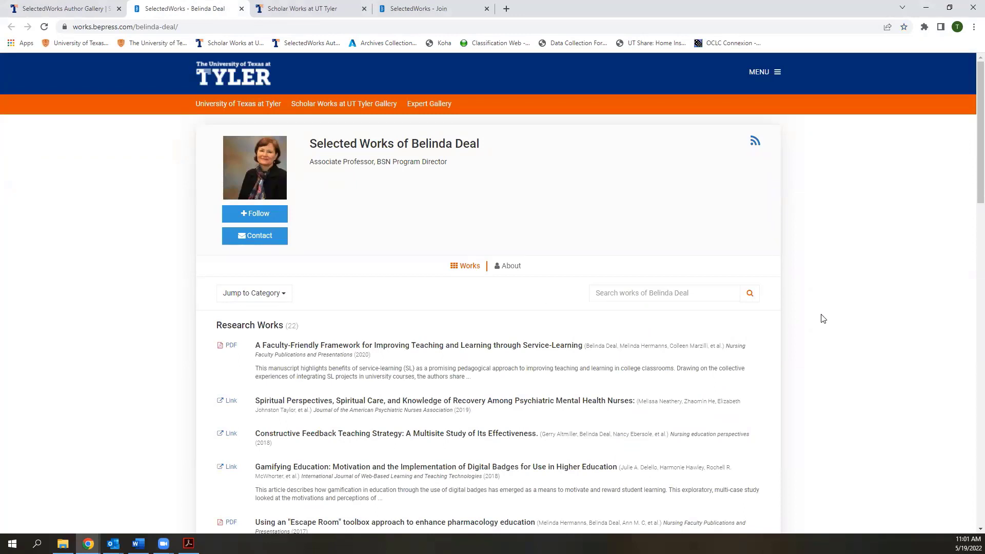
scroll(823, 318, down, 1)
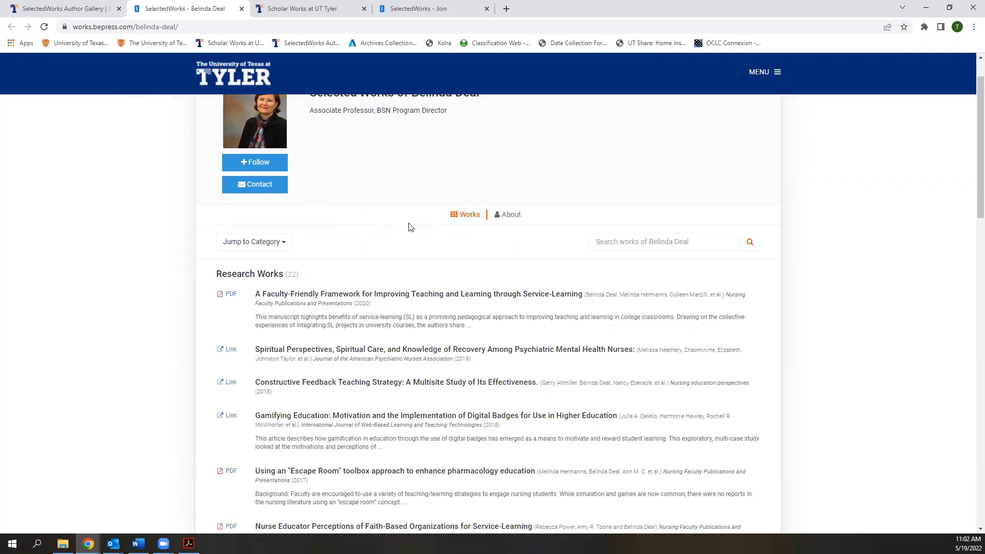
scroll(411, 227, up, 1)
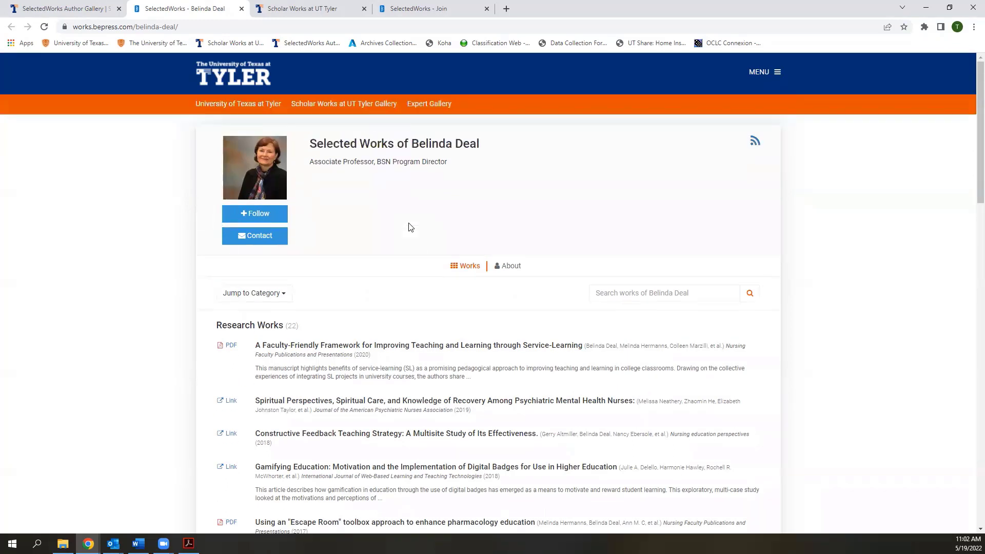
Return to the Scholar Works home page and open the University of Texas at Tyler Expert Gallery
click(77, 11)
scroll(659, 369, down, 2)
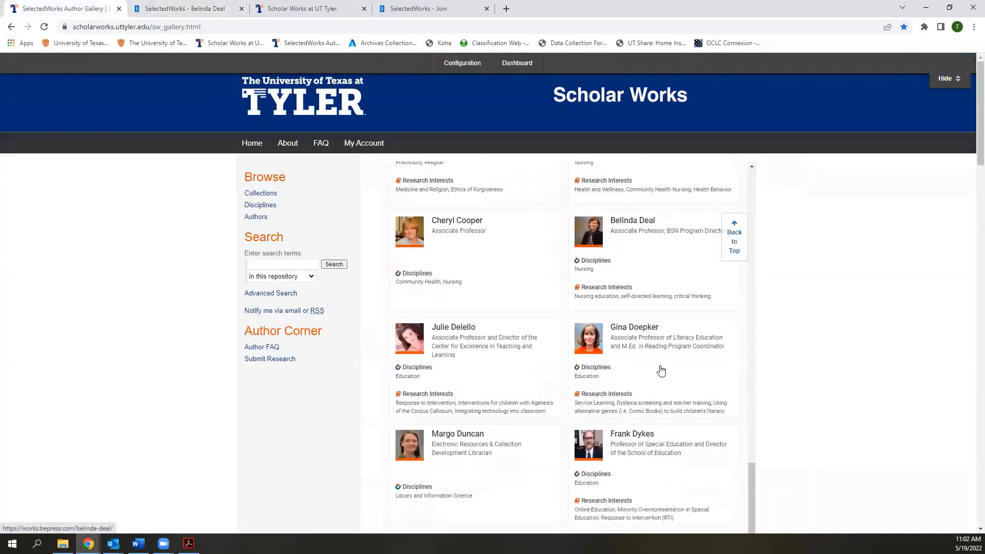
scroll(660, 370, up, 5)
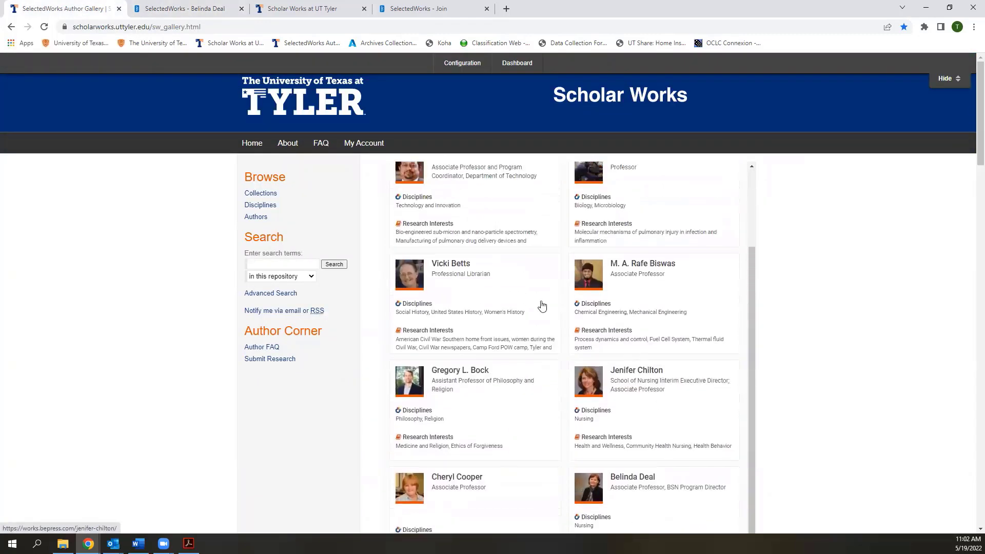
click(252, 145)
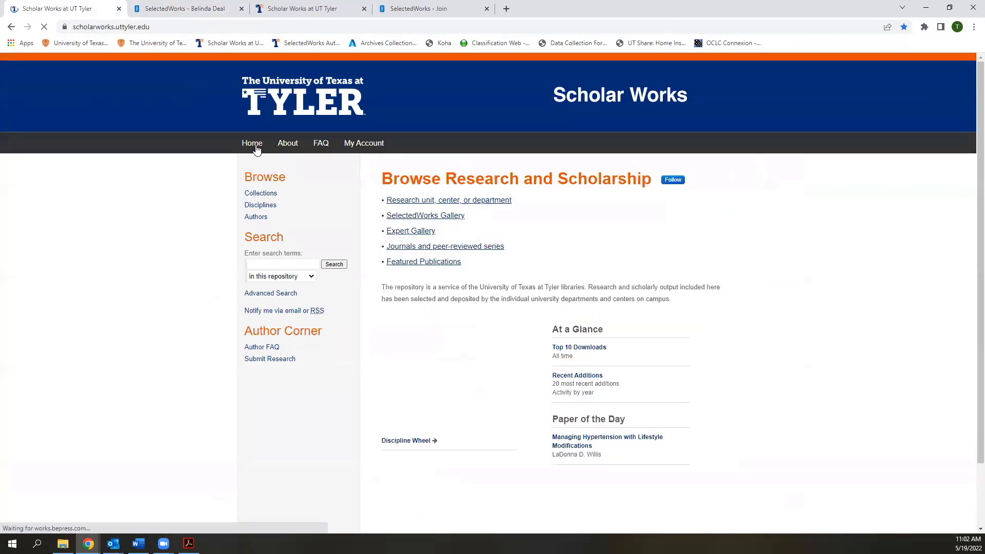
click(414, 236)
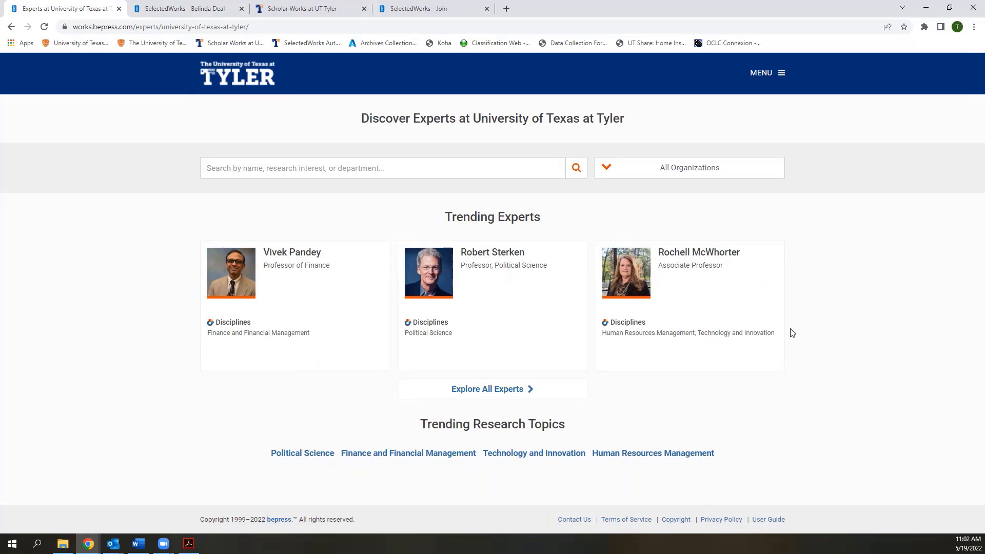
Search the experts for 'nursing' and browse the results with their Discipline, Research Interest and Organization filters
click(455, 170)
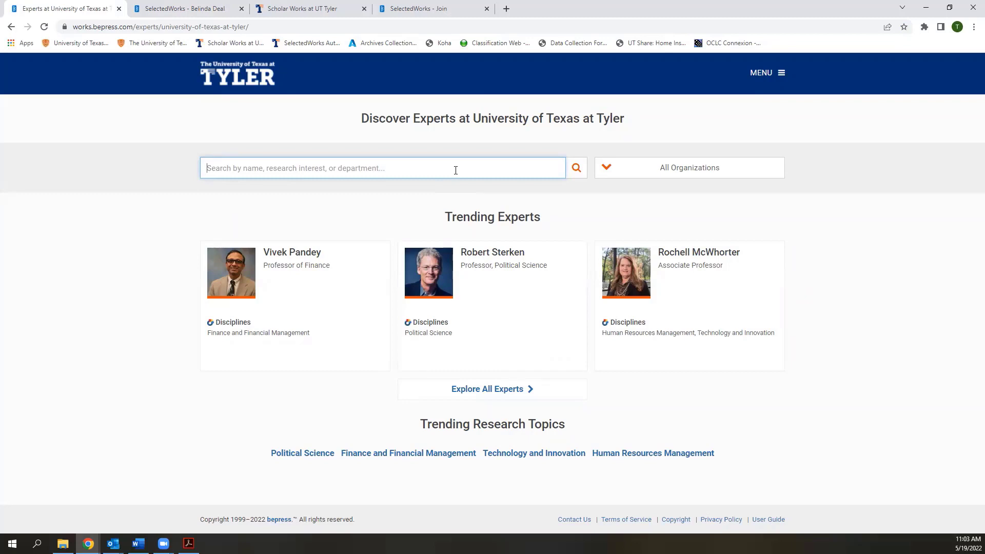
text(nursing)
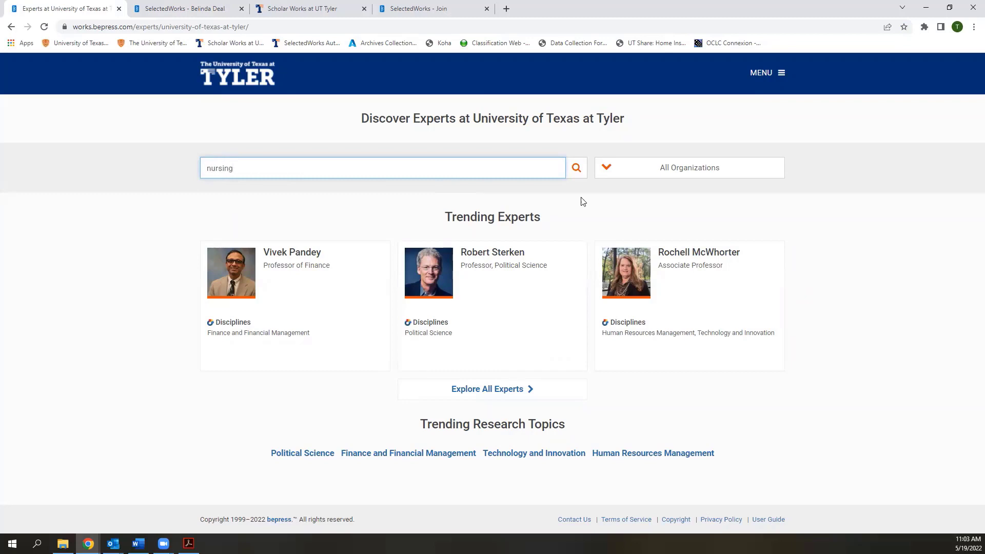
click(576, 168)
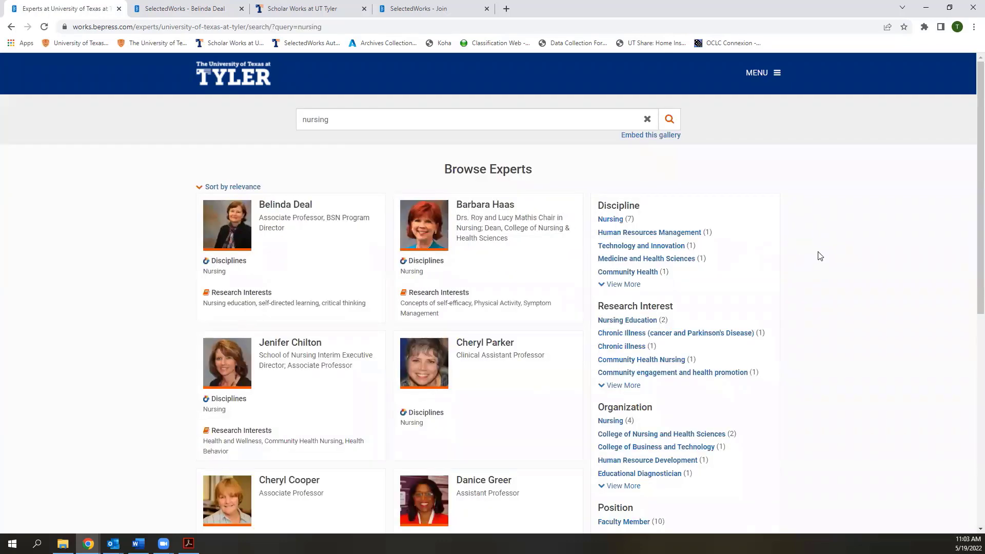
scroll(820, 255, down, 1)
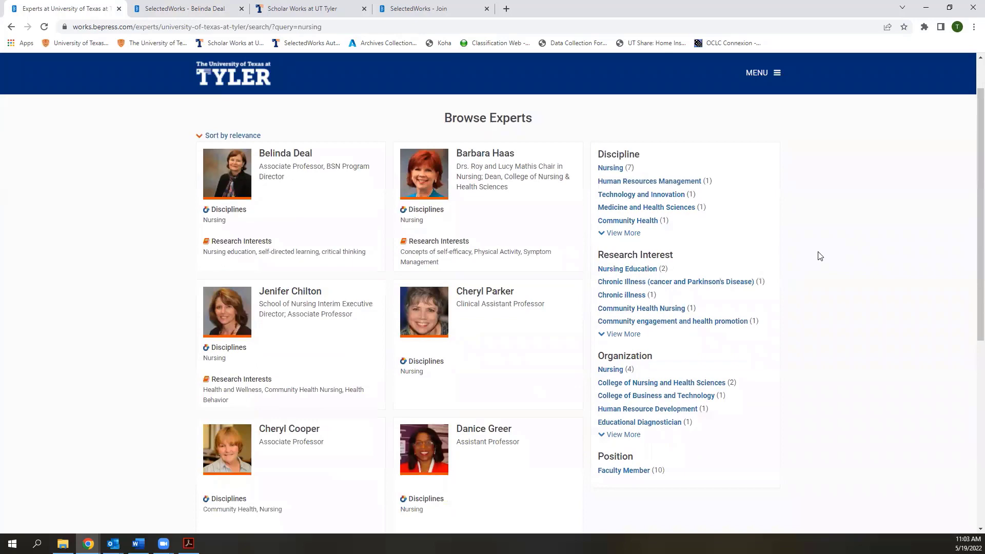
scroll(819, 256, down, 1)
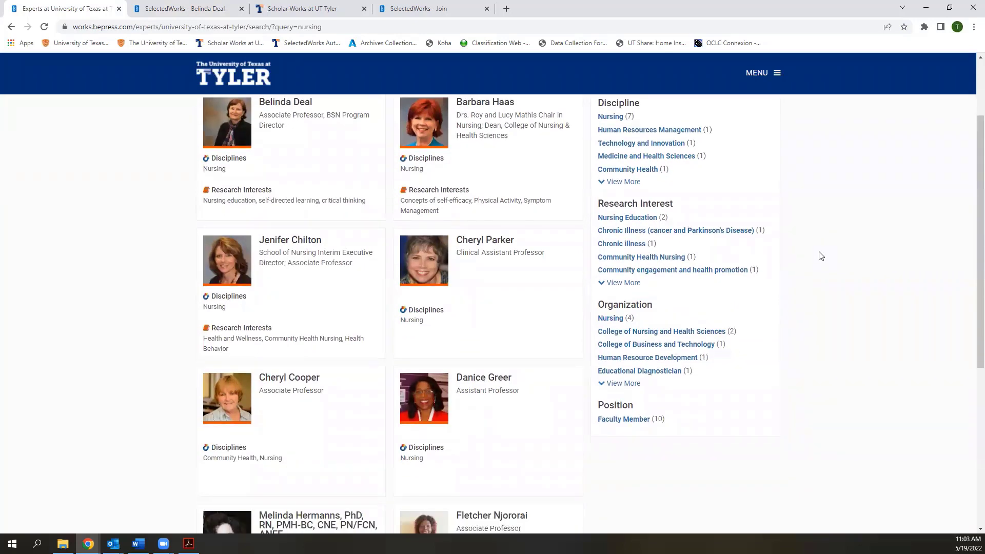
scroll(820, 255, down, 3)
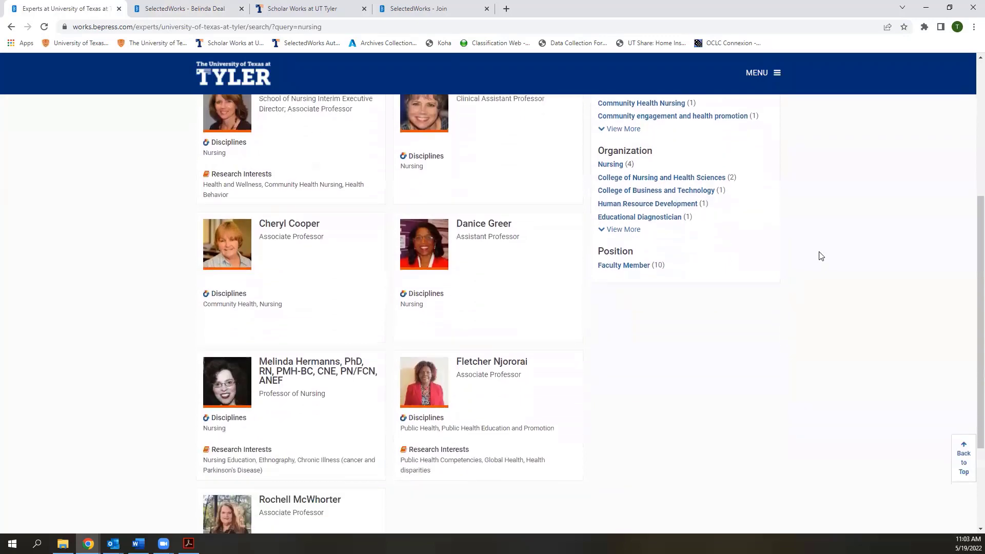
scroll(819, 256, up, 5)
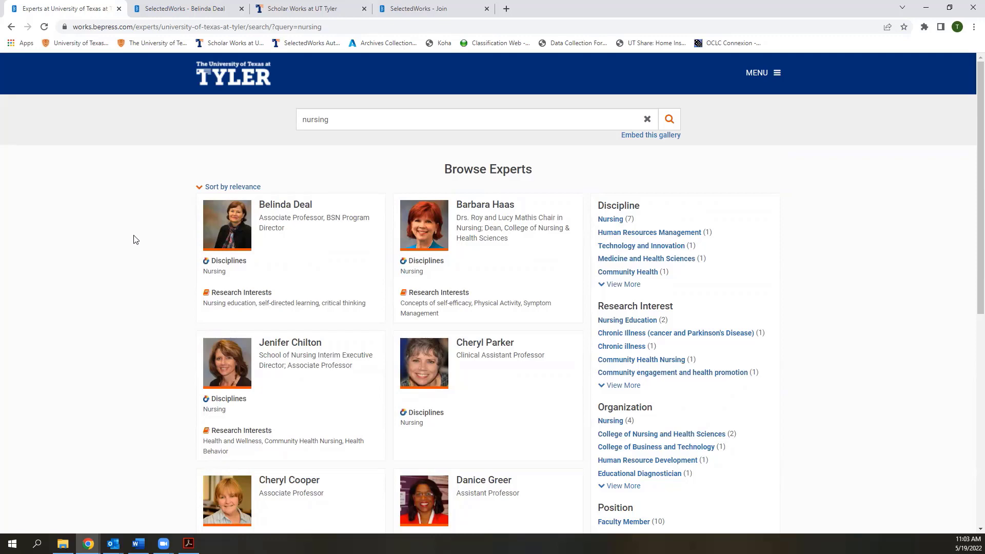
Open the nursing dean's profile and scroll through its Works list
click(524, 216)
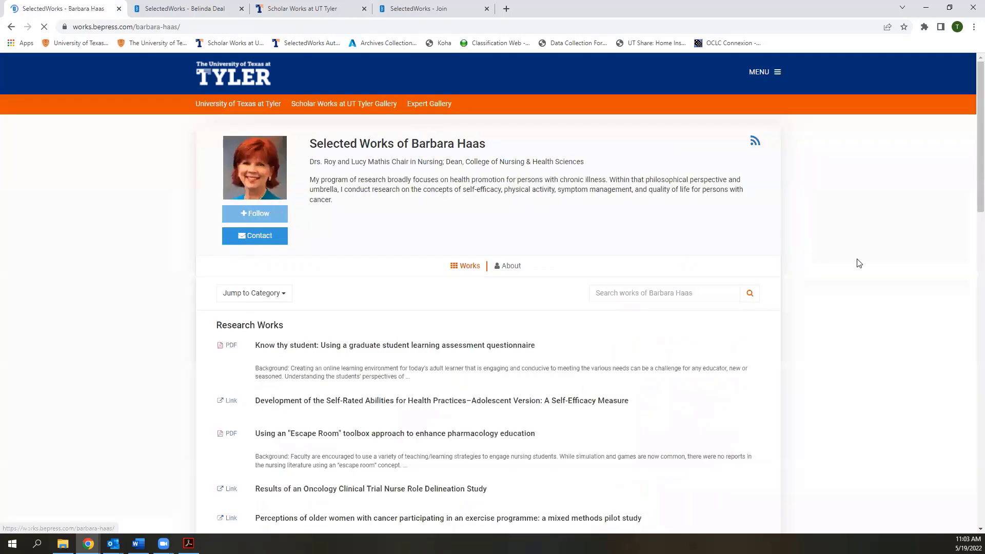
scroll(859, 263, down, 1)
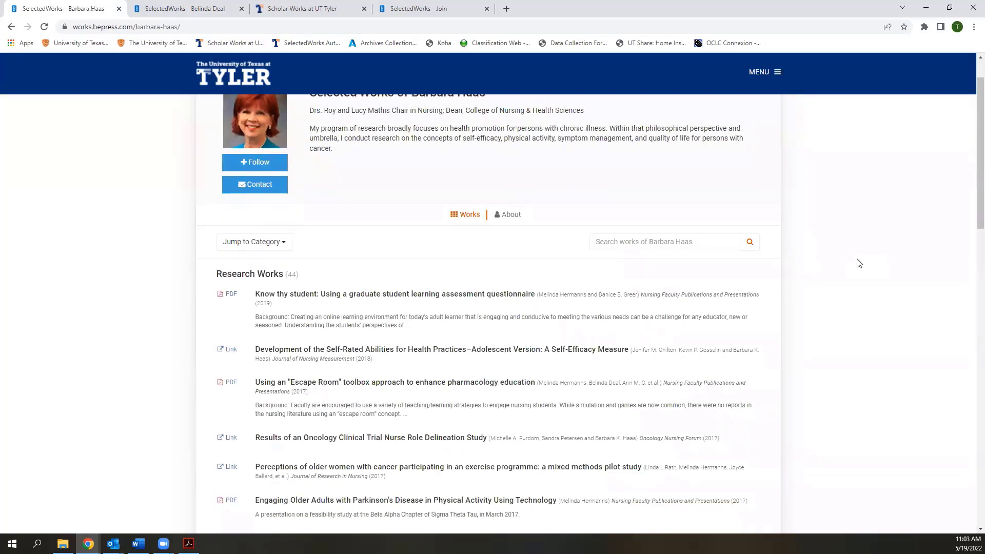
scroll(859, 263, down, 2)
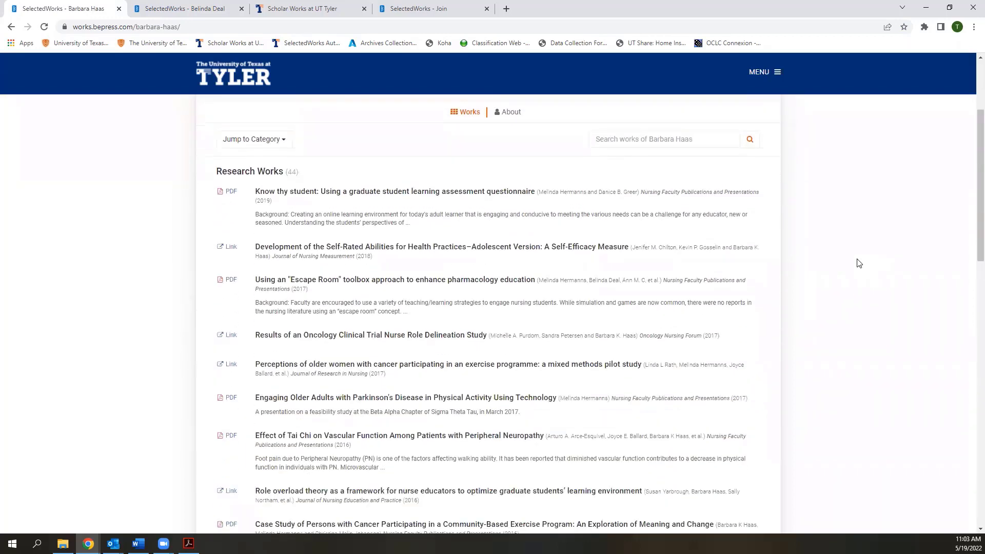
scroll(859, 263, down, 3)
scroll(859, 263, down, 2)
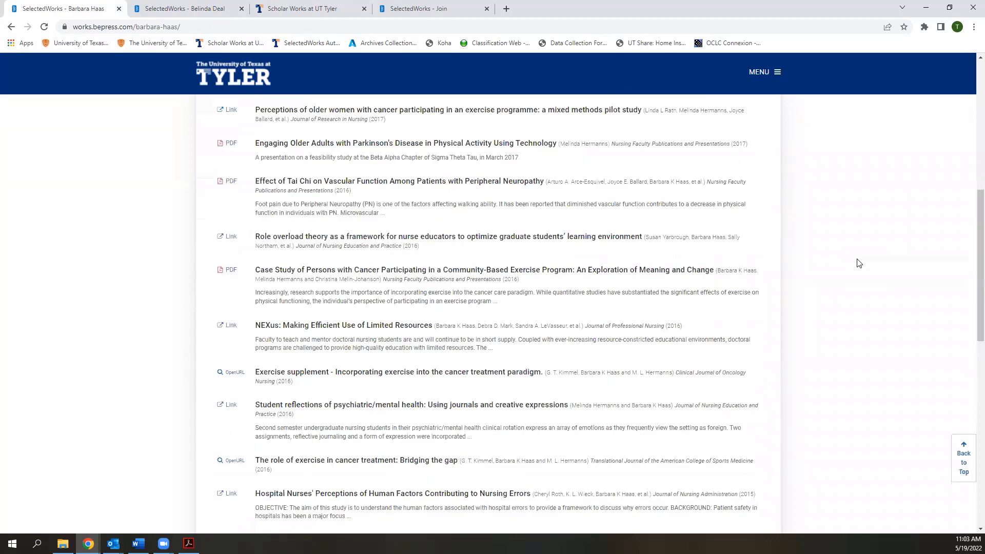
scroll(859, 263, down, 3)
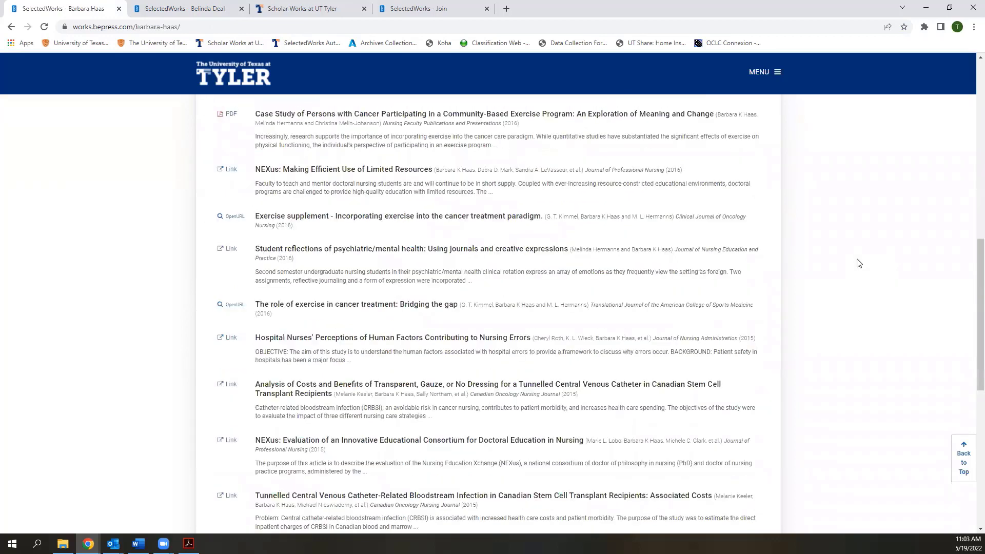
scroll(859, 263, up, 5)
scroll(859, 263, up, 5)
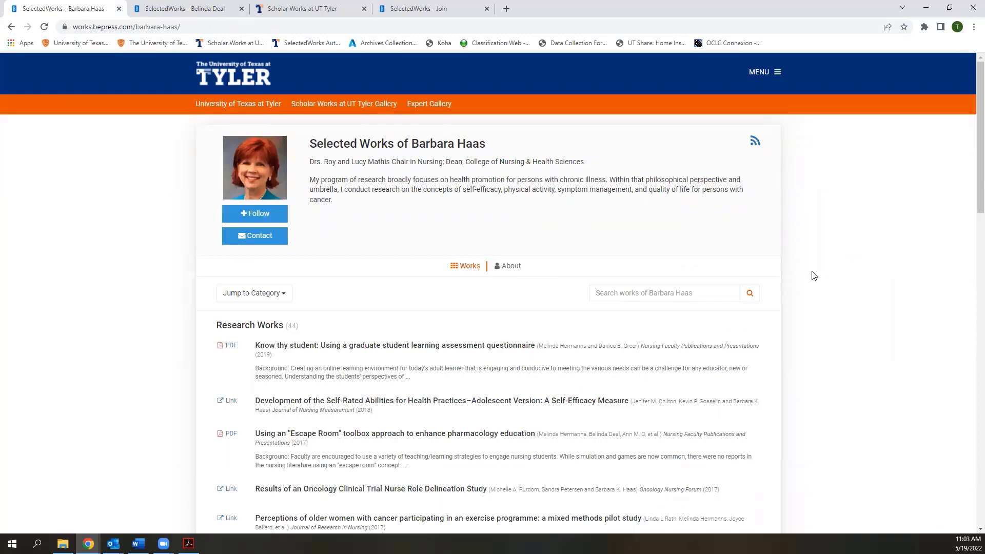
Show the profile's About page and review its positions, honors, courses and education
click(512, 266)
scroll(876, 292, down, 3)
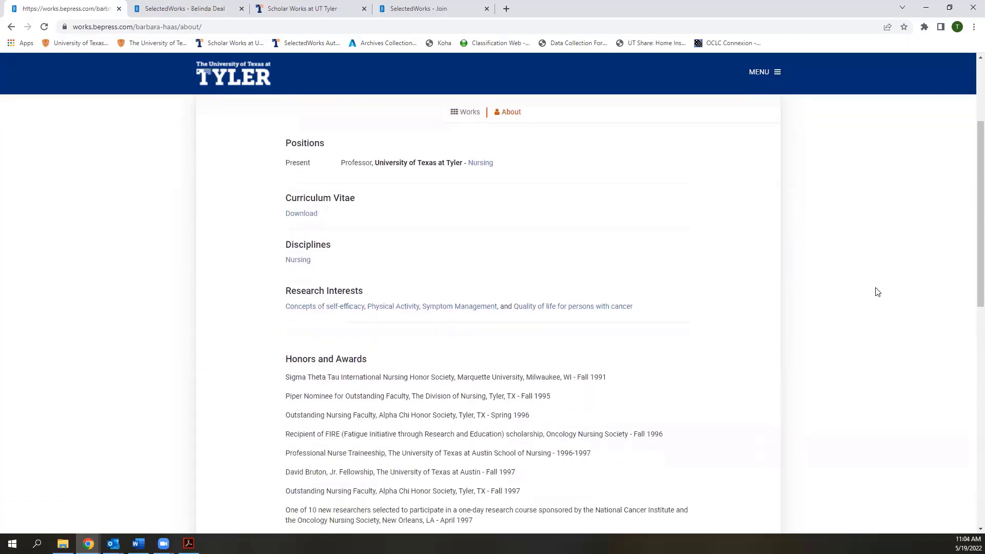
scroll(877, 292, down, 1)
scroll(876, 292, down, 2)
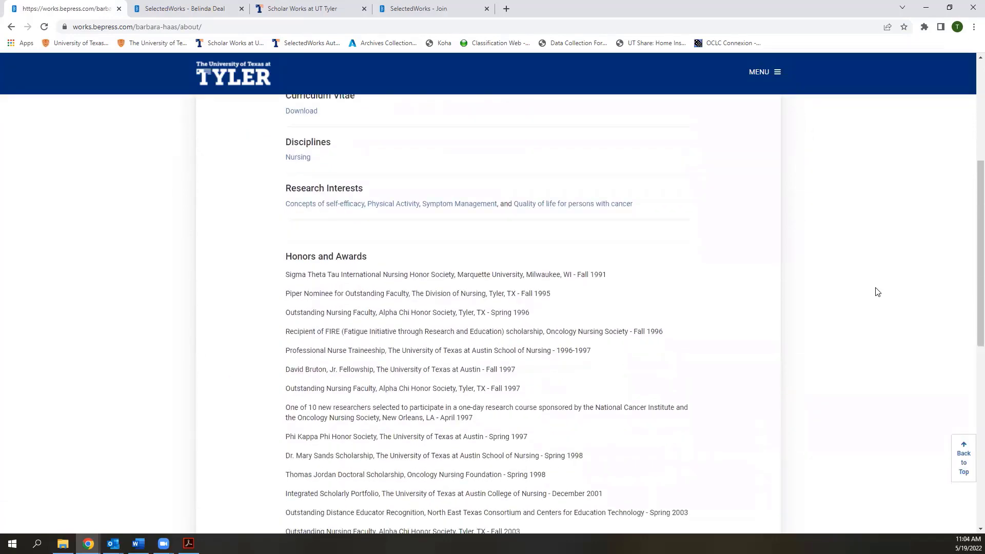
scroll(877, 292, down, 6)
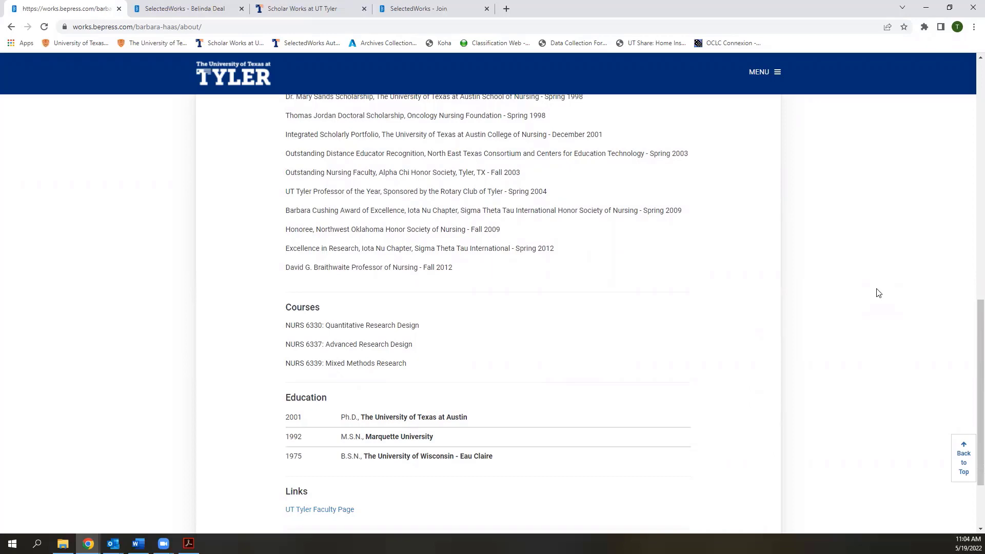
scroll(879, 292, up, 10)
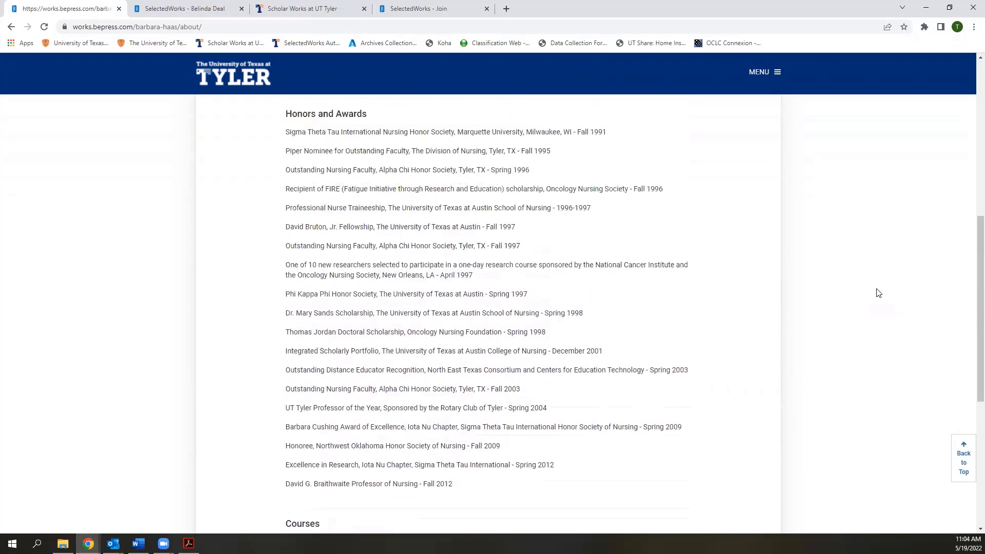
scroll(878, 292, up, 1)
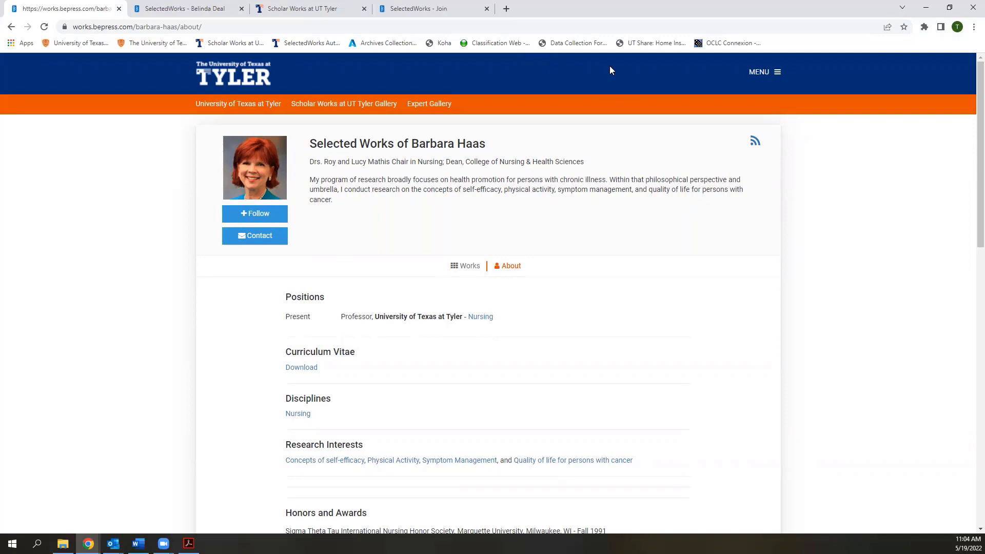
Open a Create Account page in another tab, then return to the profile and show Sign up and Log in
click(688, 37)
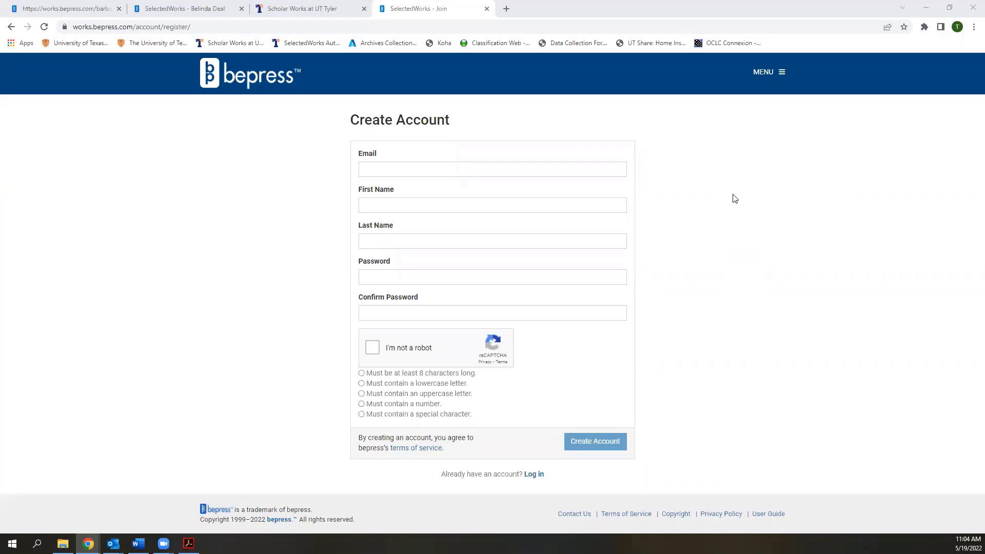
click(97, 28)
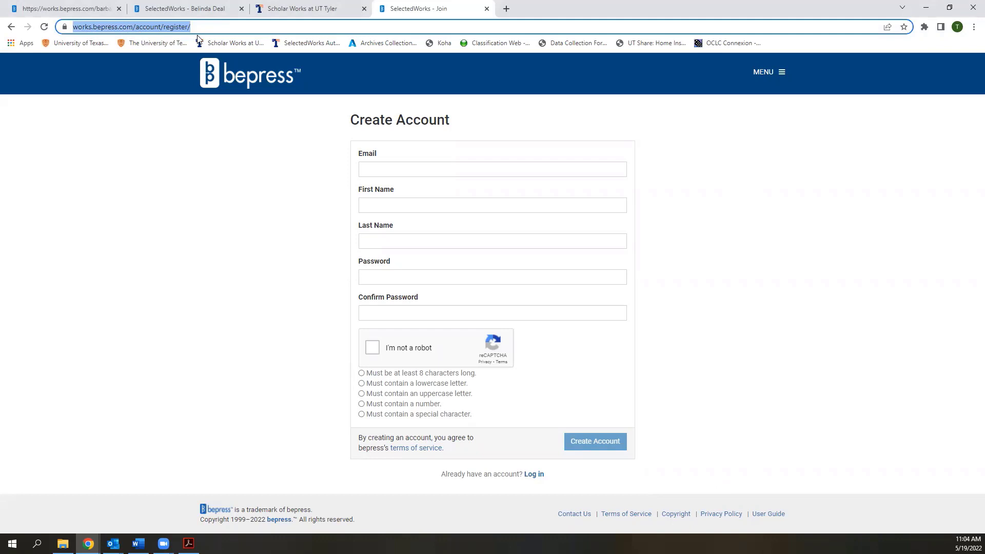
click(207, 11)
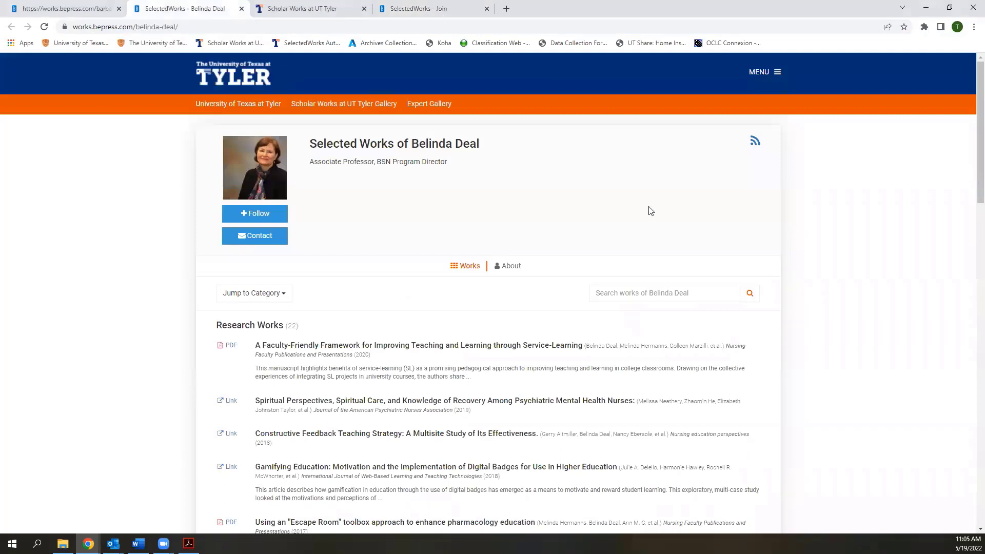
click(775, 72)
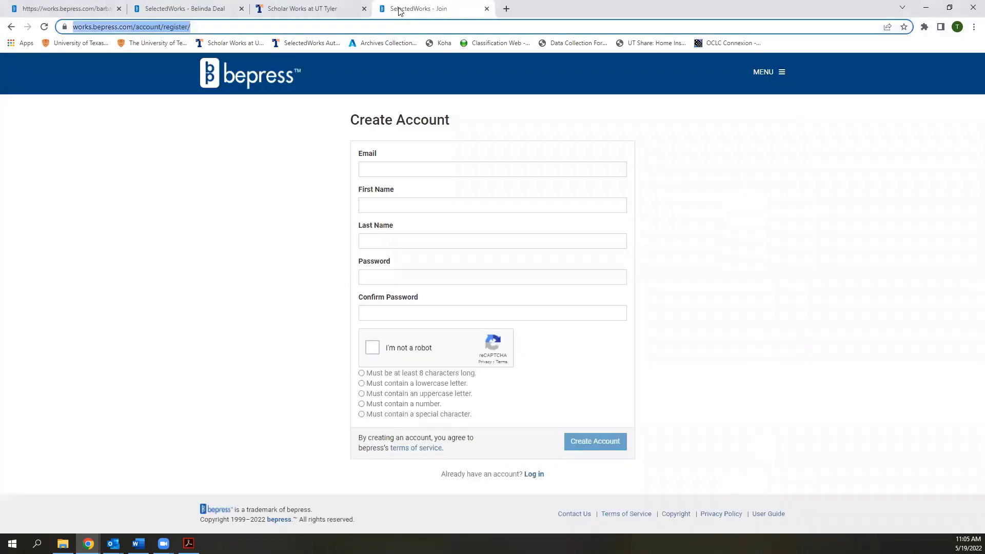
Fill the Join form with the account e-mail, first and last name, password and password confirmation
click(390, 8)
click(449, 168)
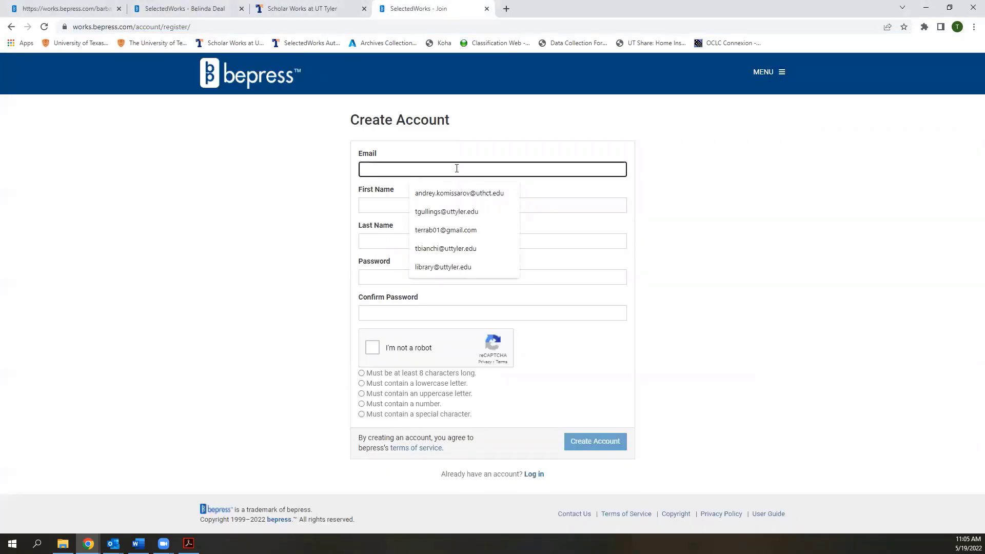
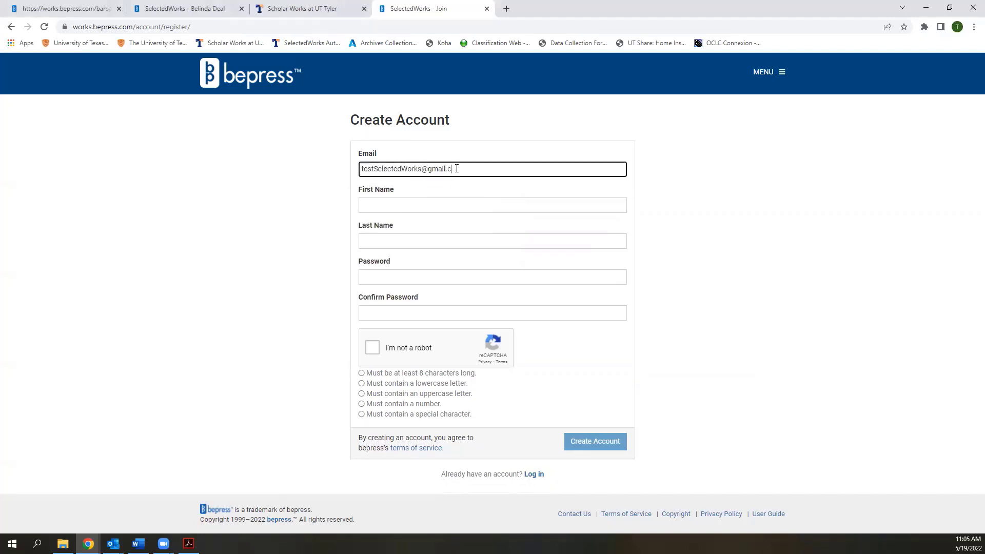
click(462, 203)
text(Test)
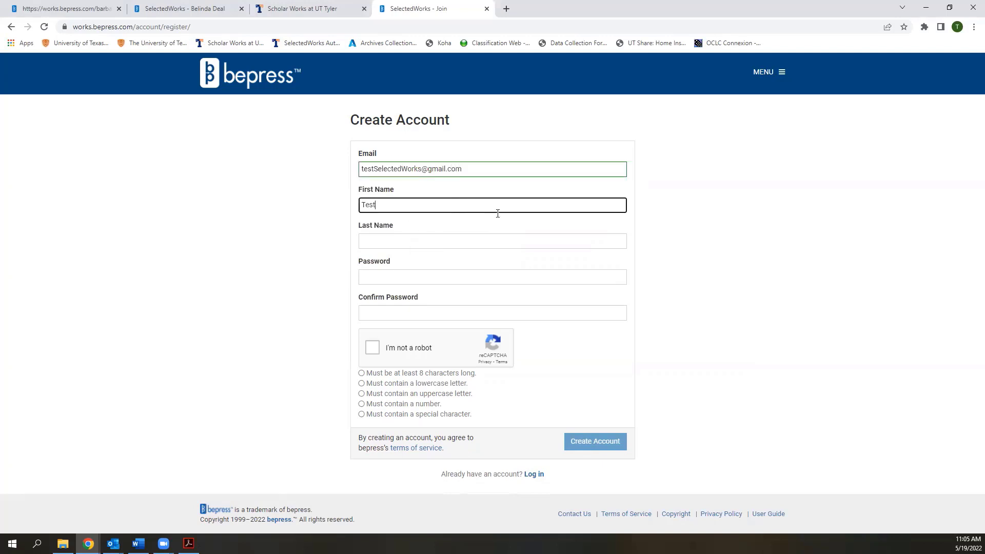
click(510, 237)
text(Crea)
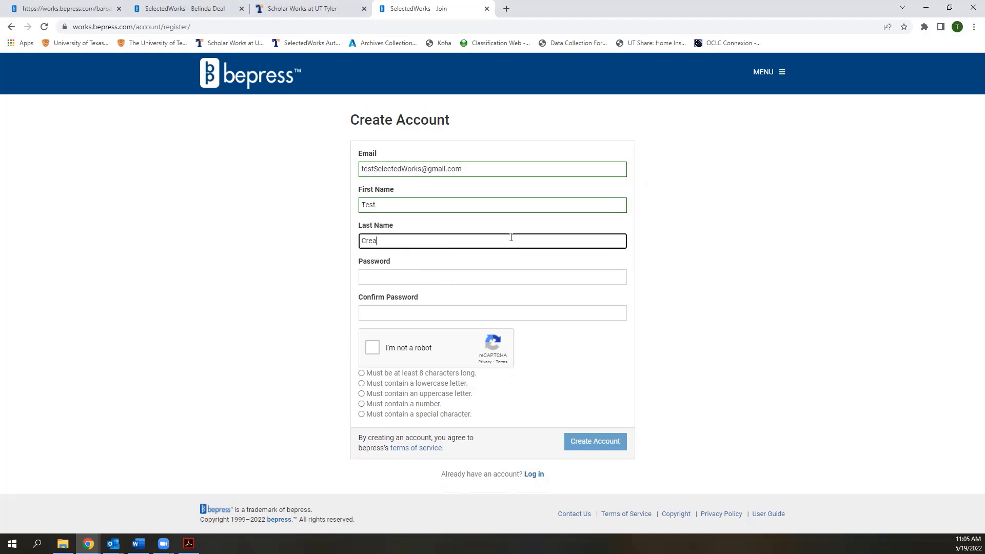
text(teAccount)
click(479, 278)
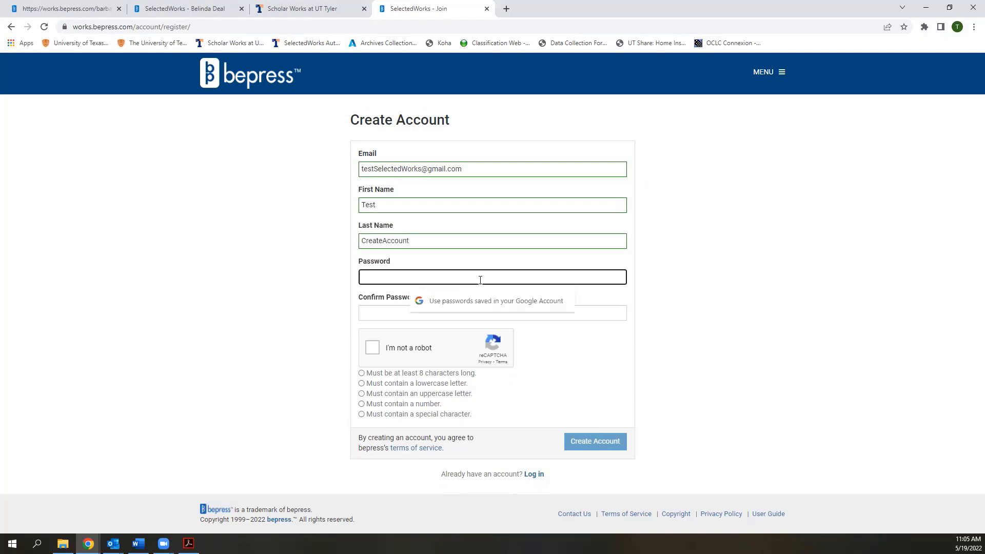
text(Passw)
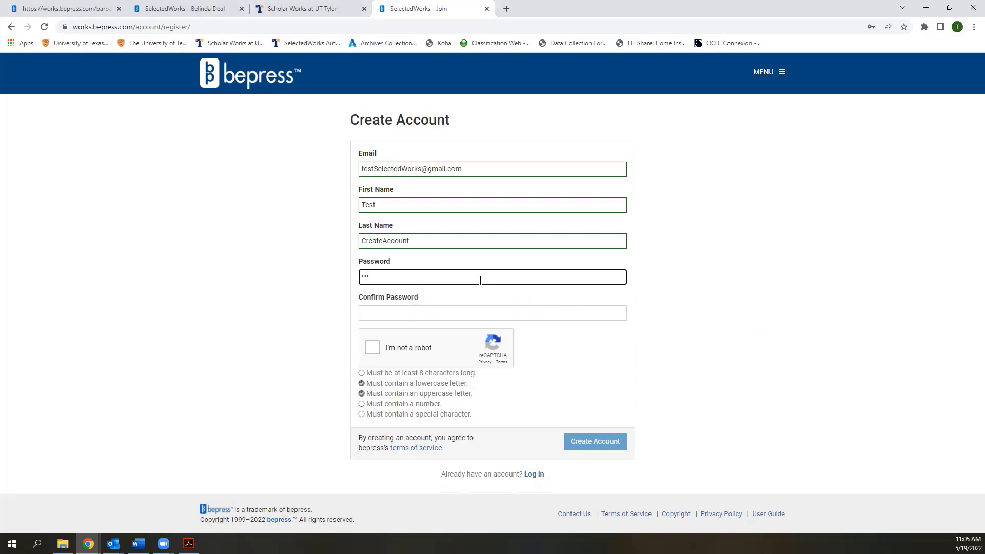
text(ord123!)
click(467, 309)
text(Password1)
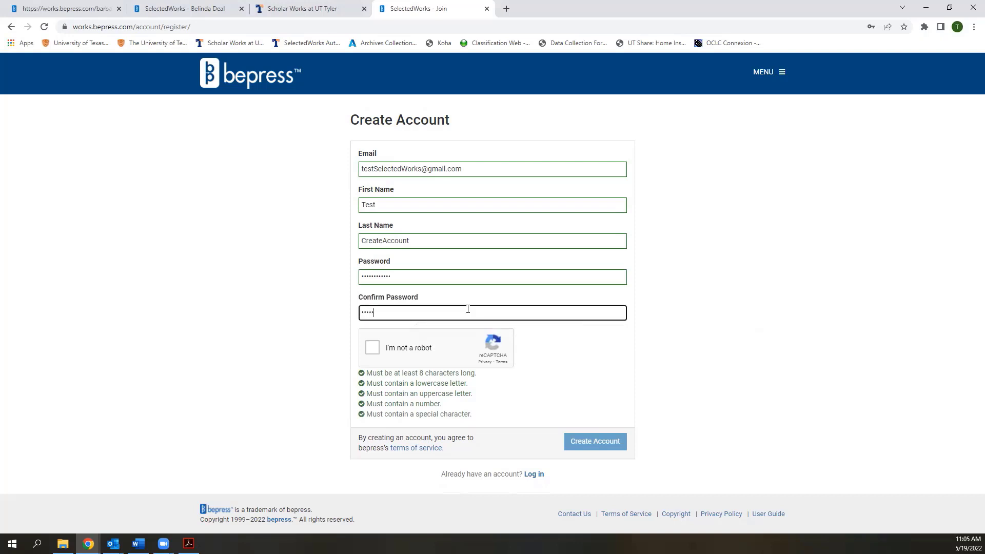
text(3)
Solve the motorcycle reCAPTCHA and submit the new account registration
click(372, 348)
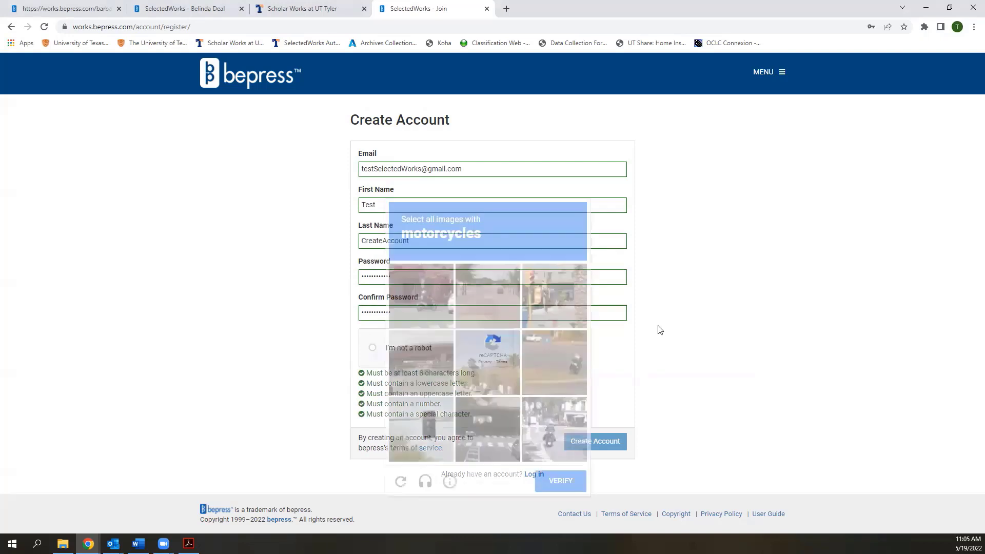
click(421, 298)
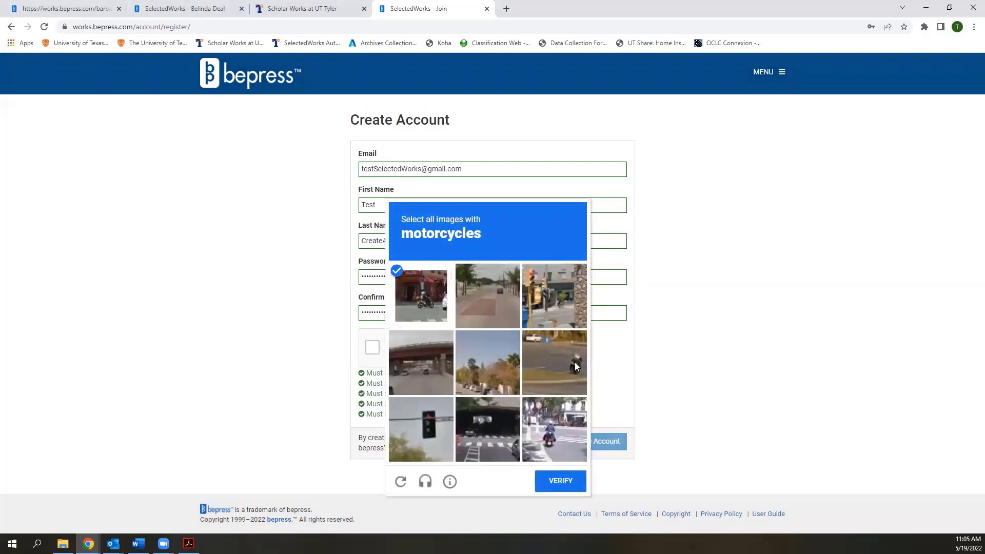
click(573, 365)
click(558, 425)
click(562, 481)
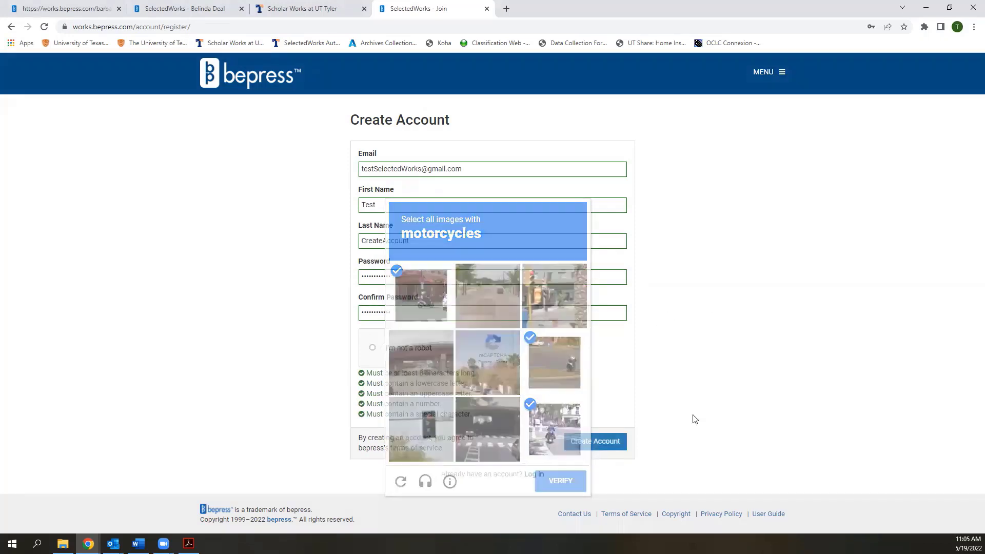
click(618, 444)
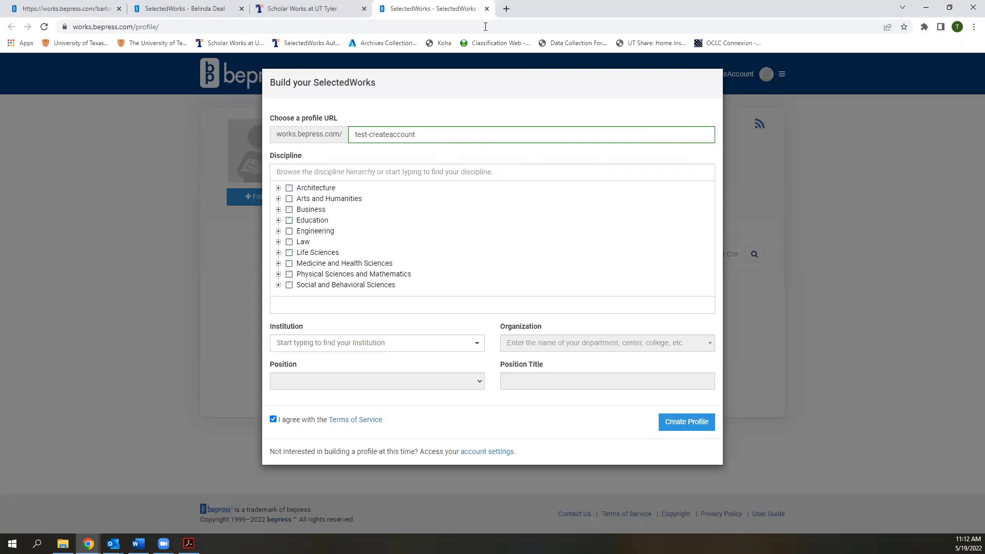
Search the Discipline list and add Nursing and Other Aerospace Engineering
click(395, 174)
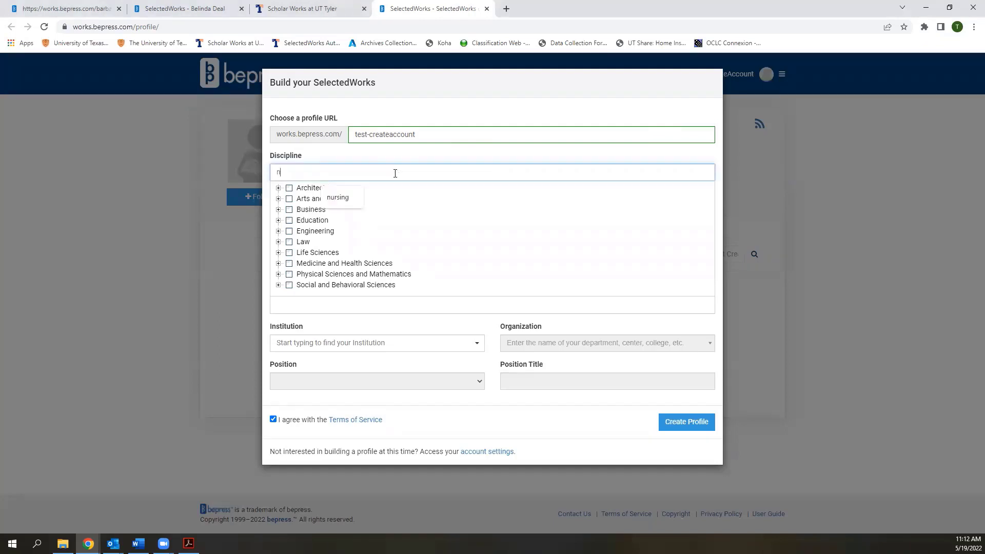
text(nursing)
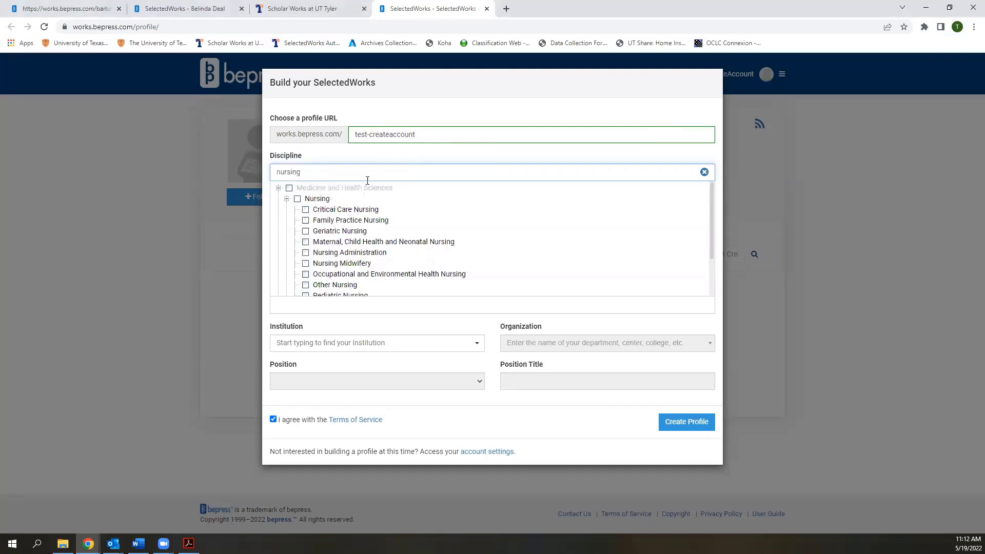
click(297, 199)
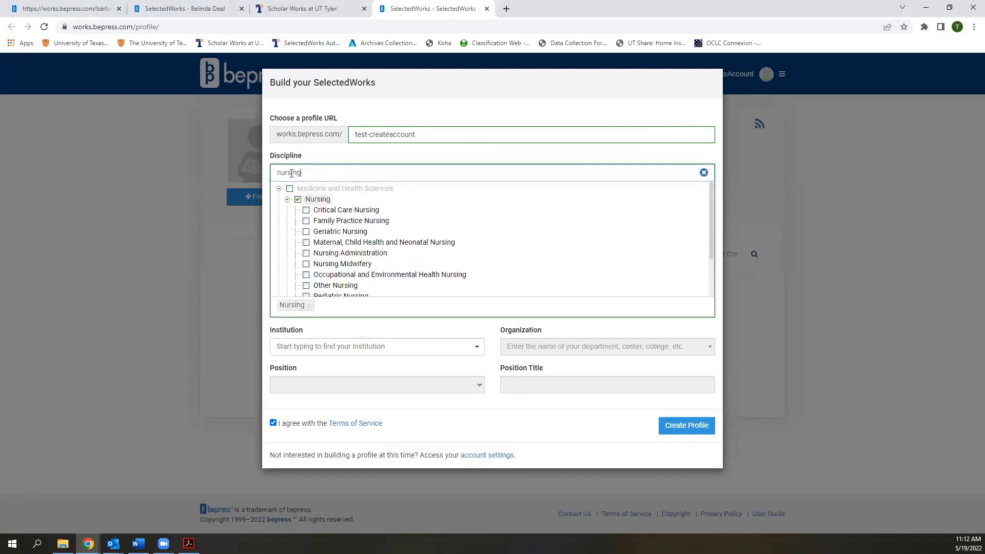
double_click(274, 174)
text(engin)
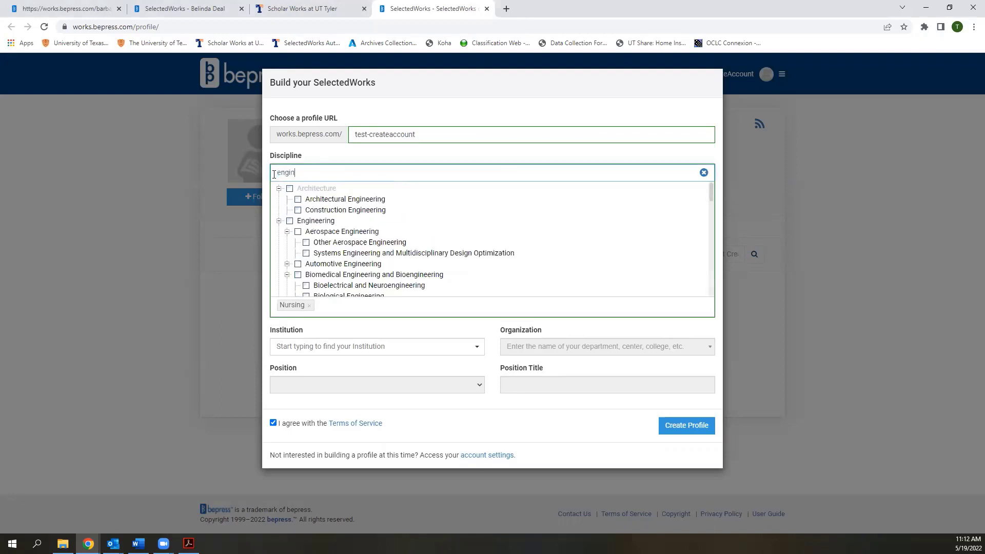
text(eering)
click(306, 243)
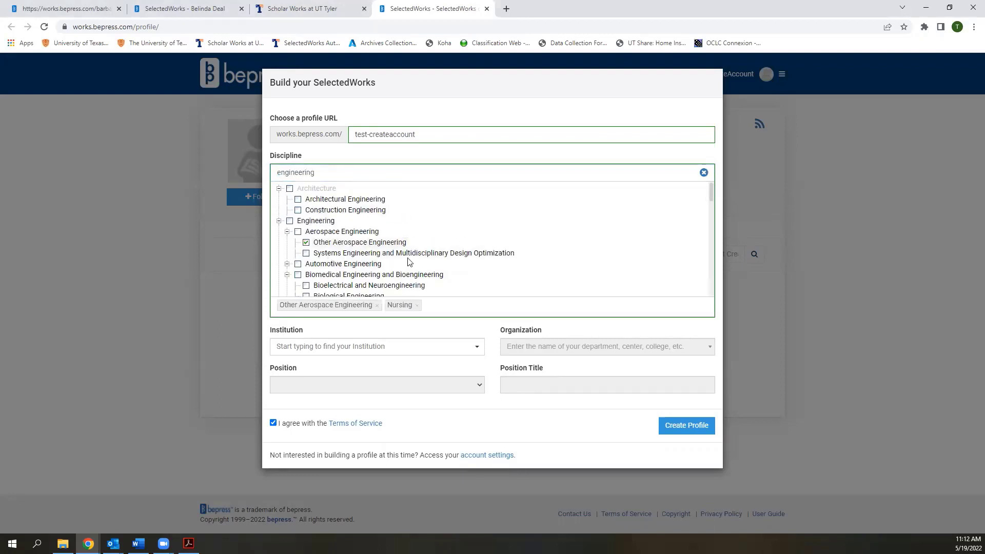
Clear the discipline filter and add Education, leaving Medicine and Health Sciences unselected
scroll(424, 263, down, 2)
scroll(423, 263, down, 4)
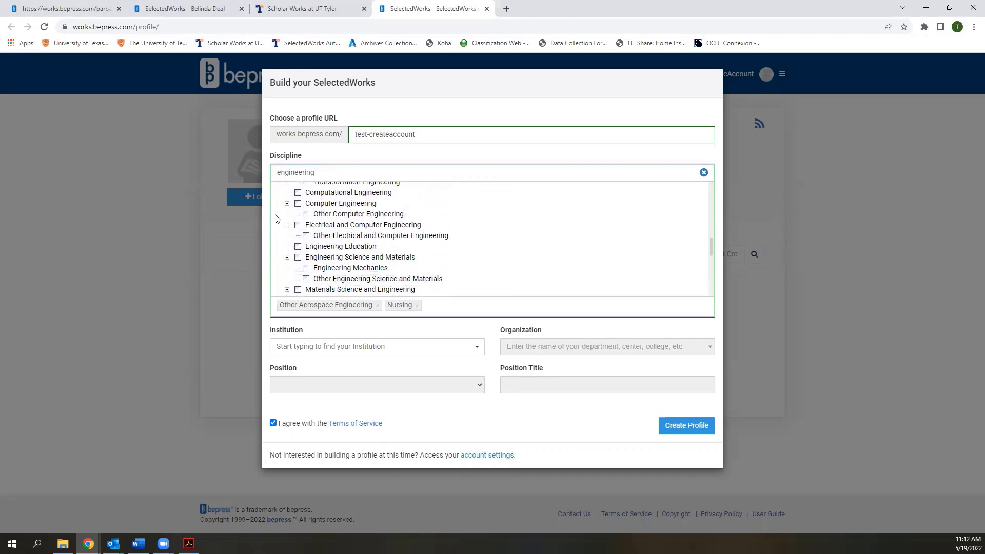
scroll(276, 219, up, 6)
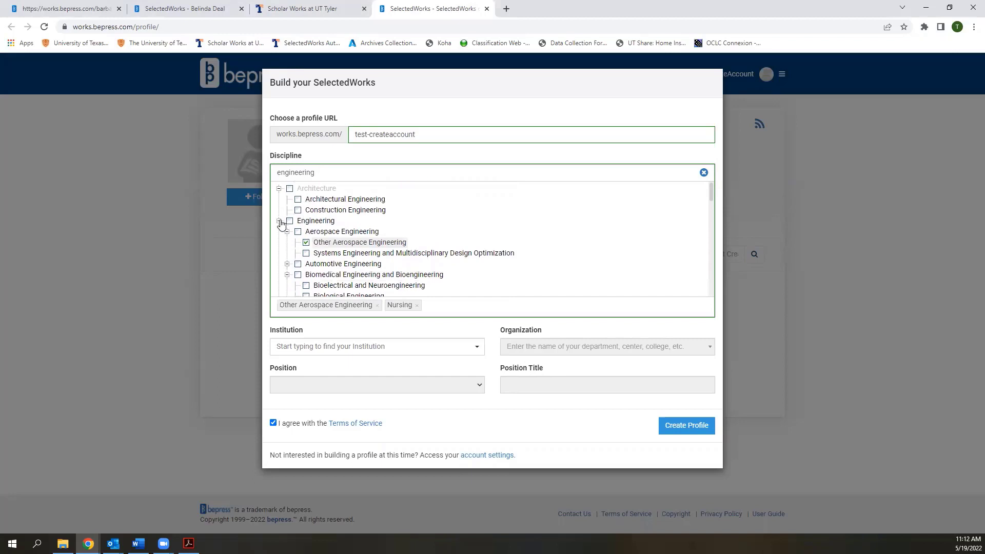
click(279, 221)
click(278, 189)
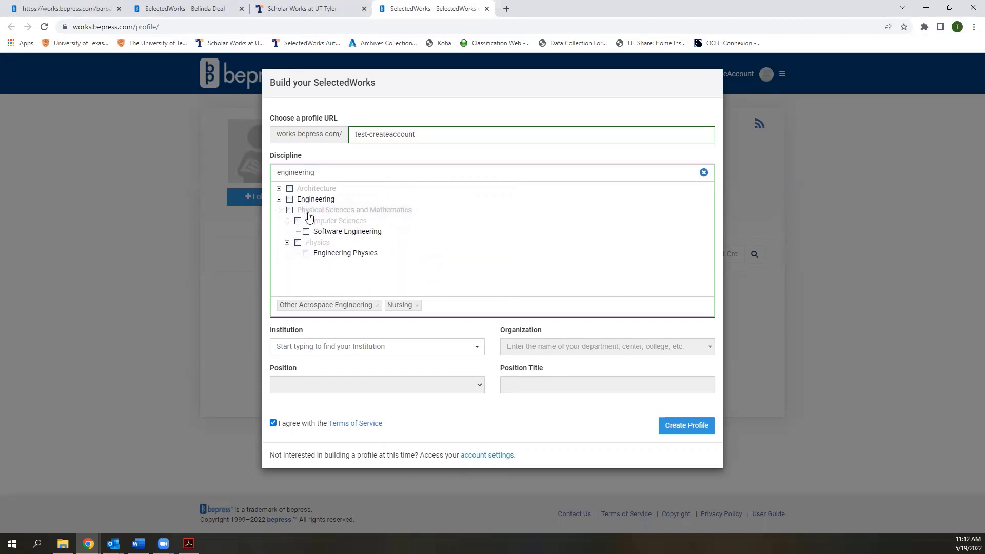
double_click(313, 174)
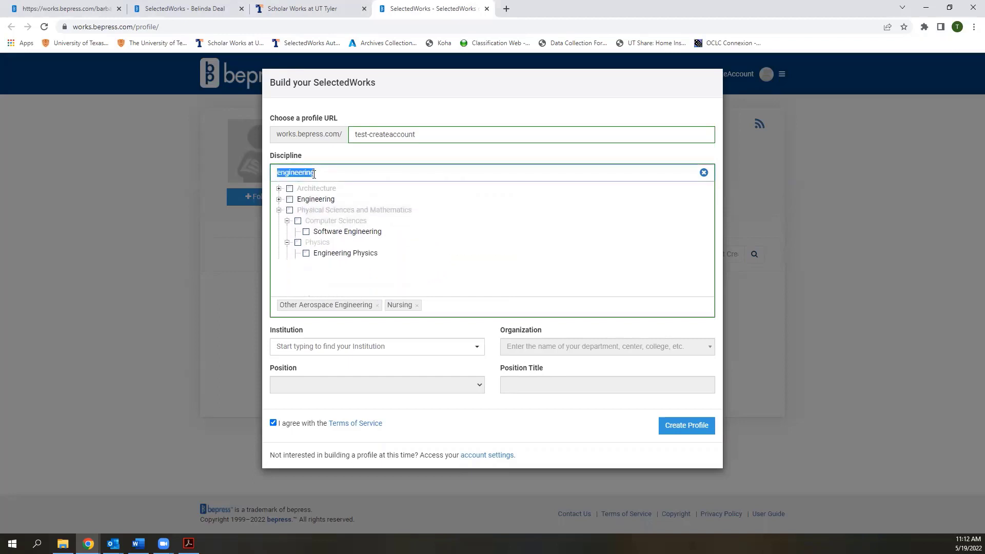
key(BackSpace)
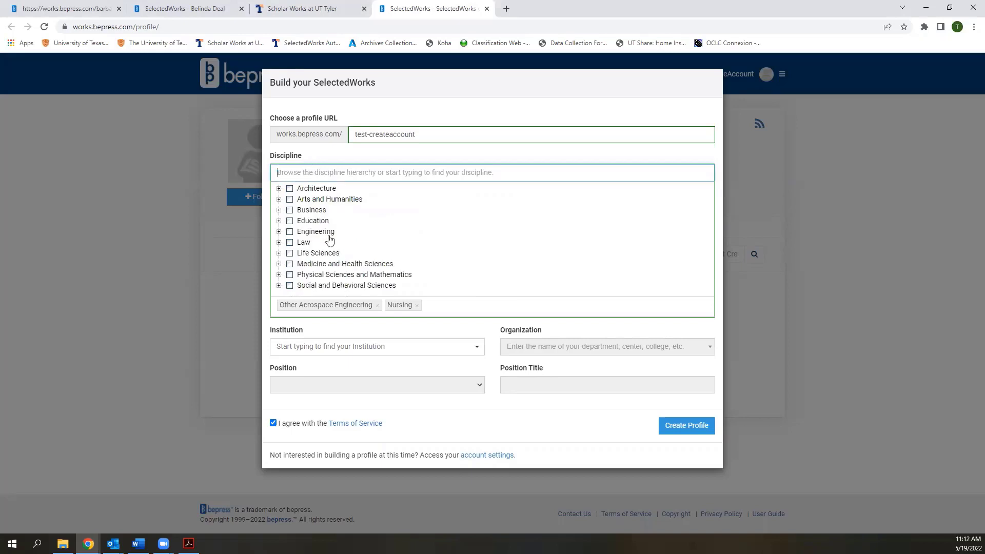
click(289, 264)
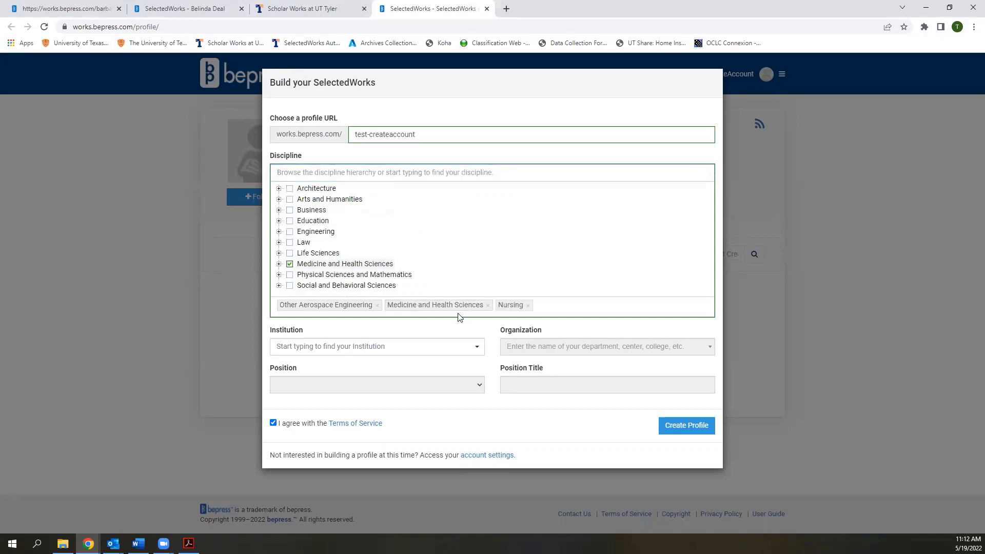
click(289, 264)
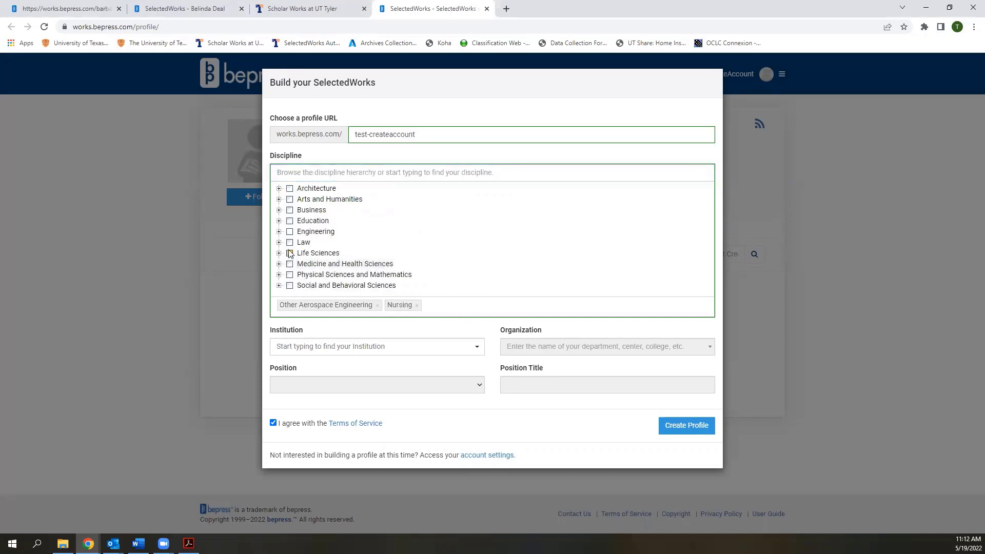
click(290, 221)
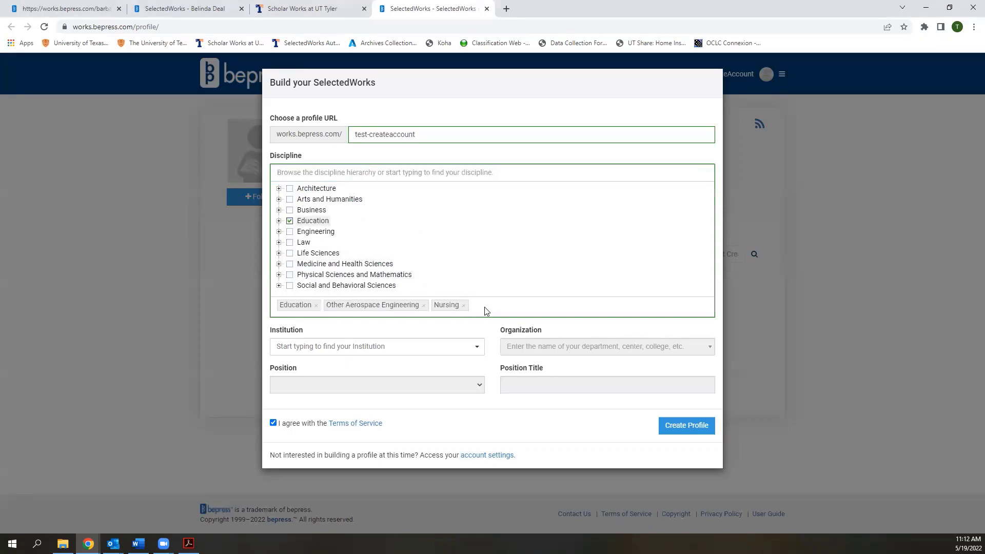
Set the institution to University of Texas at Tyler and organization to Robert R. Muntz Library
click(452, 347)
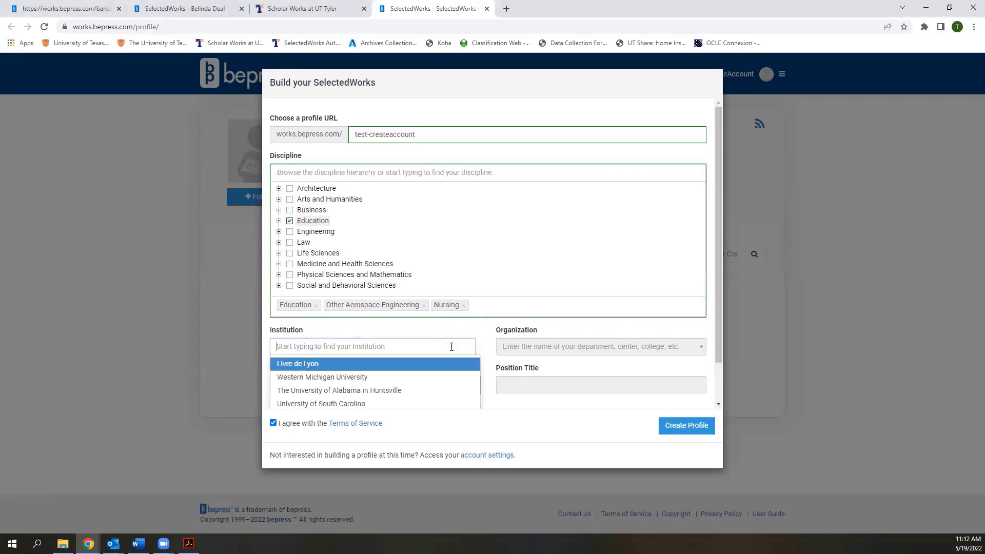
text(Universsity)
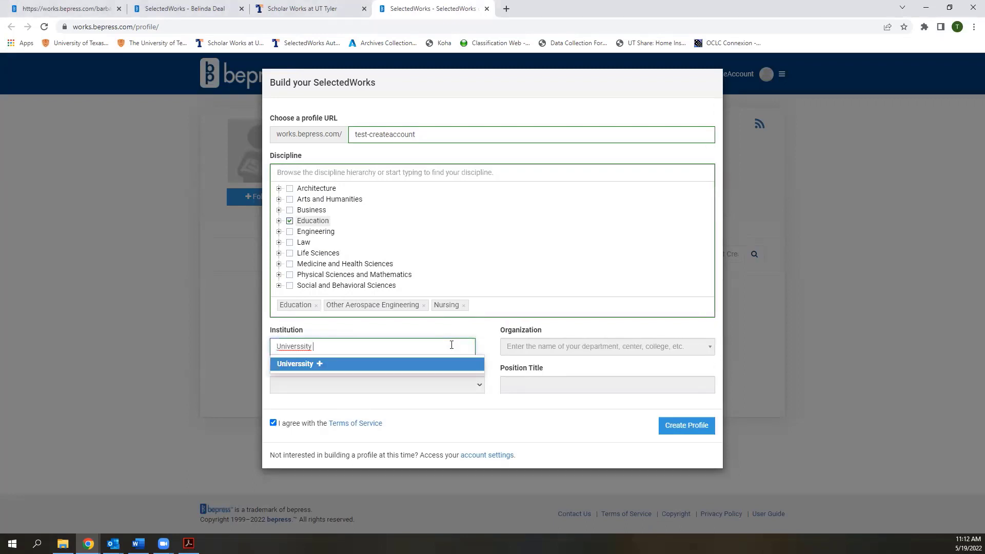
key(BackSpace)
key(BackSpace)
key(BackSpace)
key(BackSpace)
key(BackSpace)
text(it)
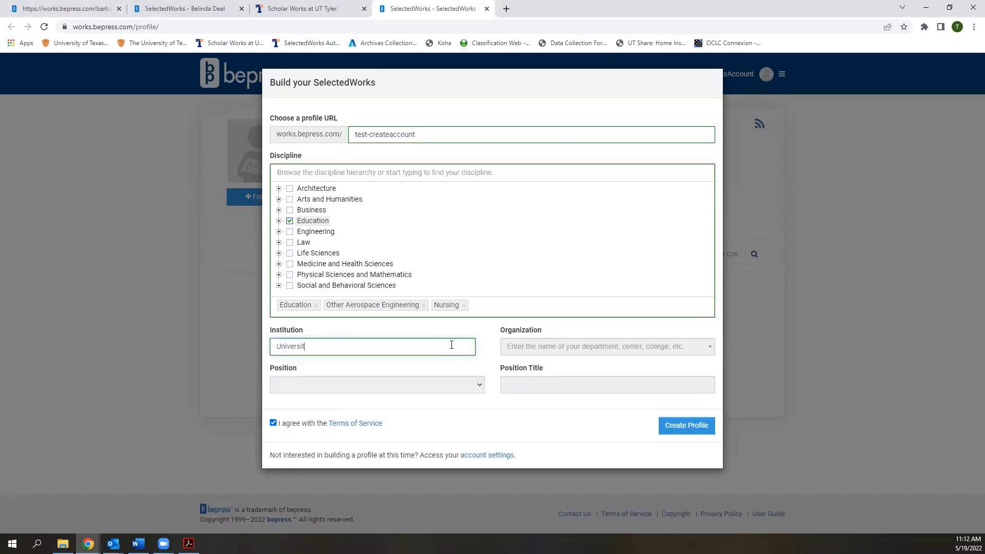
text(y of Texas)
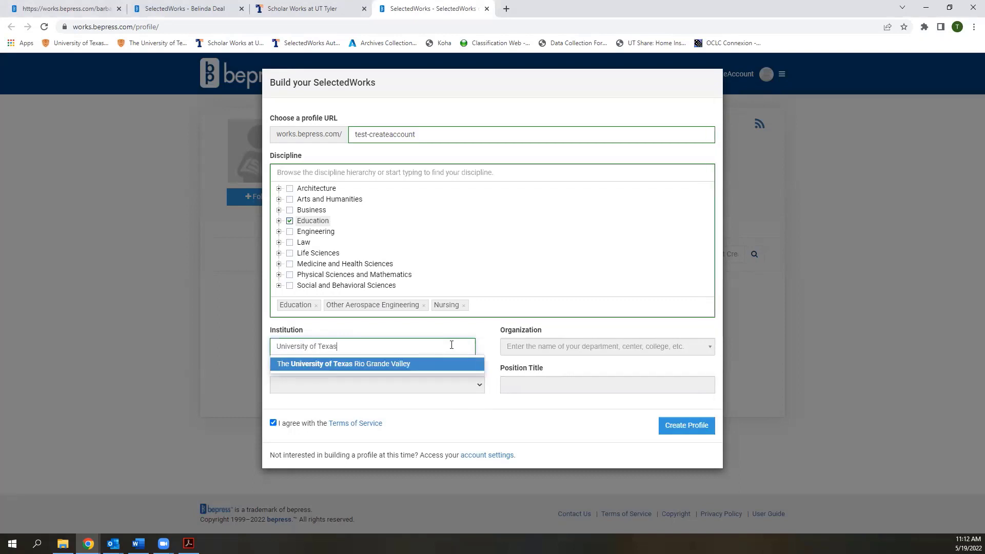
text( at TYler)
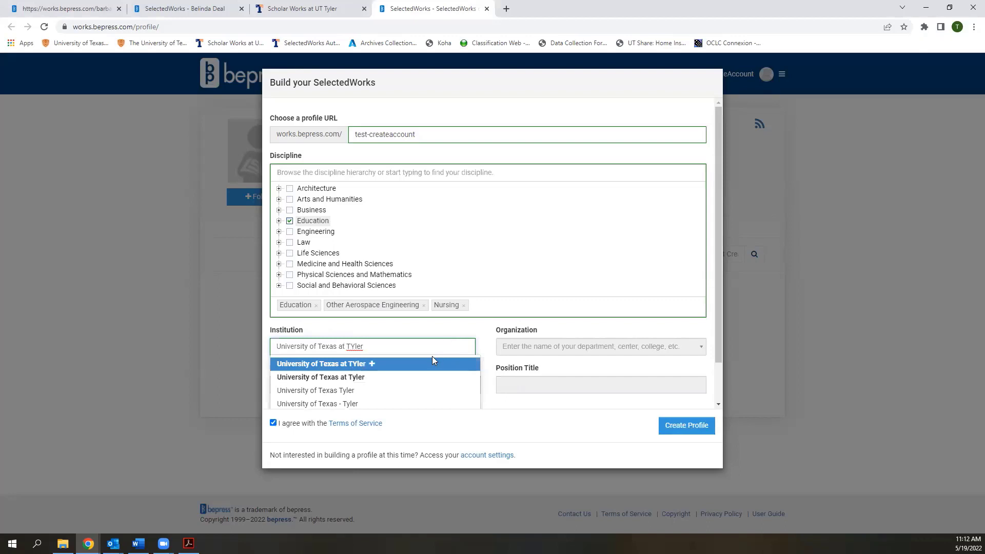
click(380, 377)
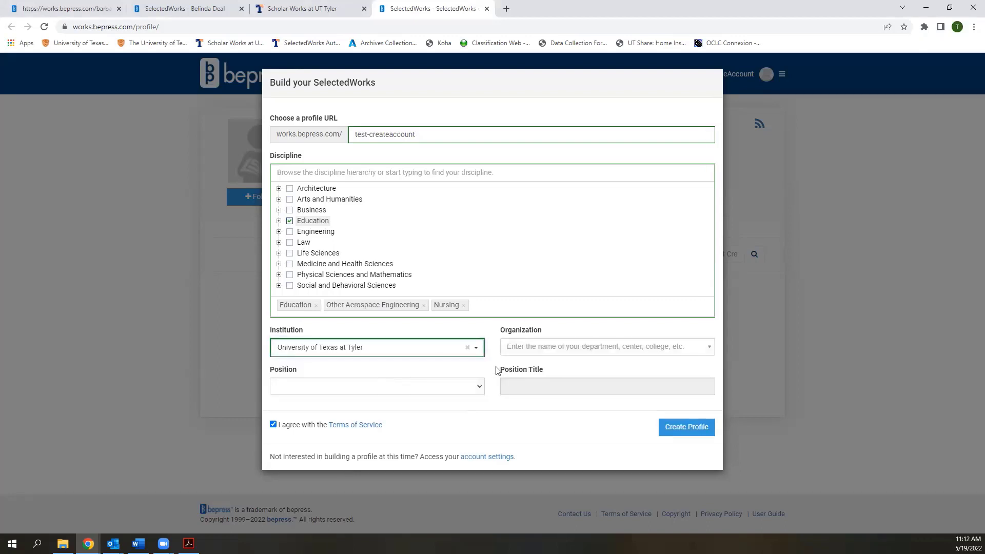
click(539, 347)
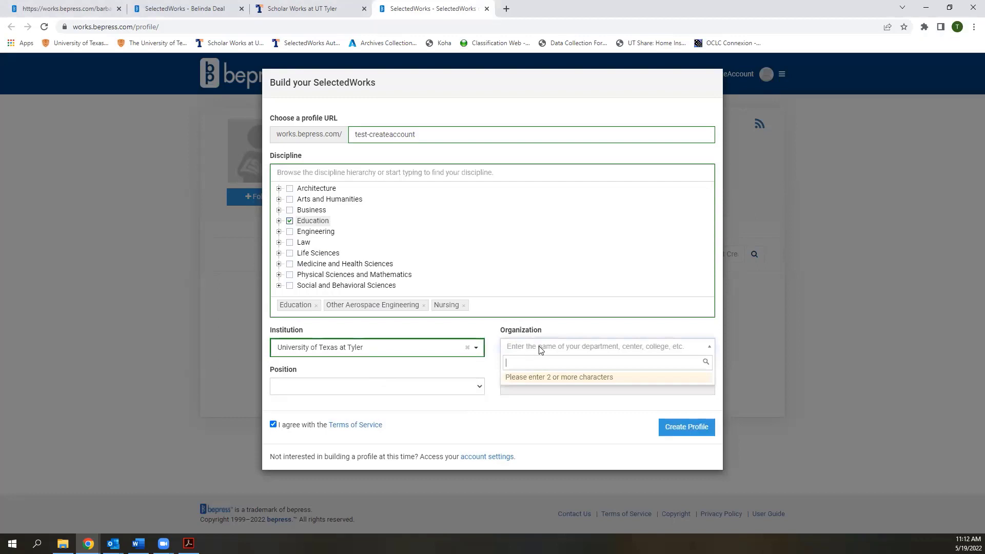
text(Robert )
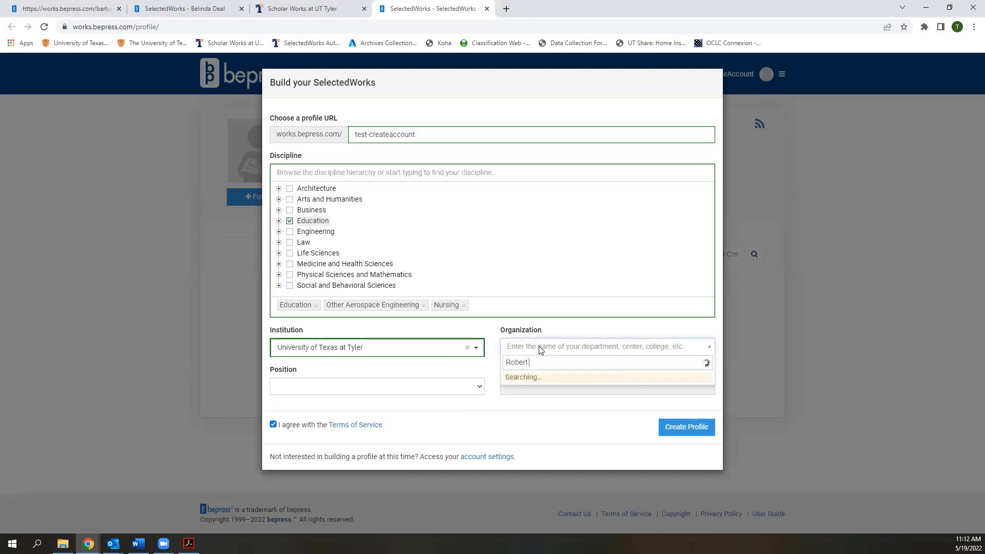
text(R. Muntz Librar)
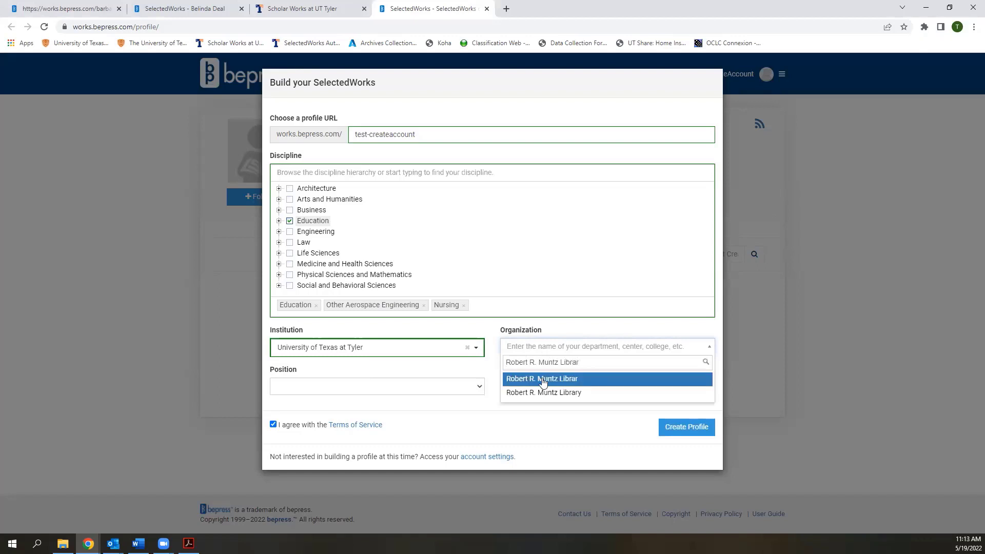
click(543, 392)
Set the position to Librarian with title University Archivist and create the profile
click(455, 386)
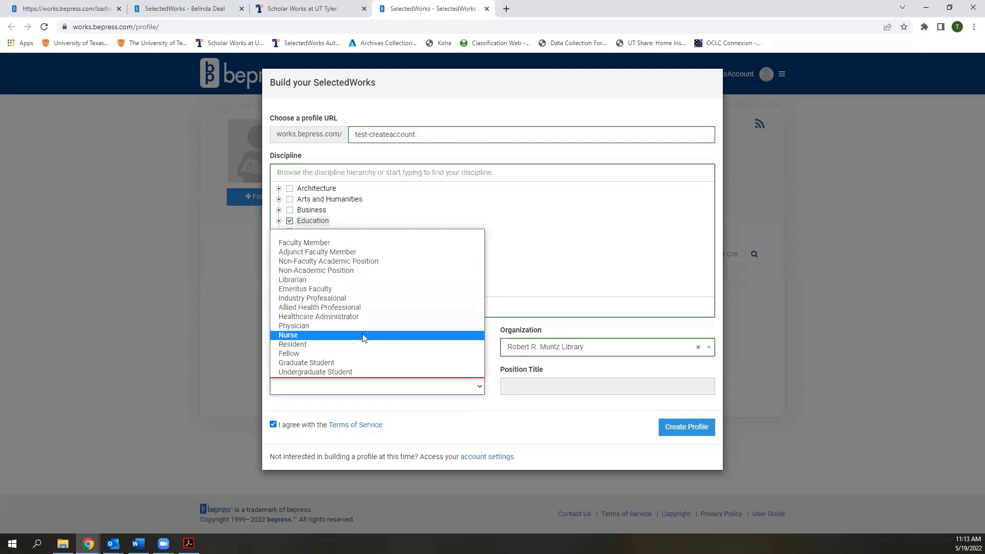
click(344, 279)
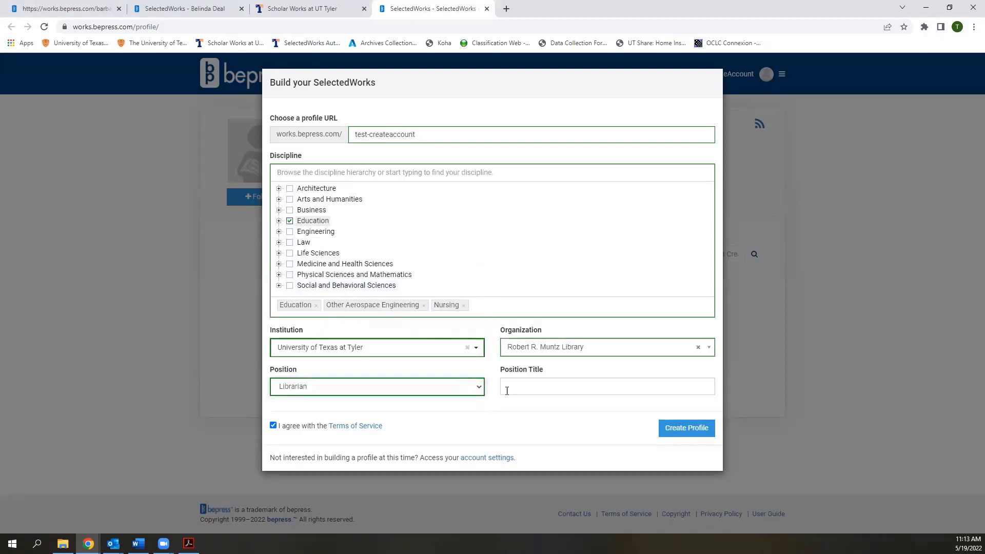
click(554, 389)
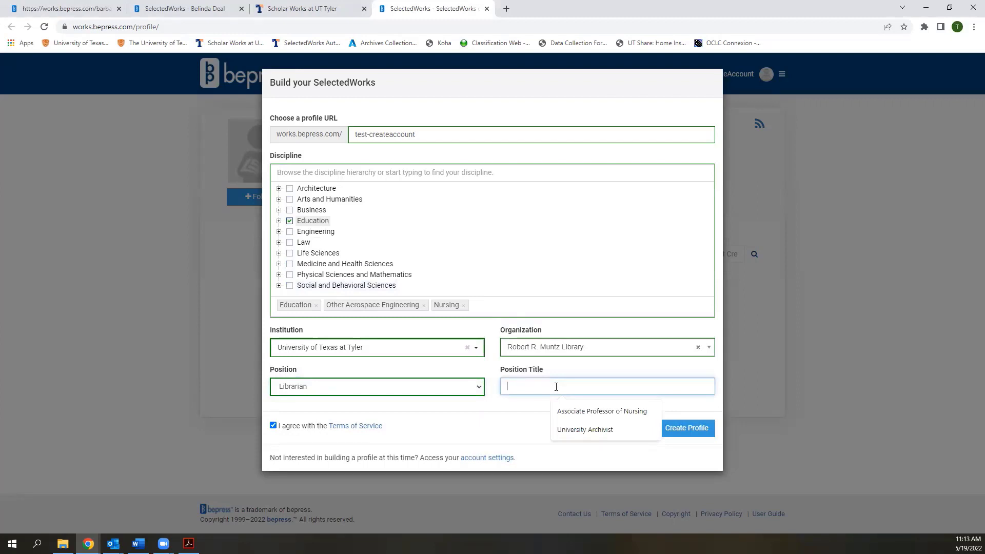
click(585, 429)
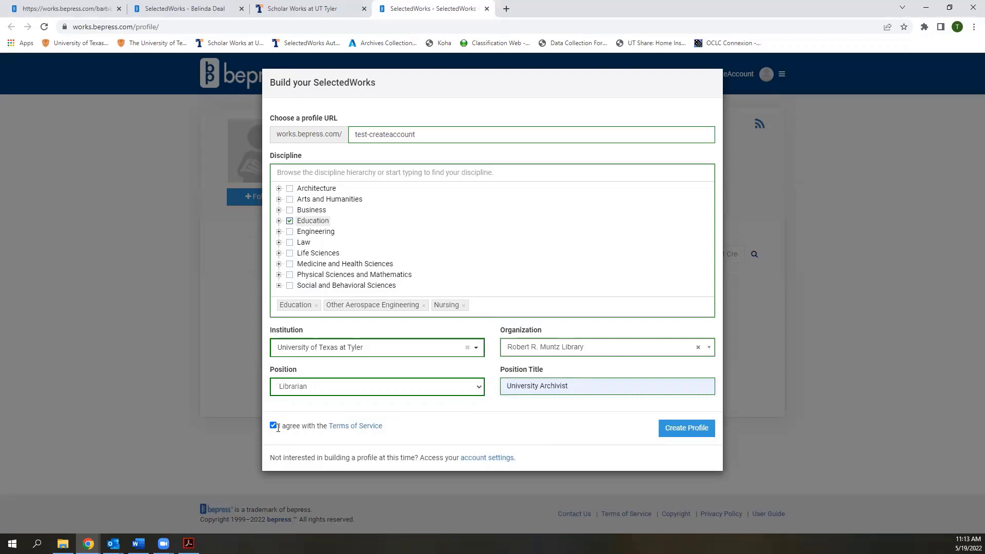
click(695, 434)
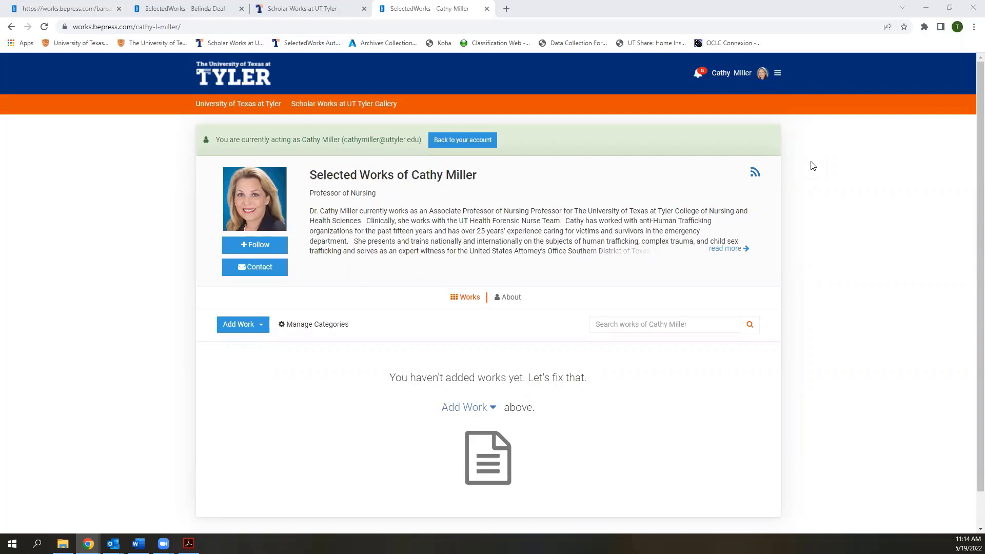
Wait for the new profile page to load with its title field open for editing
mouse_move(631, 175)
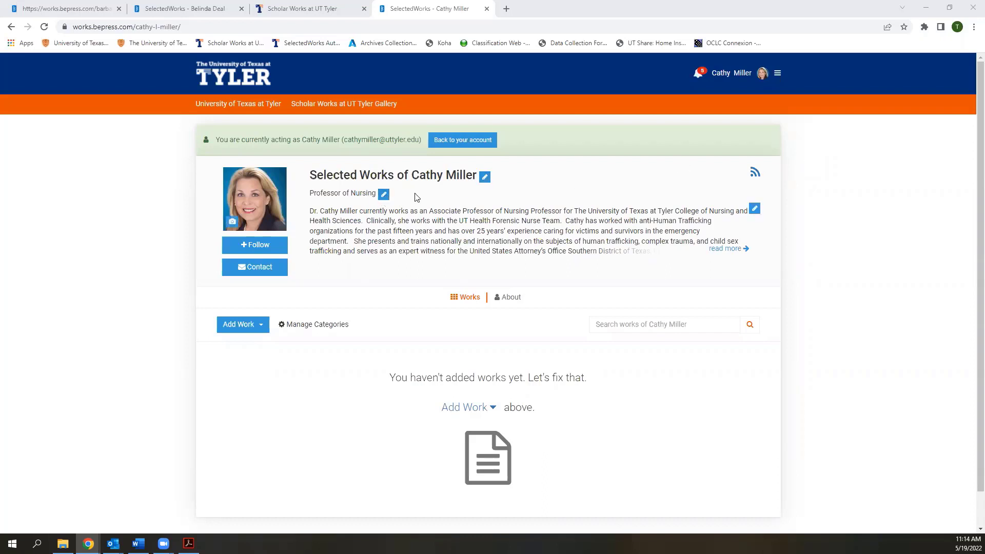
click(484, 177)
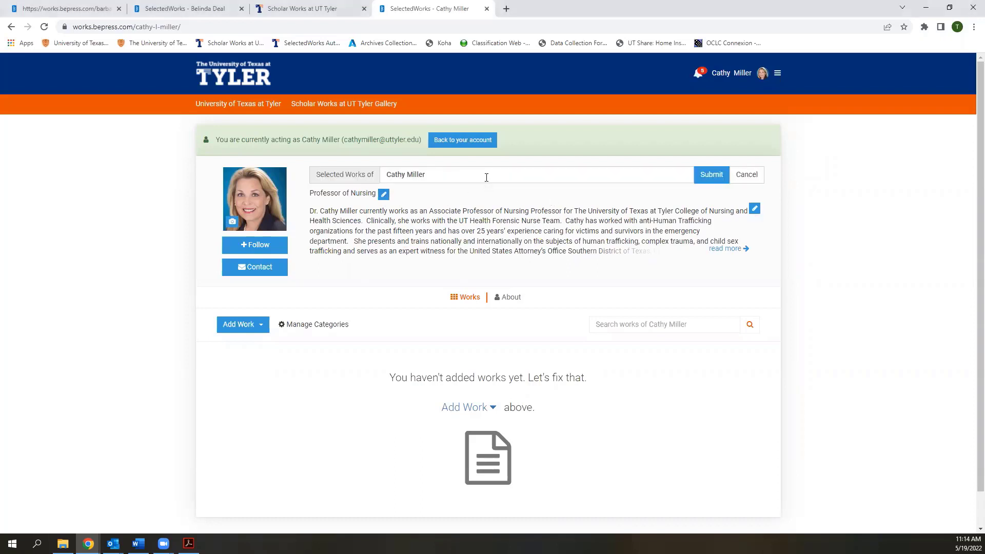
click(746, 174)
click(383, 194)
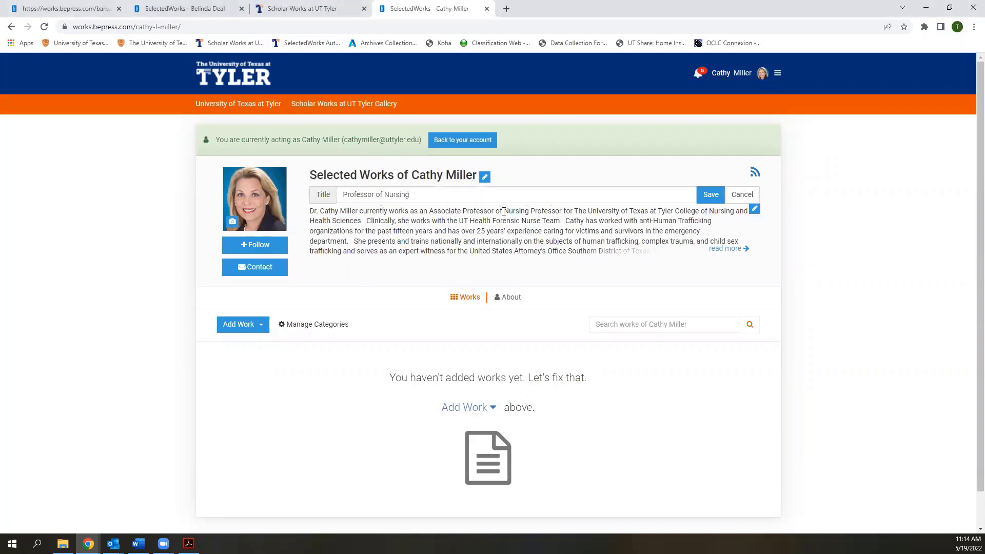
click(740, 195)
click(727, 248)
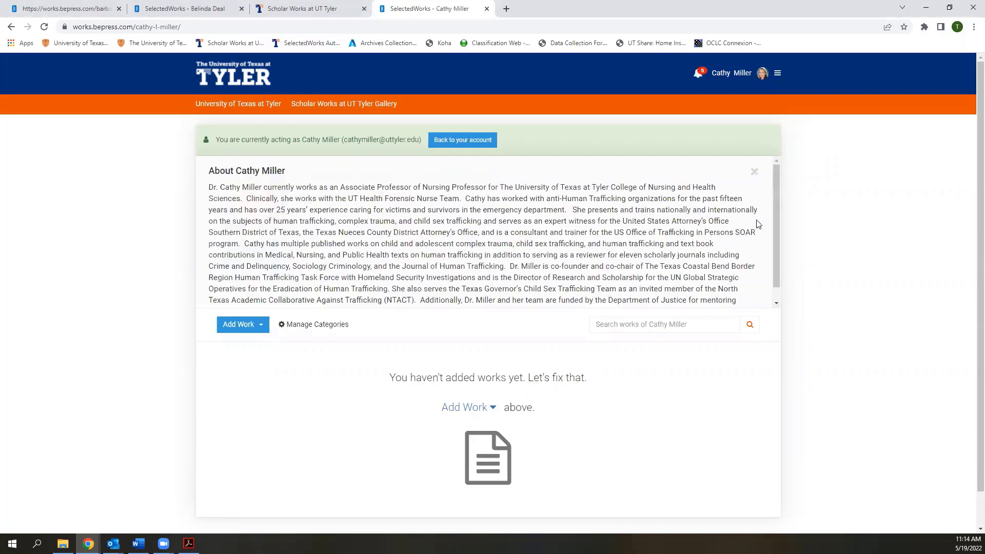
drag(773, 199, 774, 173)
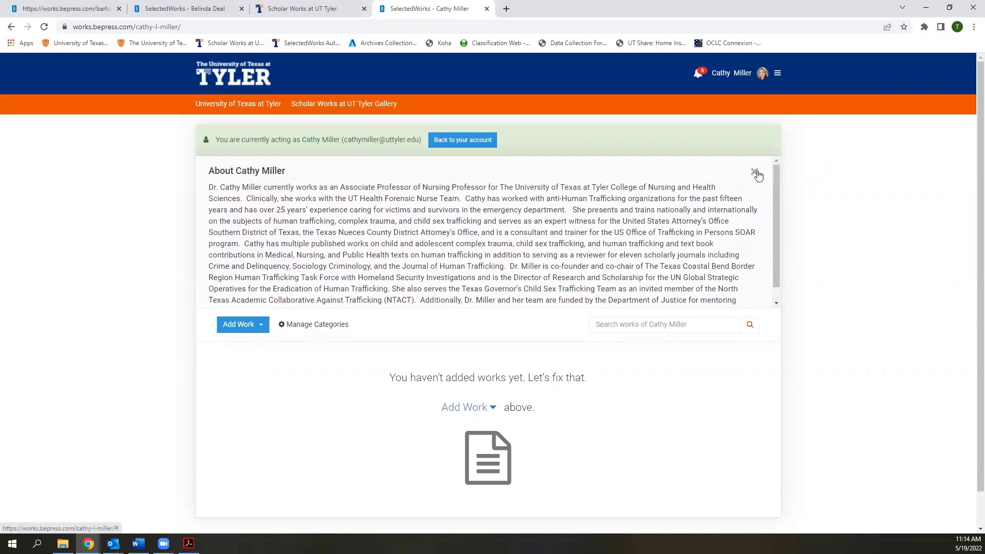
click(753, 171)
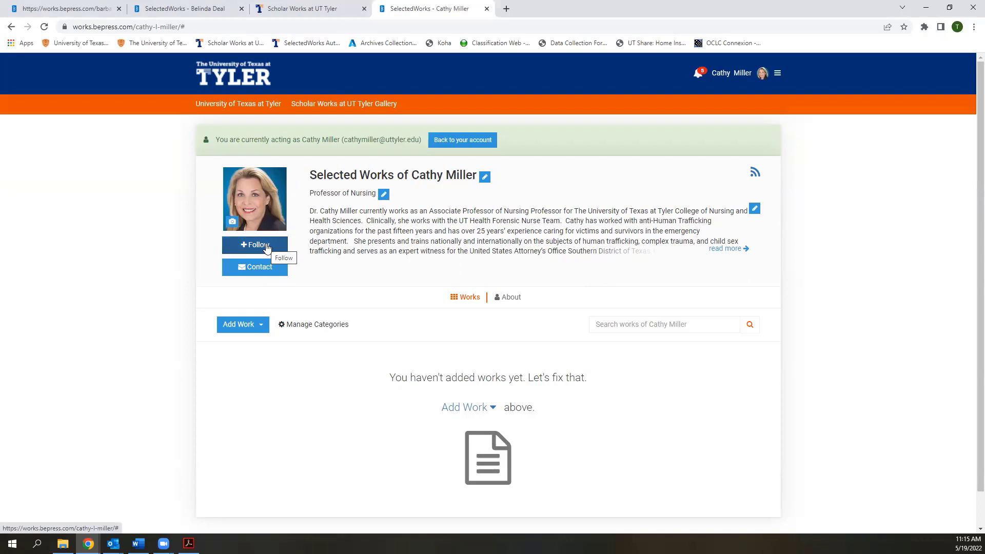
click(234, 224)
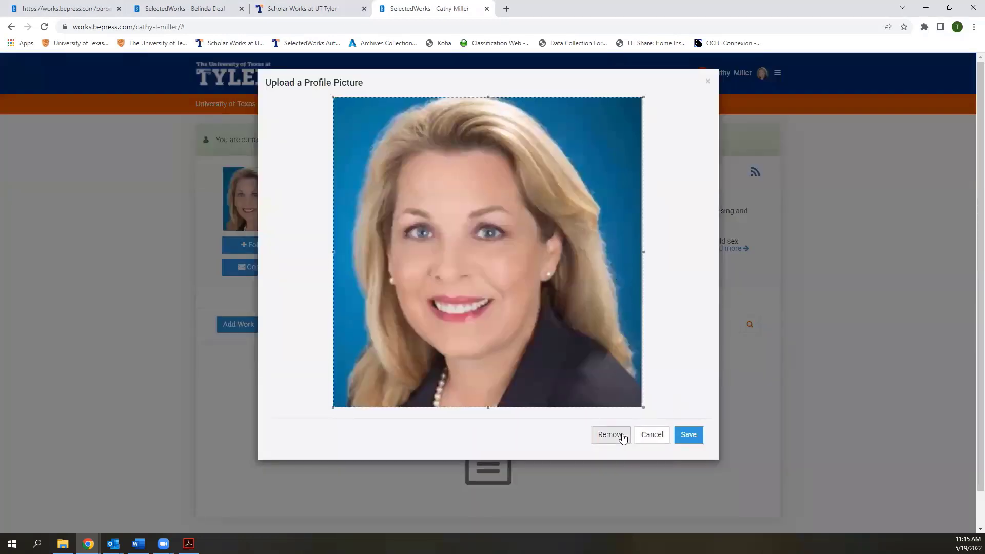
click(662, 440)
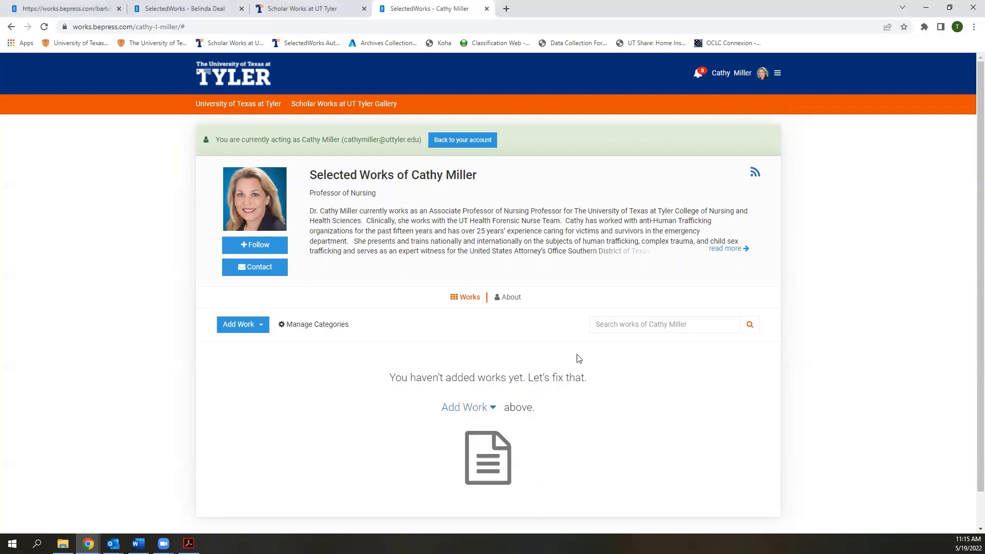
Go to the About page and find the 2018–Present Associate Professor of Nursing position
click(511, 297)
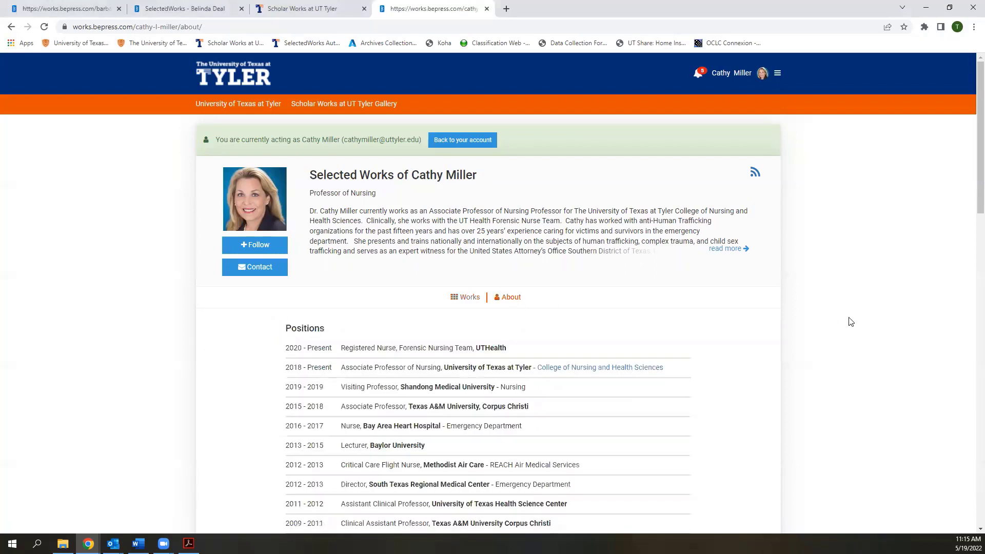
scroll(850, 321, down, 1)
scroll(850, 321, down, 1)
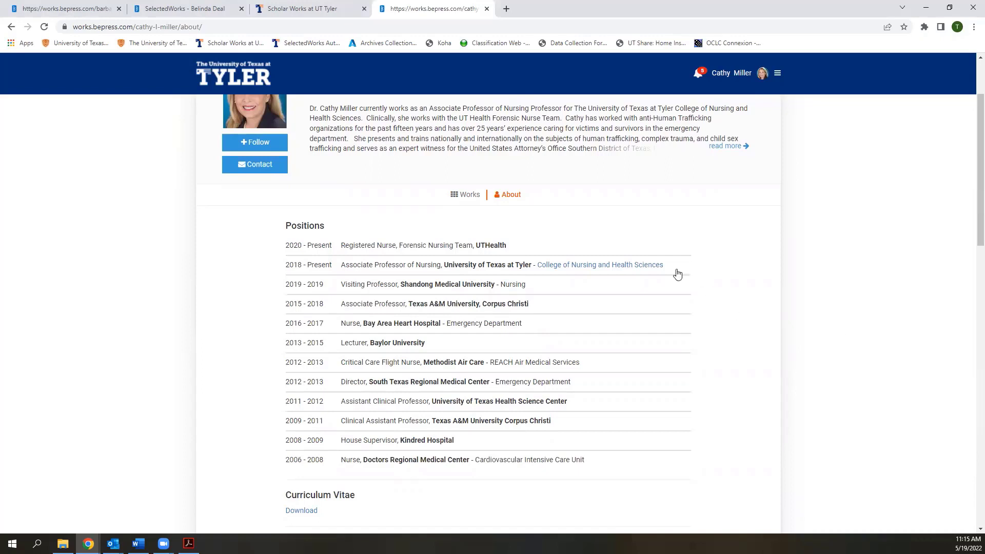
mouse_move(310, 228)
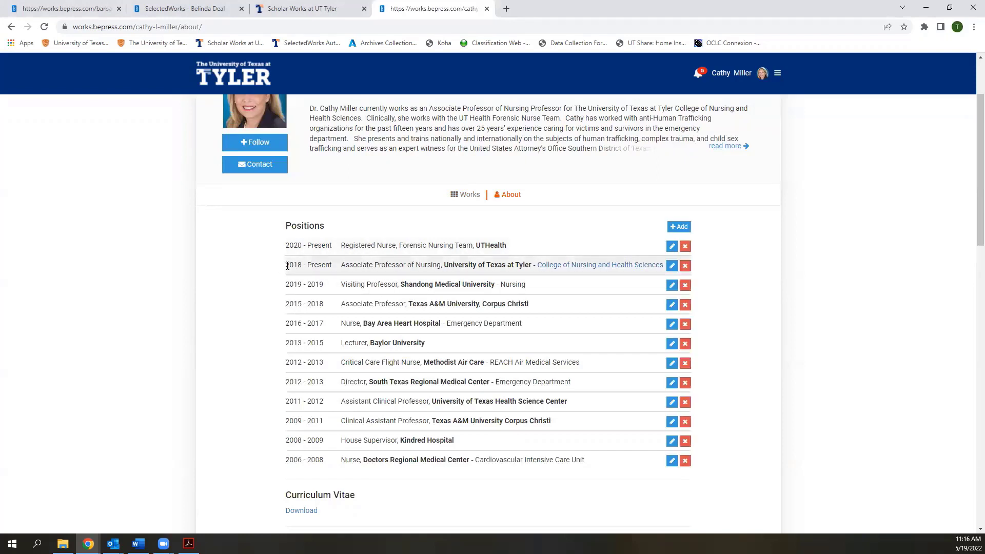
drag(287, 265, 333, 264)
click(274, 269)
drag(341, 265, 444, 264)
click(447, 265)
Mark the Associate Professor of Nursing position as a current position and save it
click(672, 266)
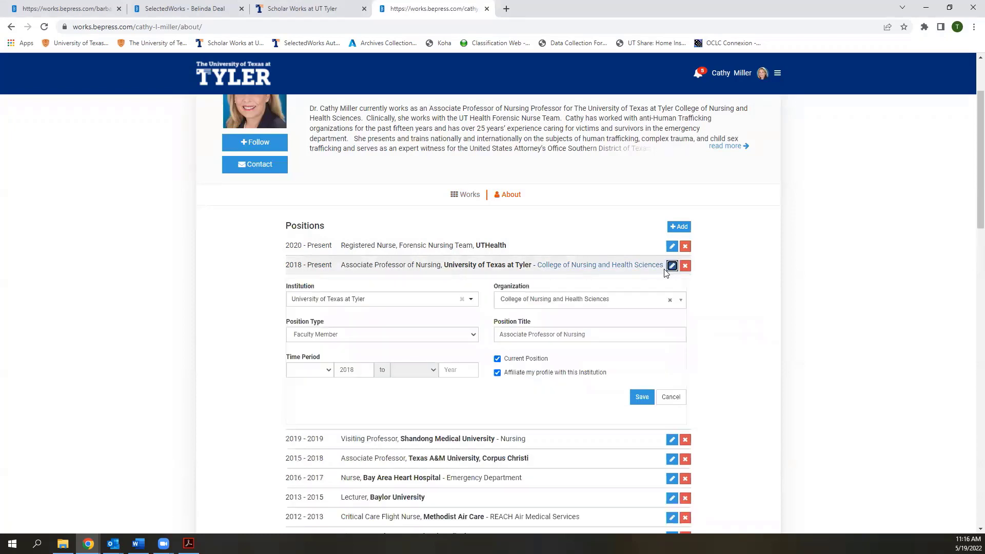
click(497, 358)
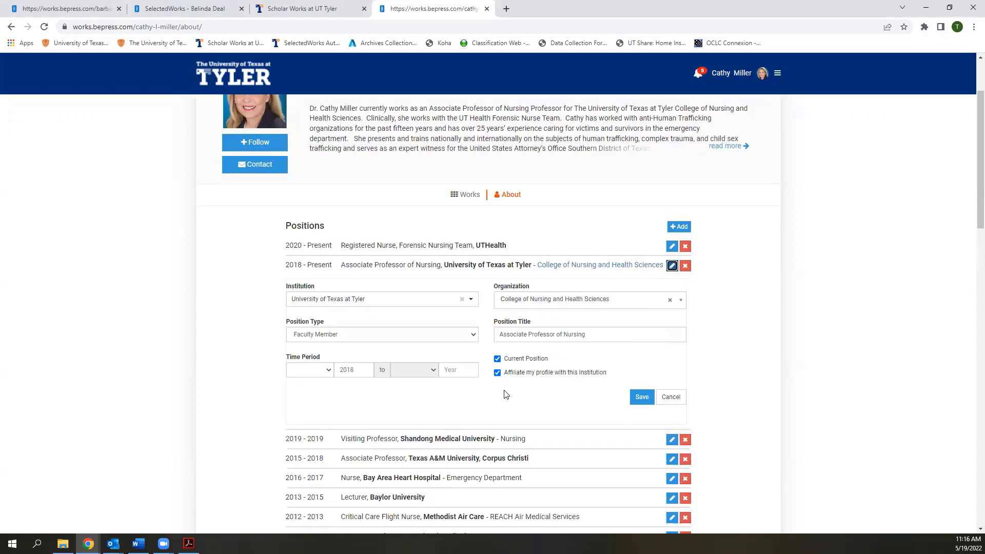
click(640, 397)
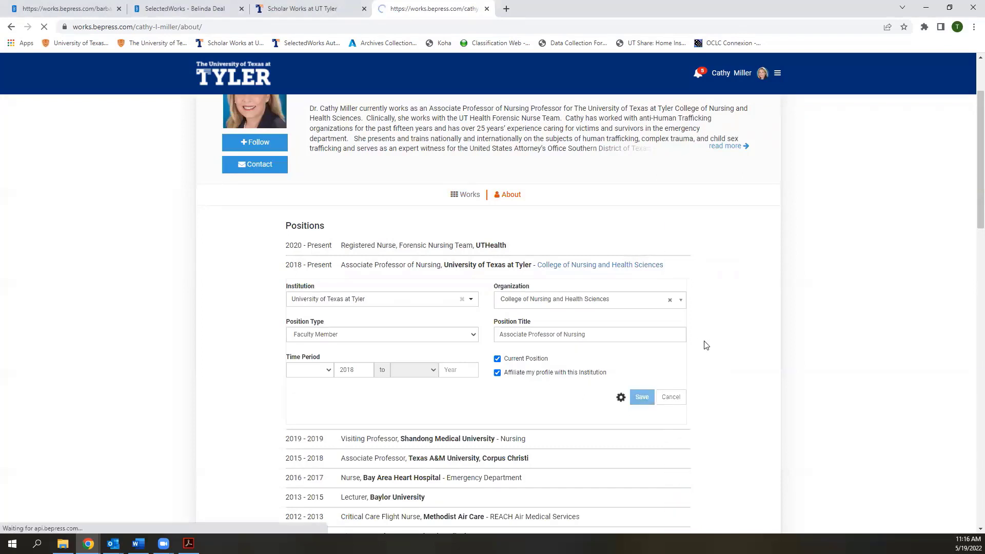
scroll(708, 344, down, 1)
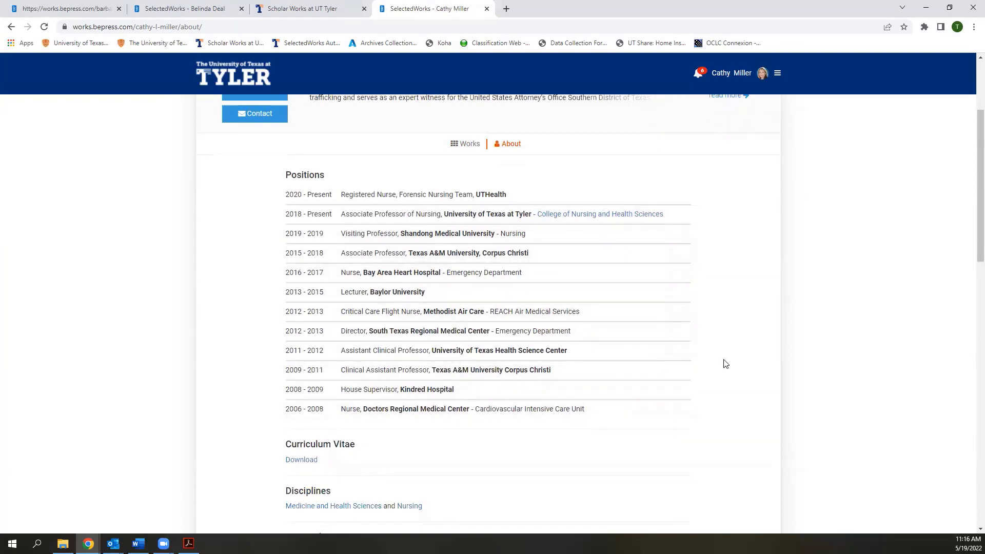
scroll(725, 364, down, 1)
scroll(725, 364, down, 1)
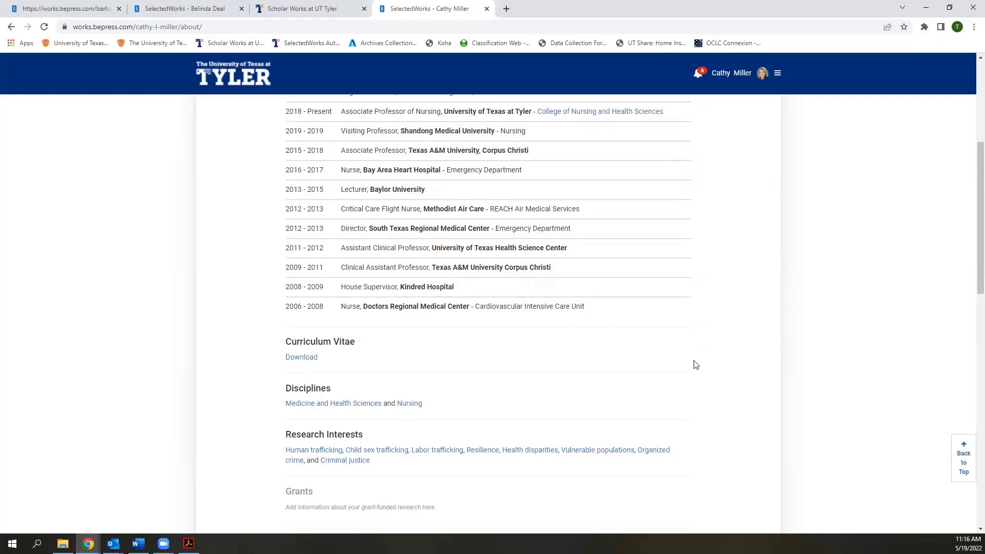
mouse_move(685, 366)
click(679, 391)
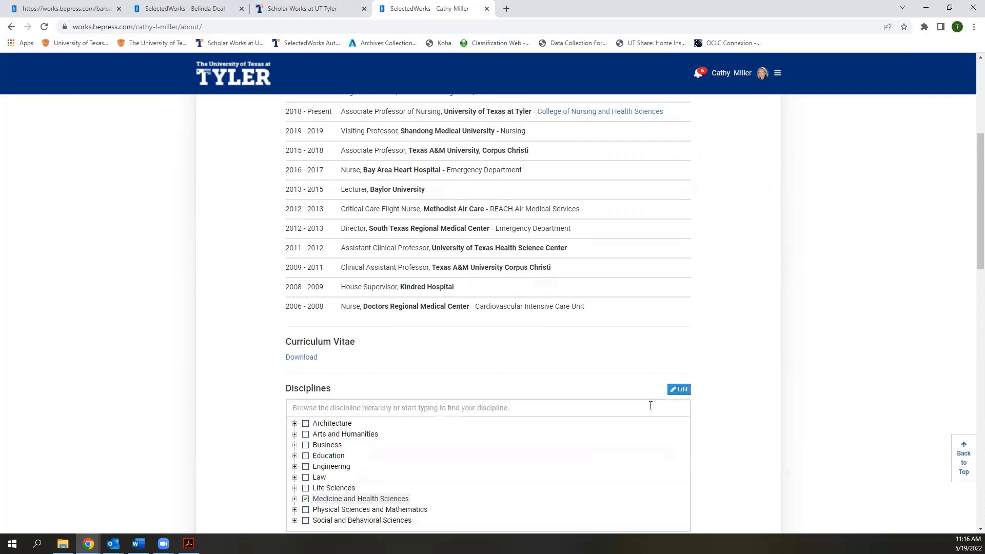
scroll(706, 404, down, 1)
scroll(722, 403, down, 1)
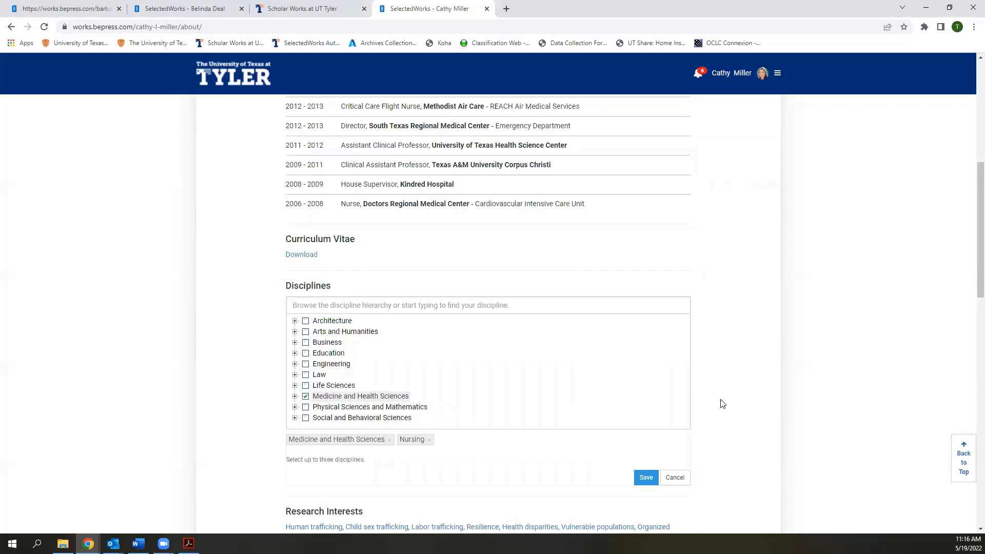
click(676, 477)
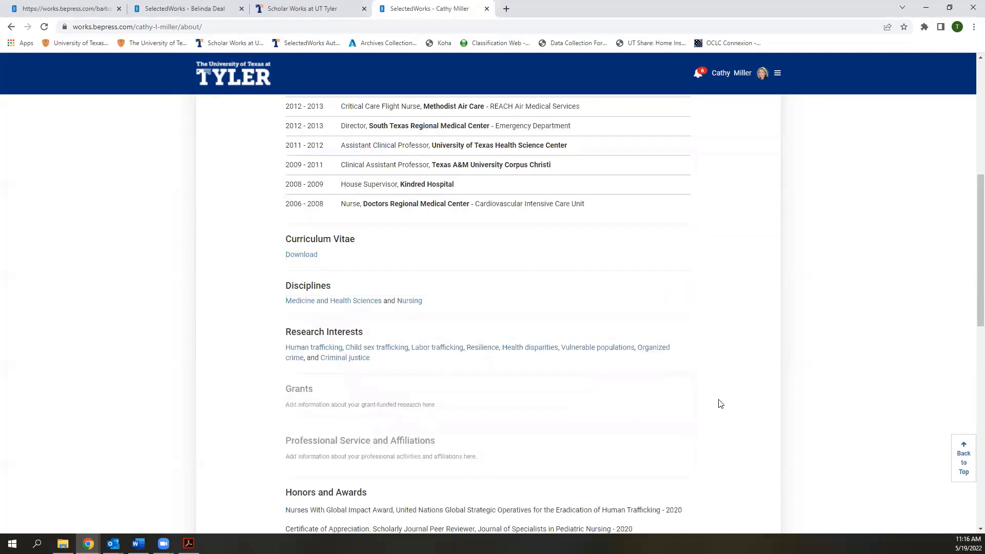
Scroll the About page down toward the empty Grants section, leaving research interests unchanged
scroll(720, 404, down, 1)
mouse_move(595, 303)
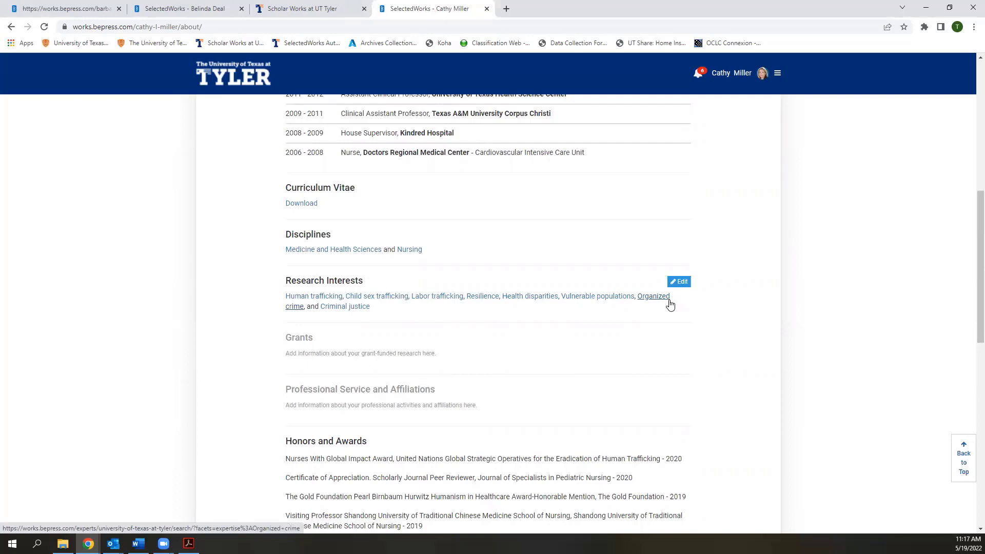
click(679, 282)
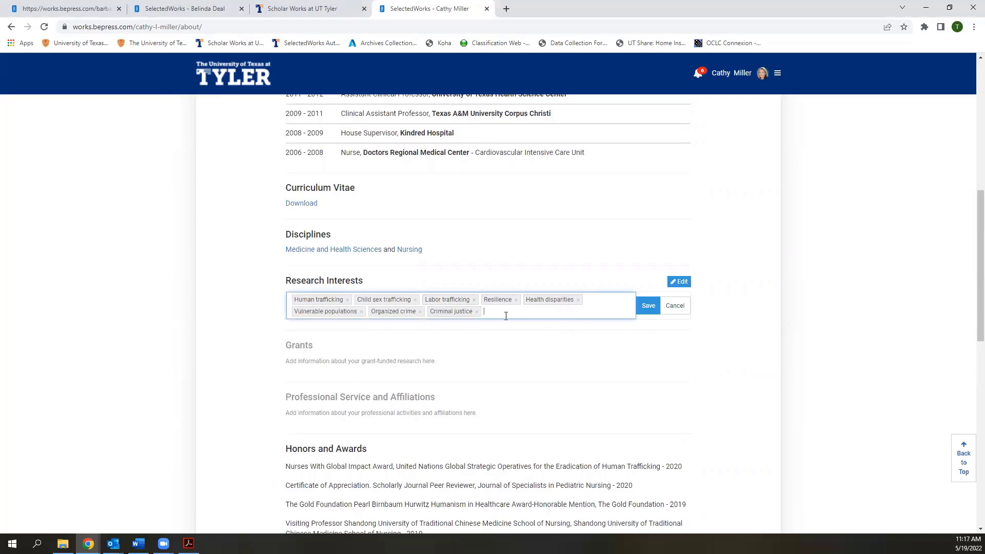
click(675, 308)
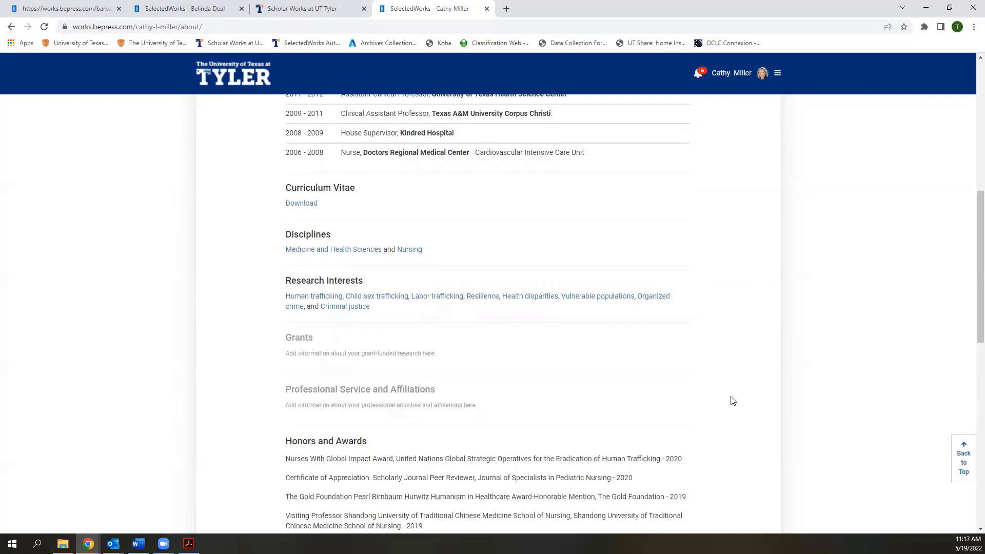
Start a new grant and paste in its title and funding agency from the source document
mouse_move(684, 340)
click(683, 341)
scroll(728, 348, down, 2)
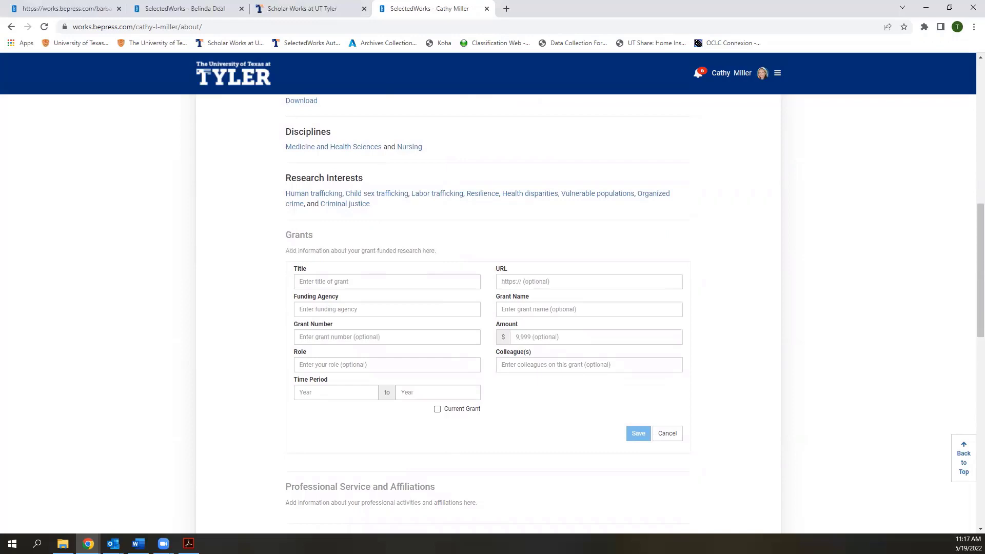
key(alt+Tab)
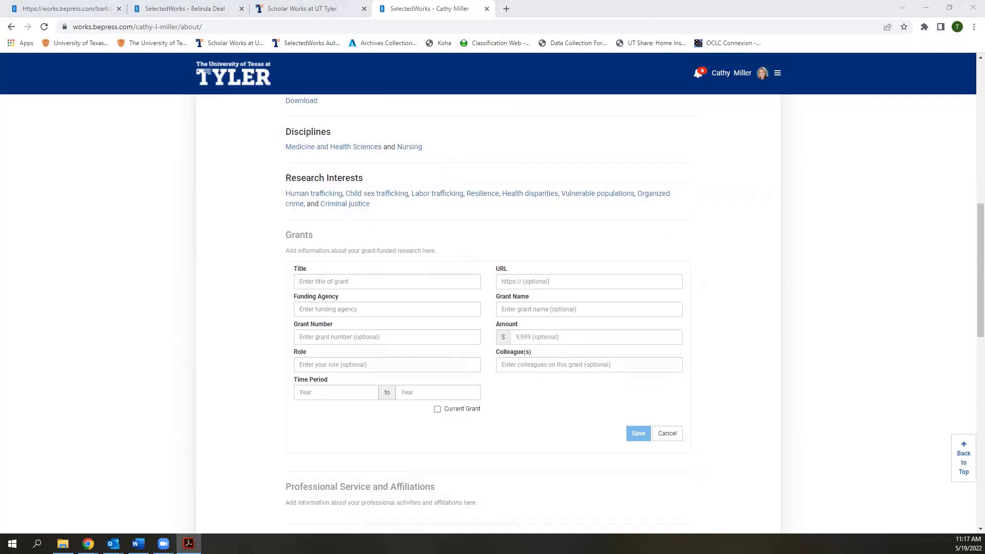
click(412, 279)
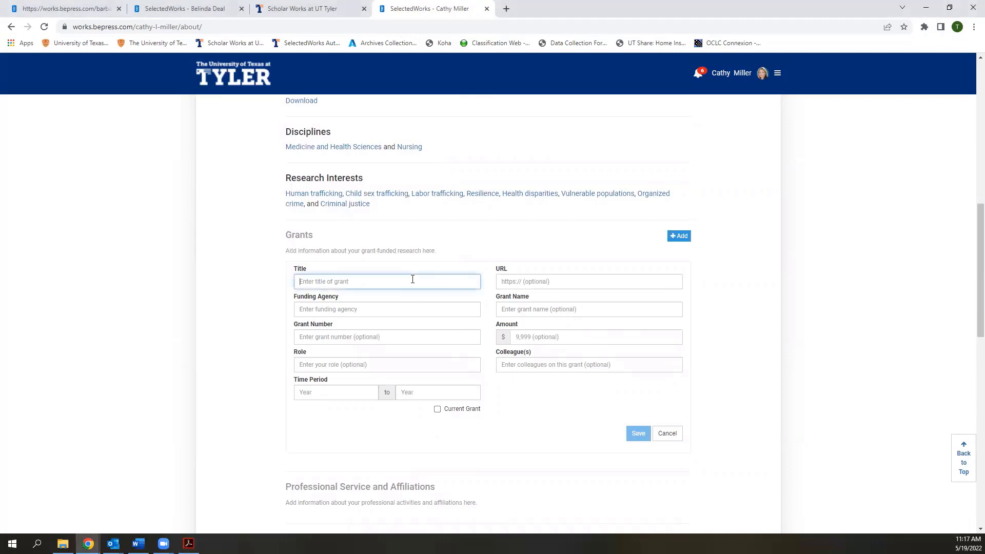
key(ctrl+v)
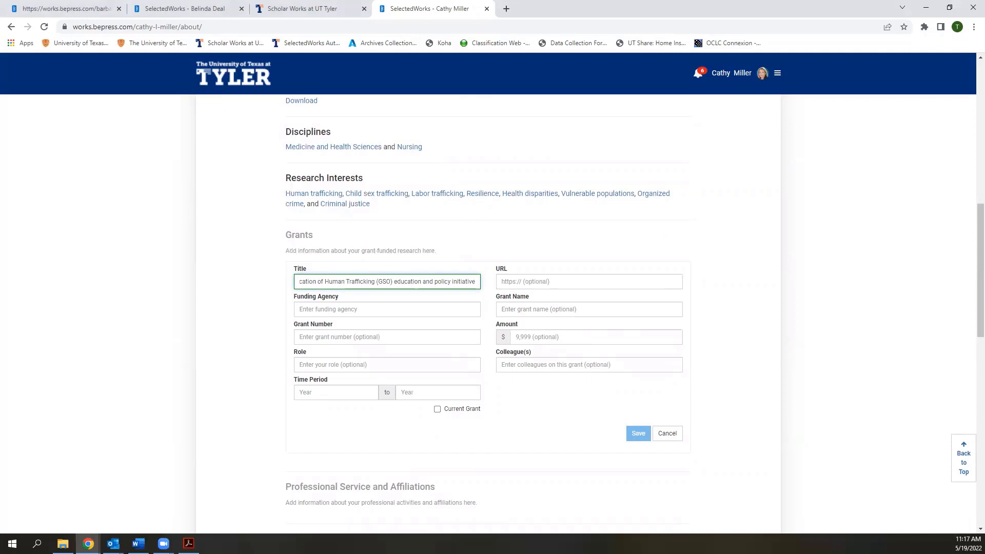
key(alt+Tab)
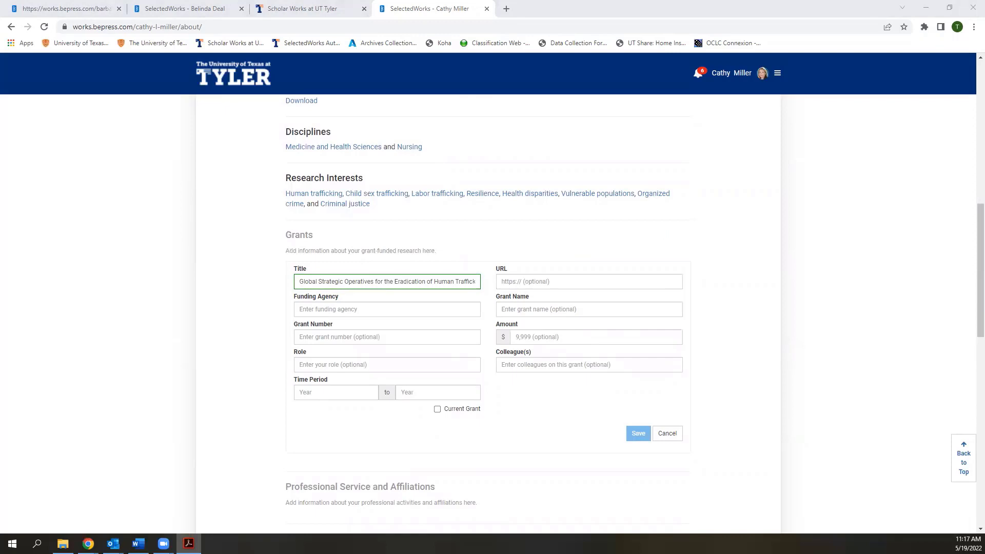
click(431, 311)
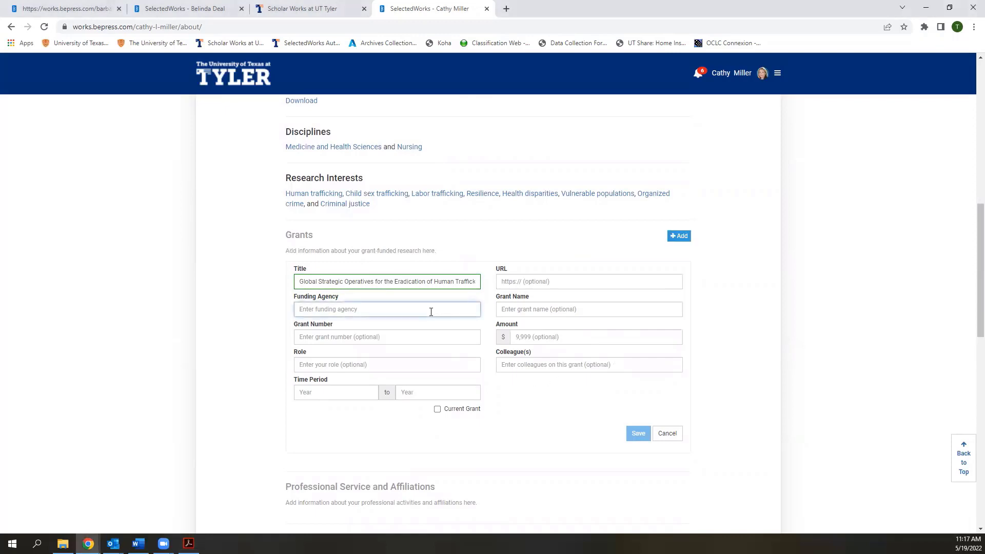
text(Global Strategic Operatives for the Eradication of Human Trafficking)
Enter amount 20,000, role PI and start year 2021, mark the grant current, and save
click(513, 312)
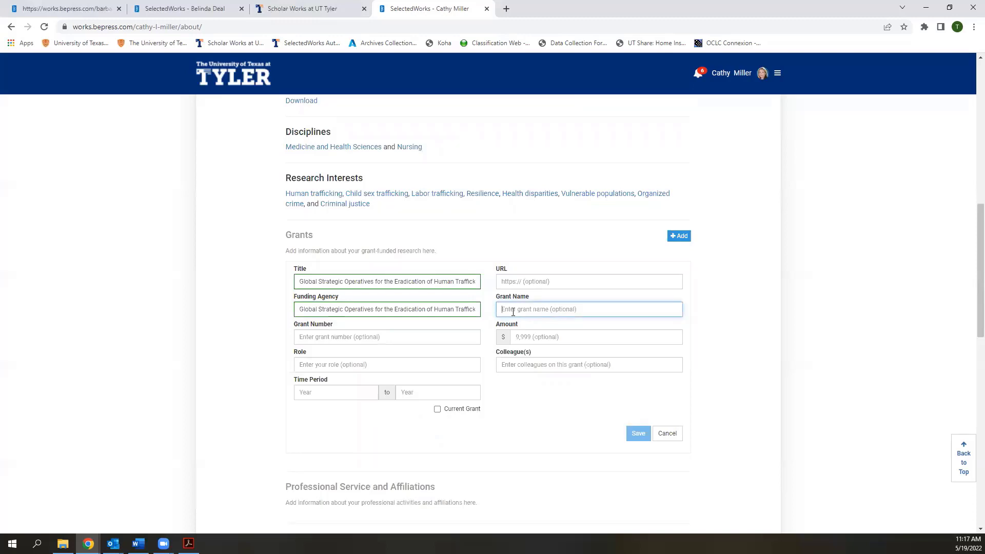
click(427, 337)
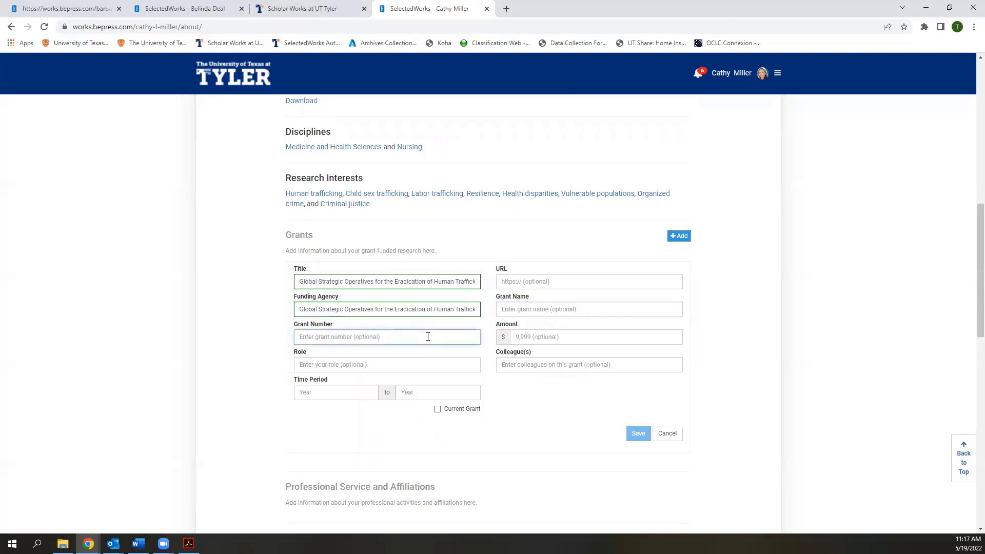
click(544, 339)
text(20)
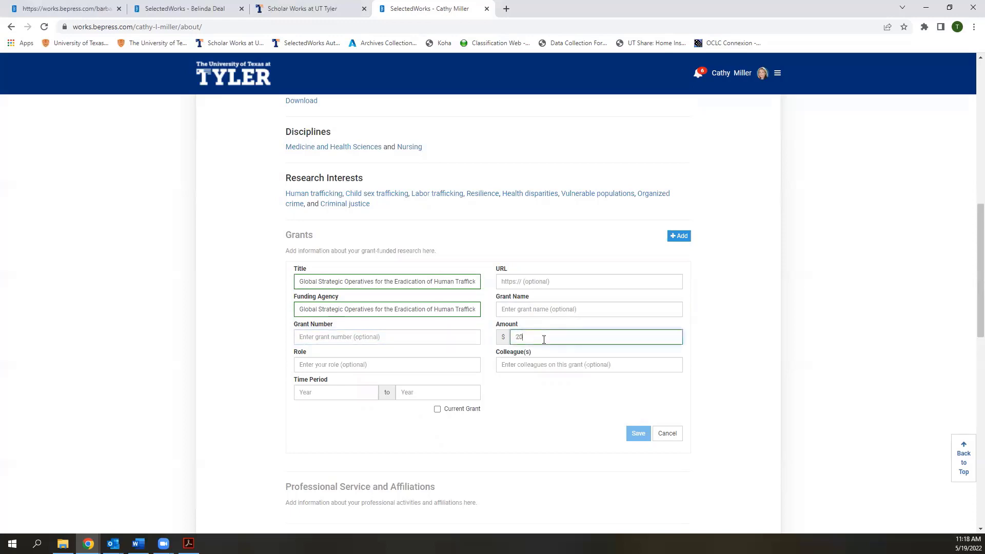
text(,000)
click(537, 367)
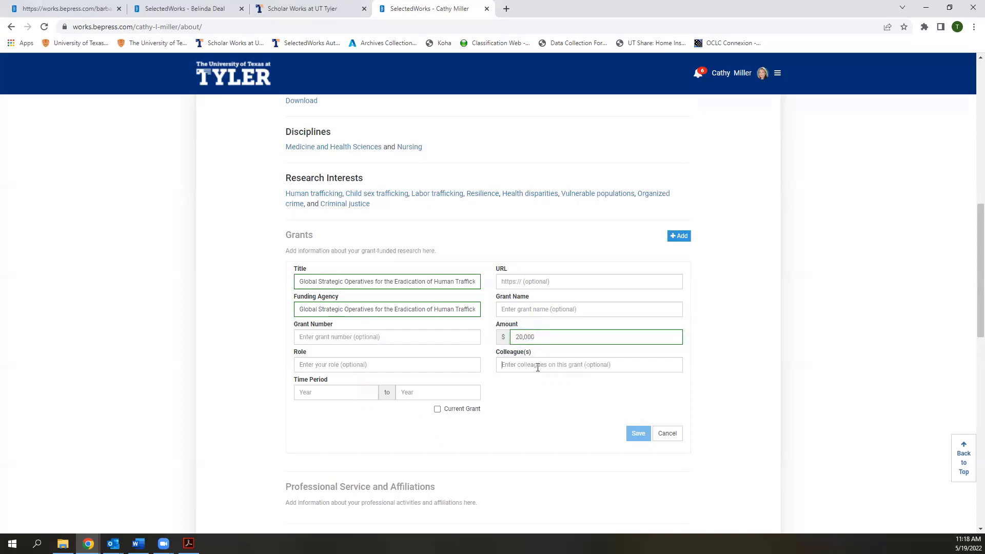
click(462, 364)
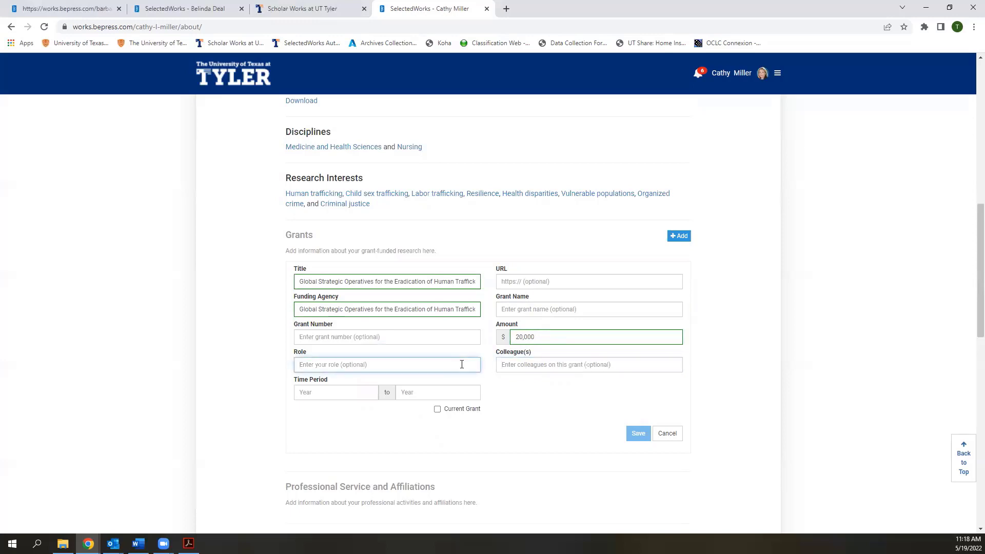
text(PI)
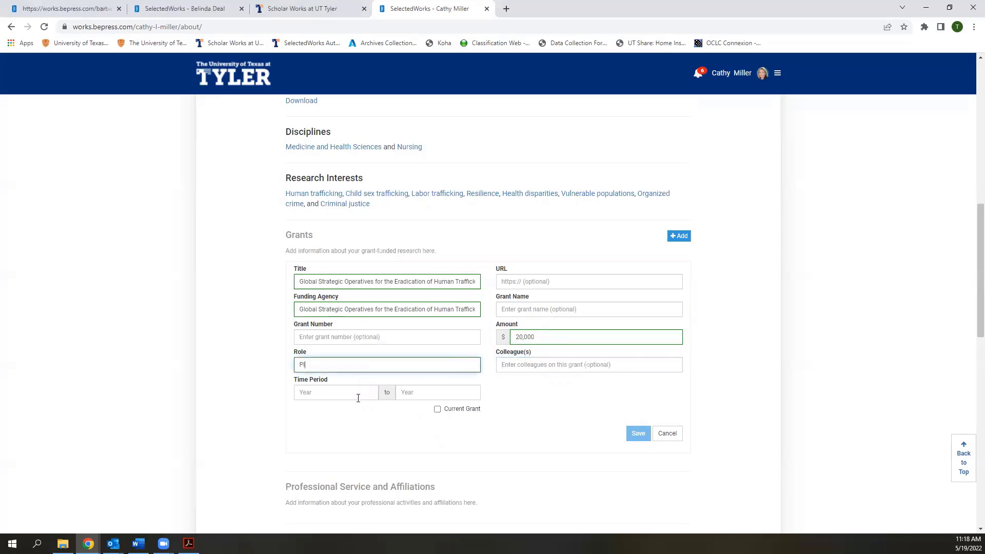
click(360, 392)
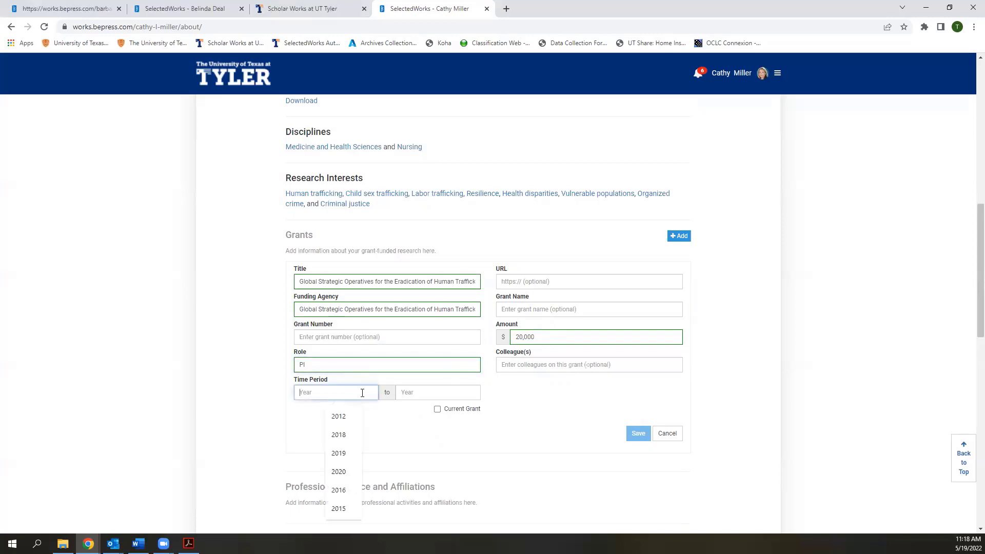
text(2021)
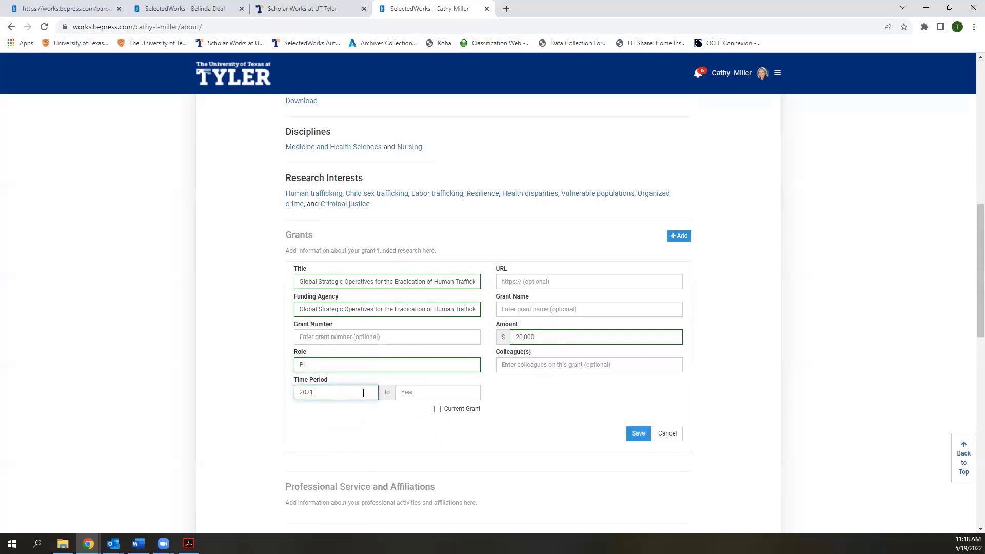
click(437, 410)
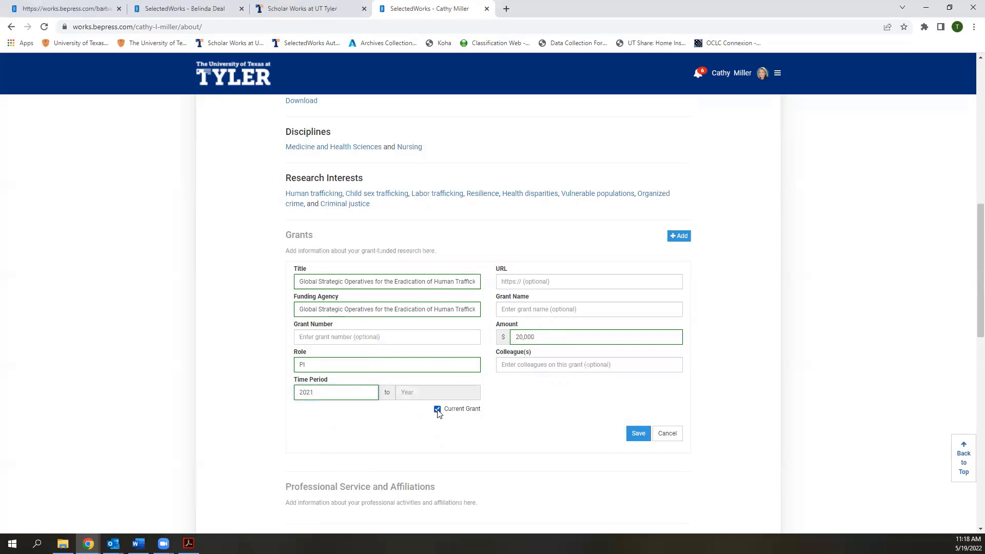
click(638, 434)
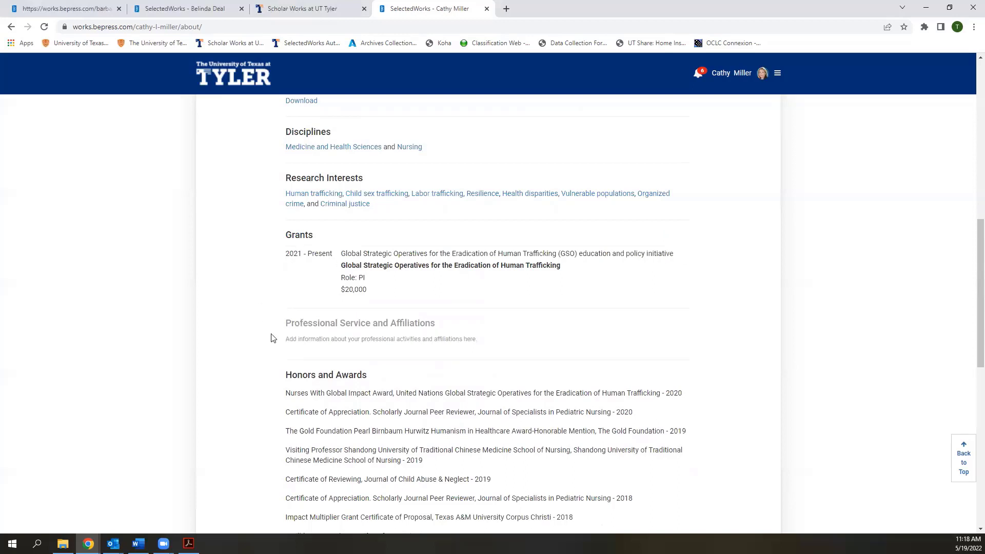
scroll(402, 308, up, 2)
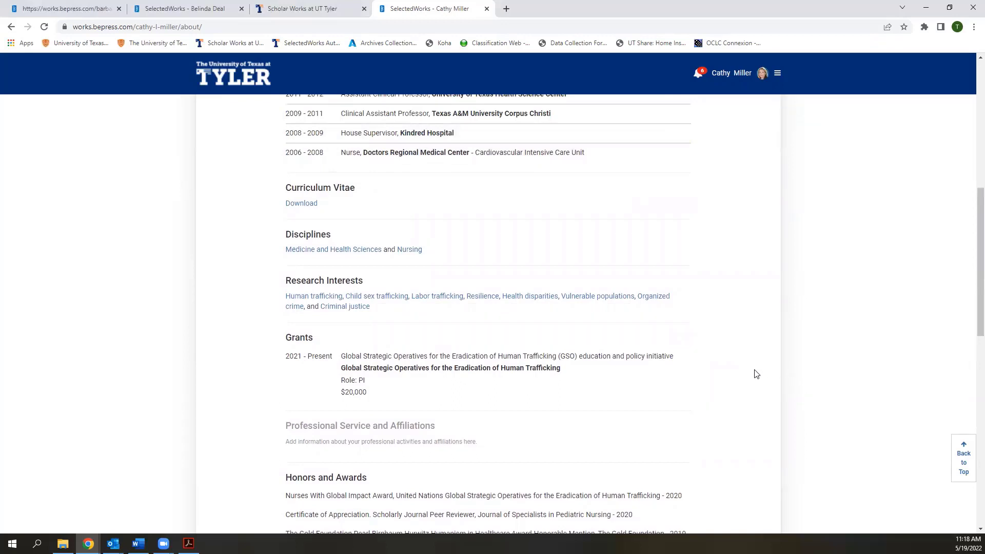
scroll(756, 375, down, 1)
scroll(756, 374, down, 1)
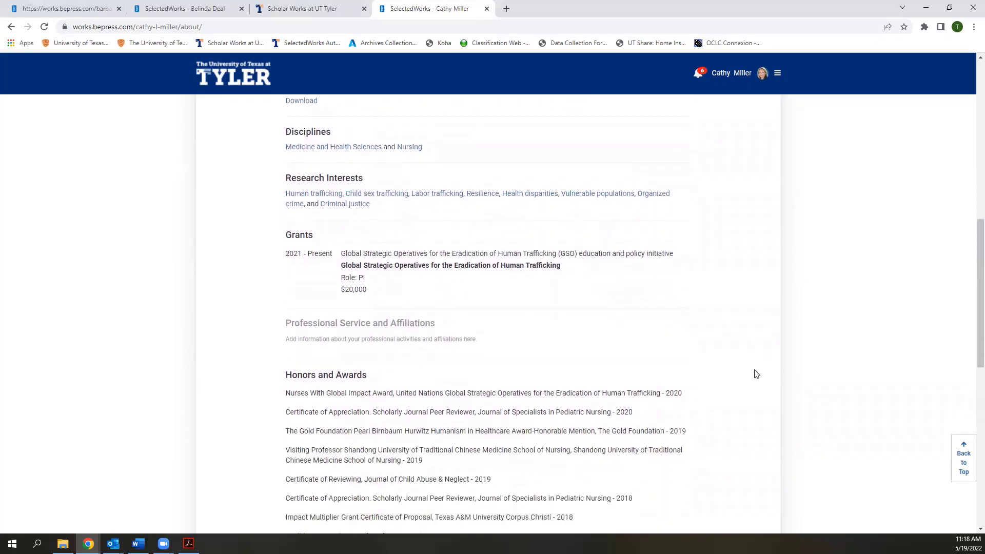
mouse_move(412, 337)
click(680, 325)
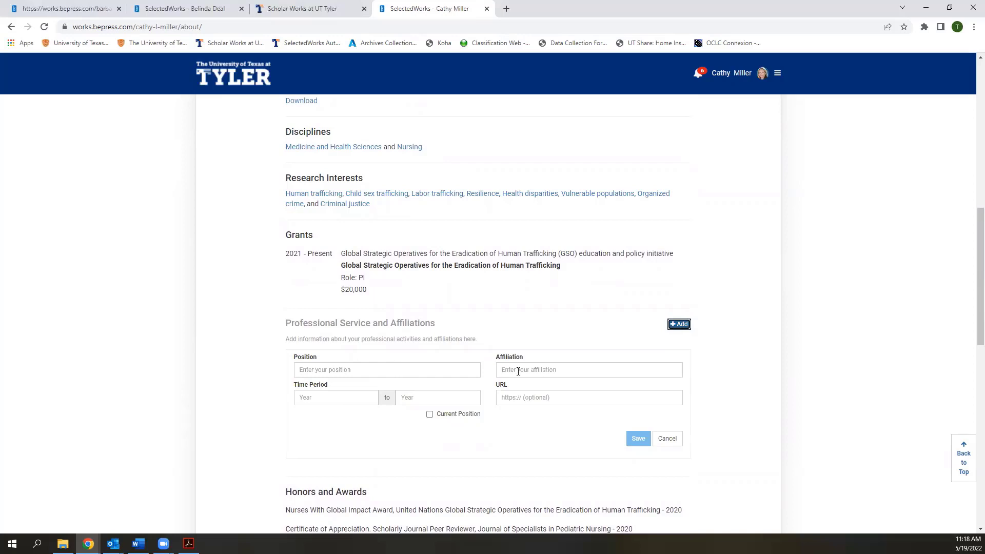
click(583, 370)
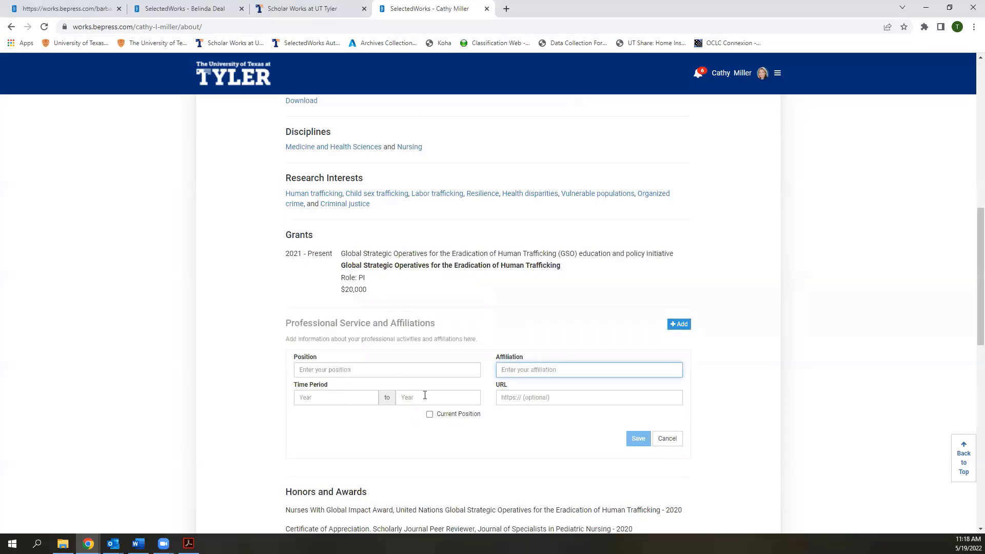
click(810, 343)
click(667, 438)
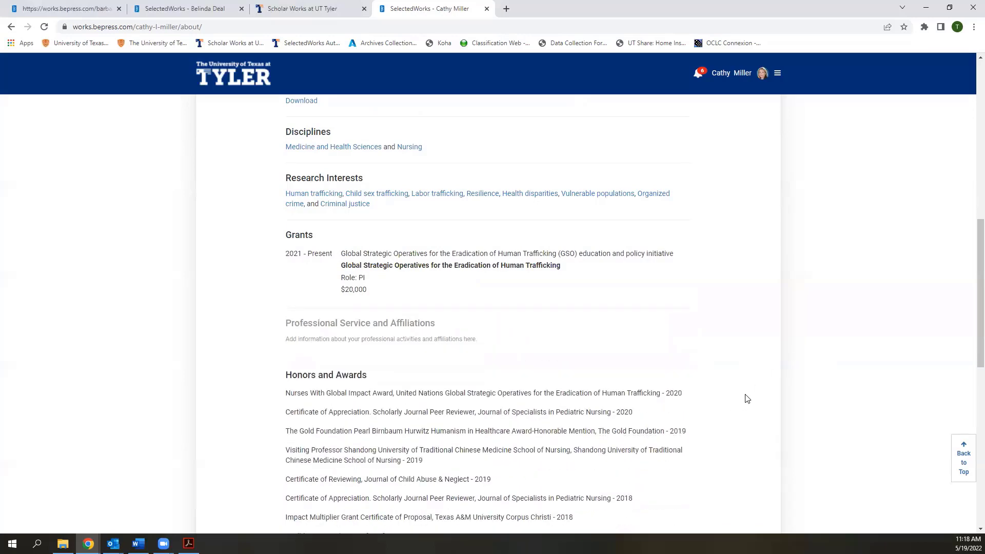
scroll(746, 398, down, 3)
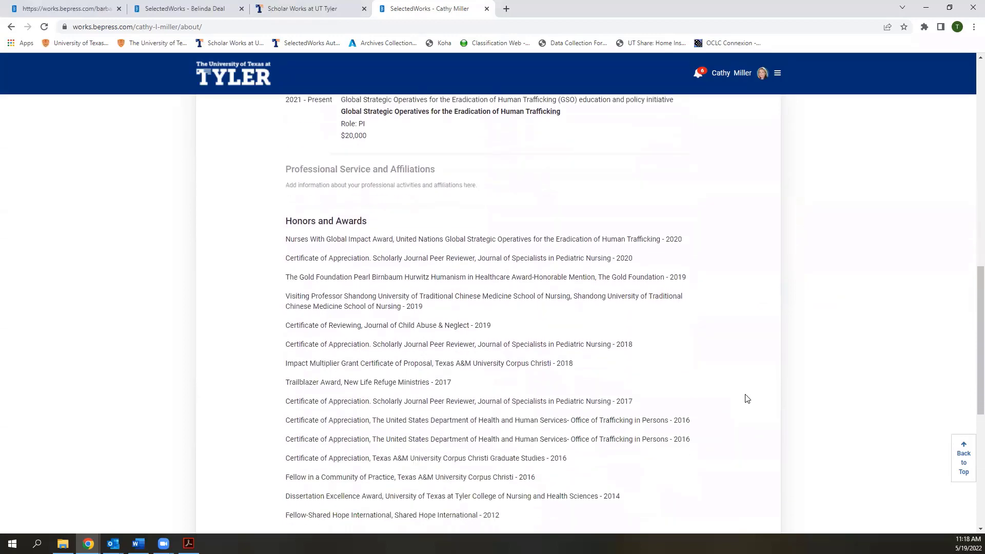
click(682, 228)
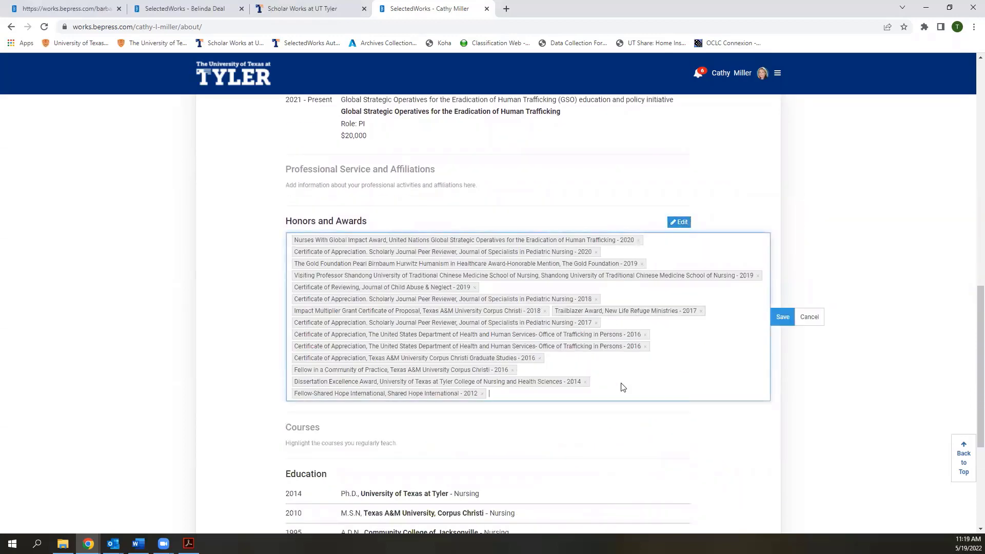
click(808, 318)
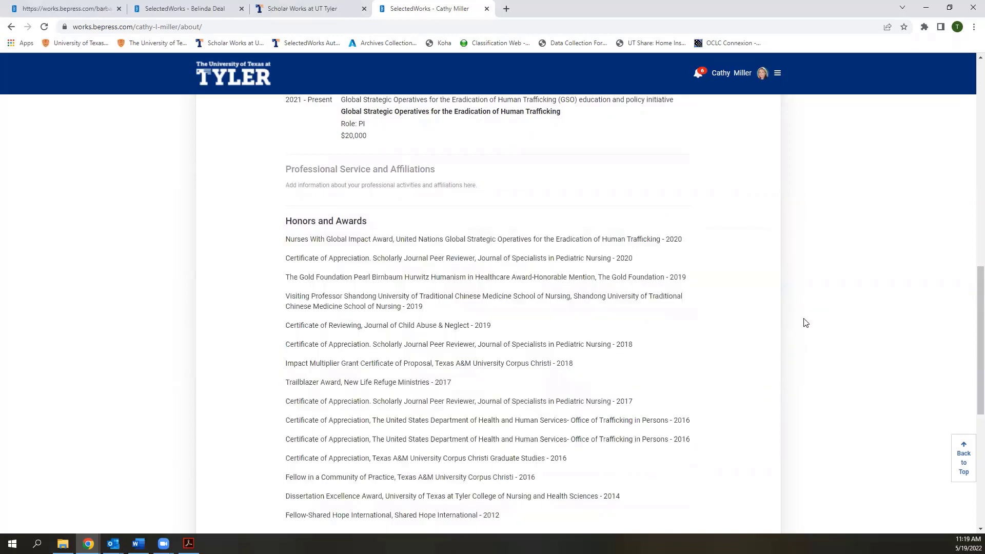
scroll(721, 336, down, 3)
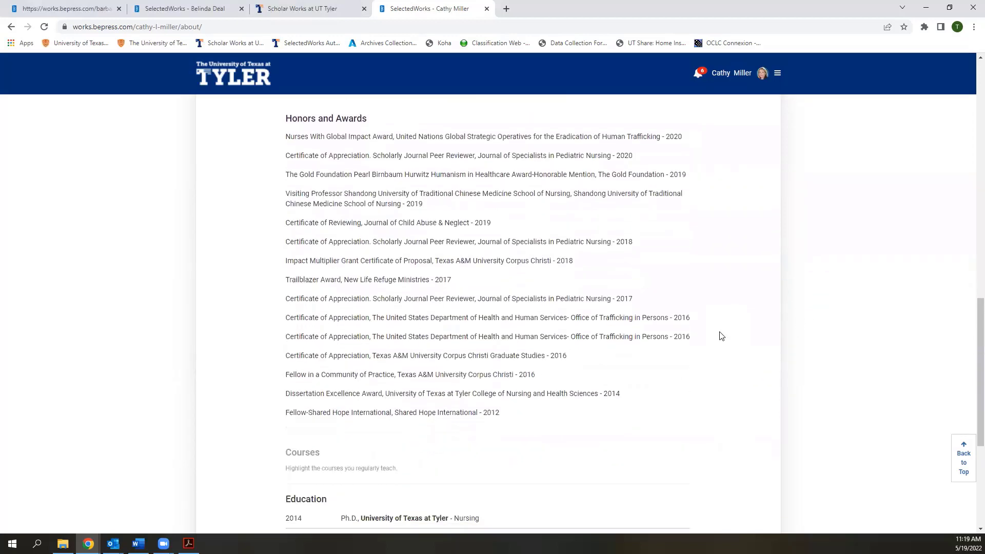
scroll(721, 336, down, 2)
mouse_move(428, 312)
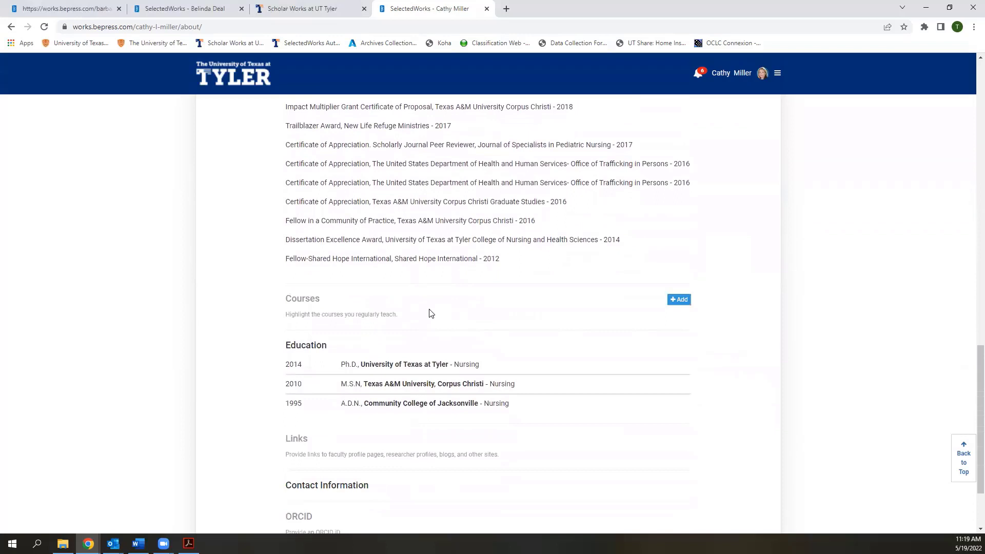
click(679, 300)
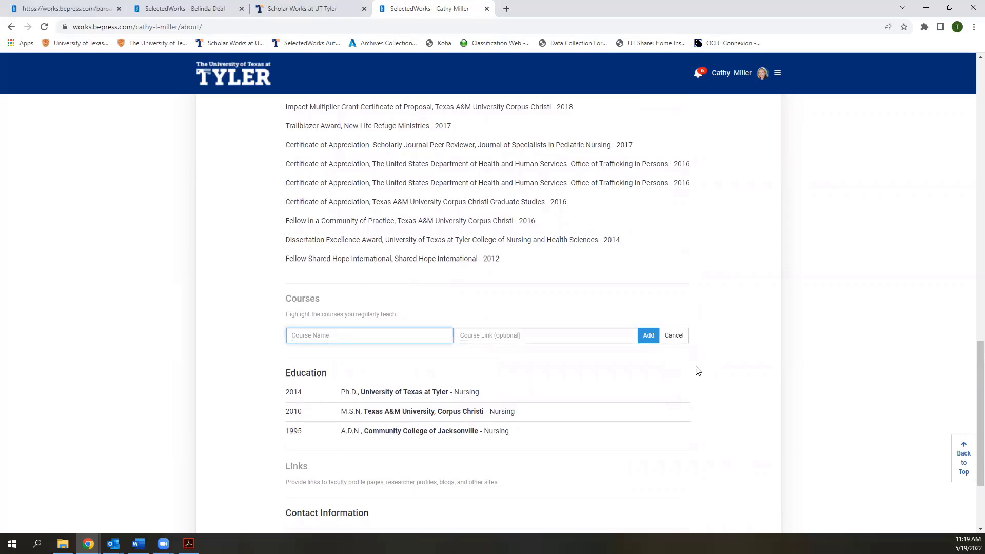
click(676, 335)
scroll(717, 346, down, 2)
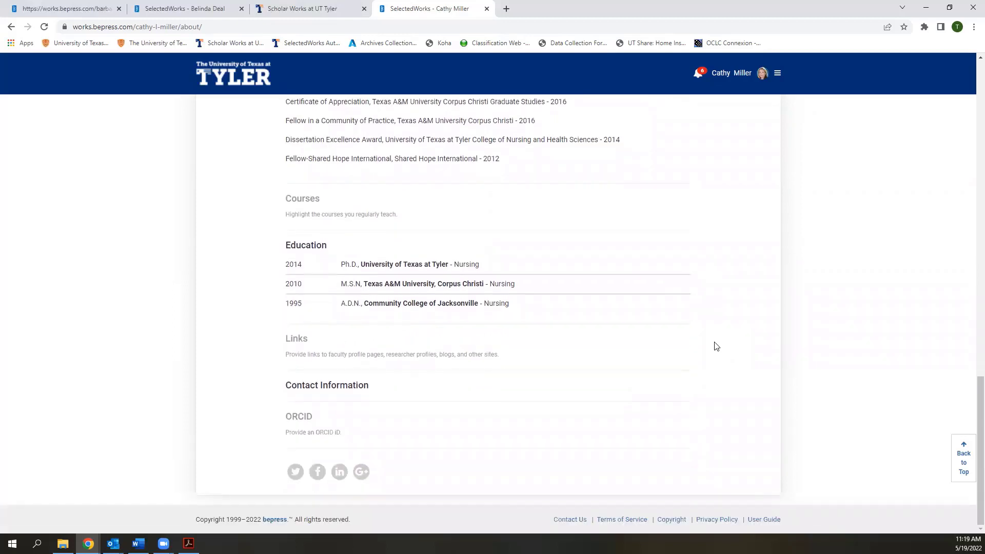
mouse_move(335, 354)
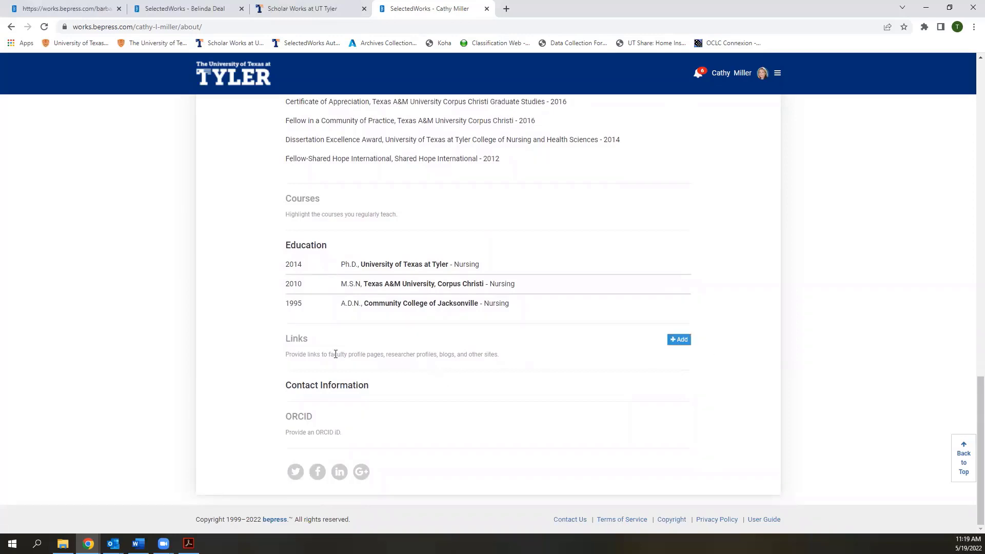
click(677, 340)
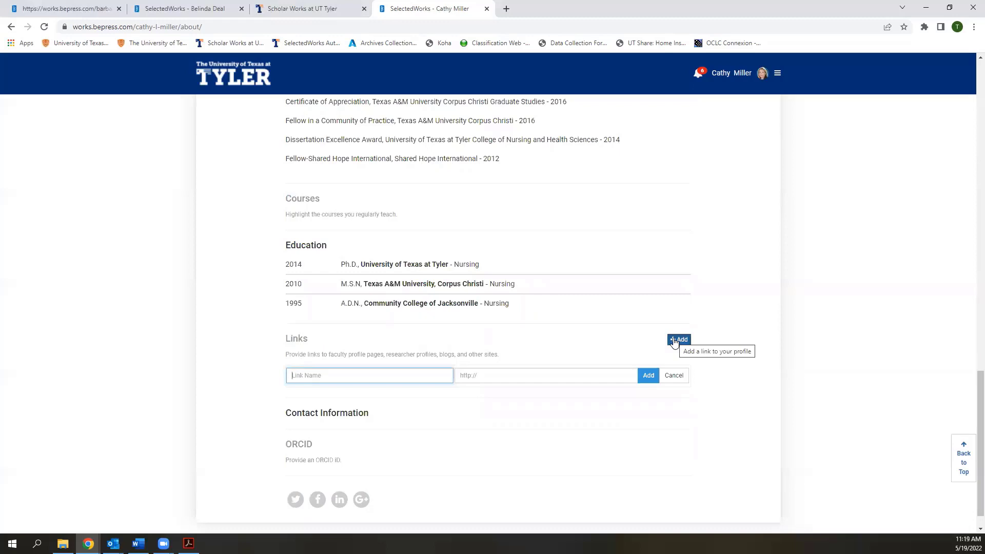
click(674, 375)
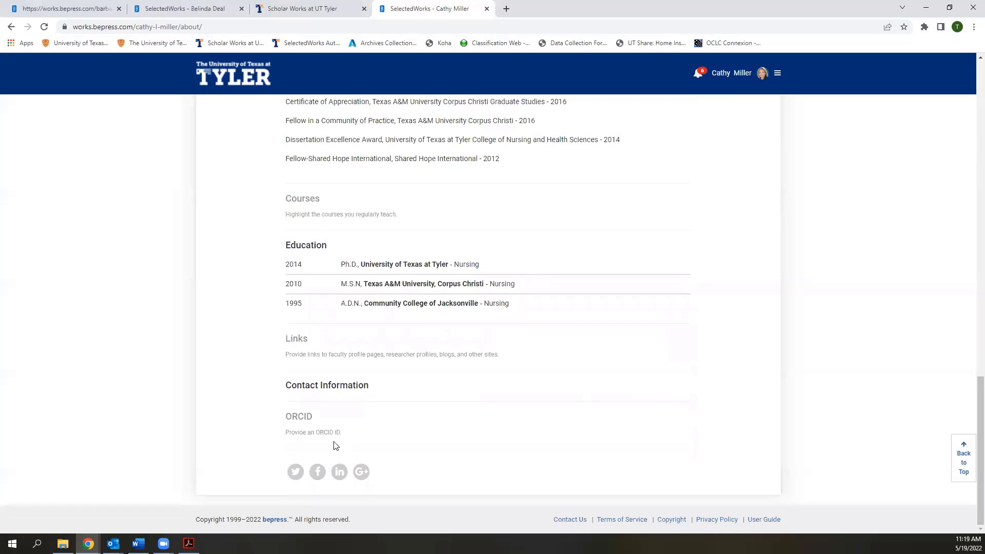
click(681, 418)
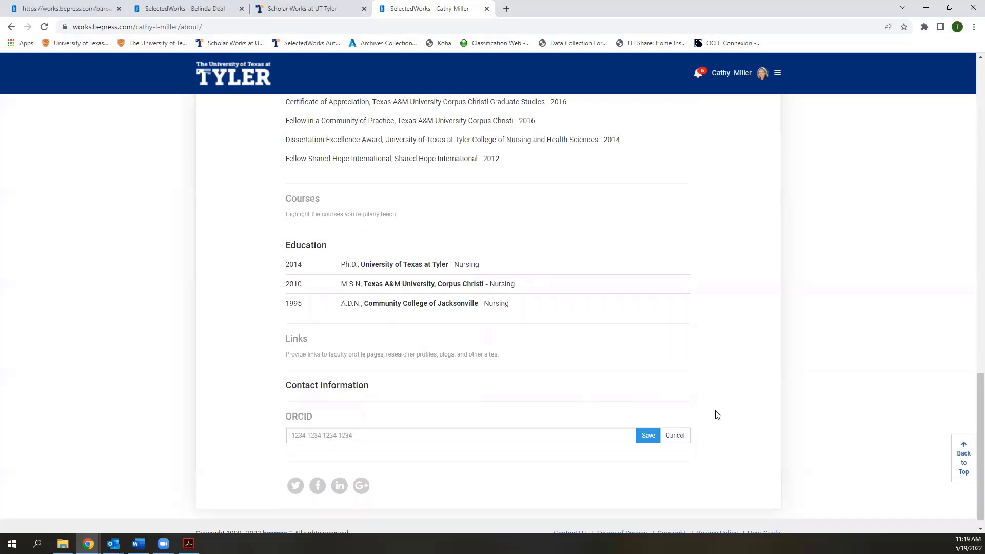
click(675, 436)
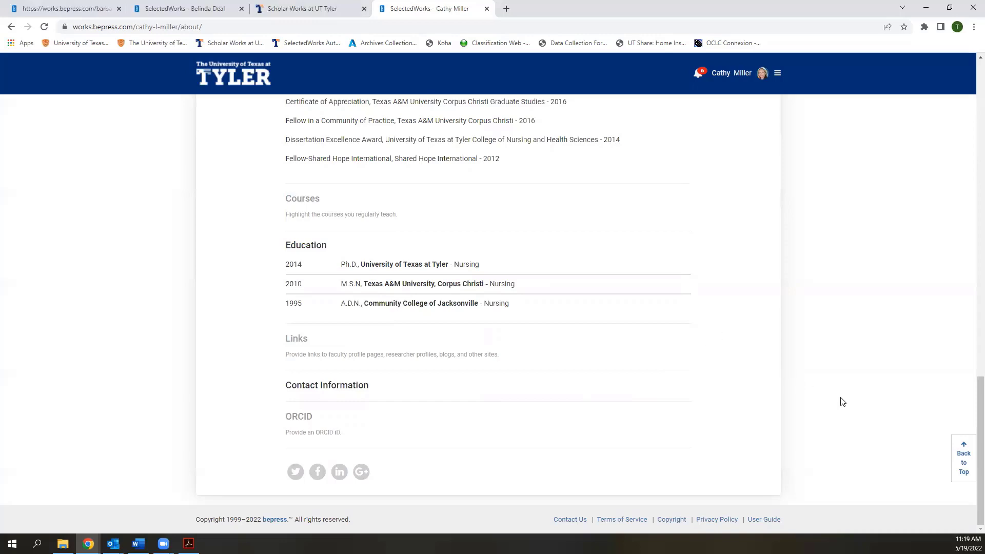
Scroll back to the top of the profile and switch to the Works listing
scroll(971, 359, up, 2)
scroll(971, 359, up, 9)
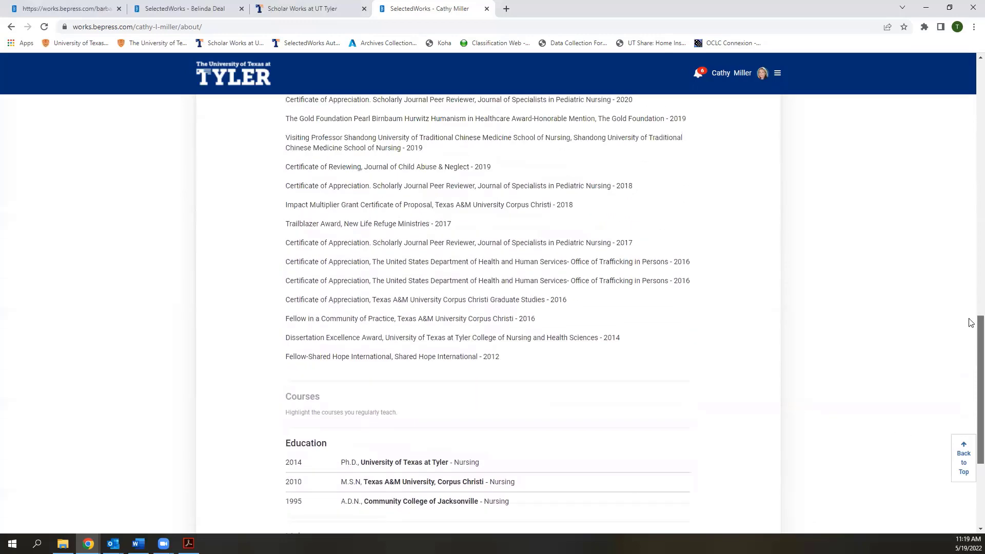
scroll(971, 146, up, 5)
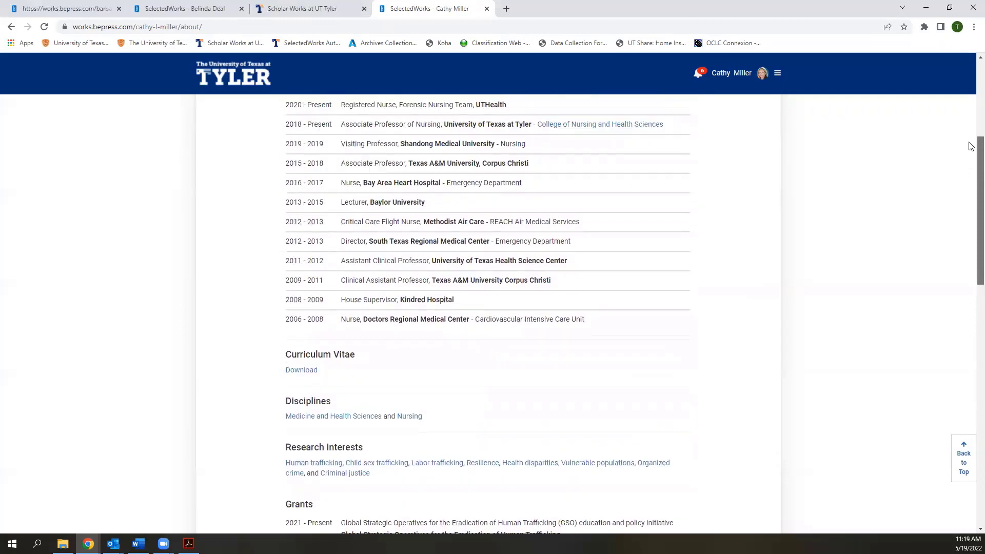
scroll(971, 146, up, 3)
scroll(971, 106, up, 3)
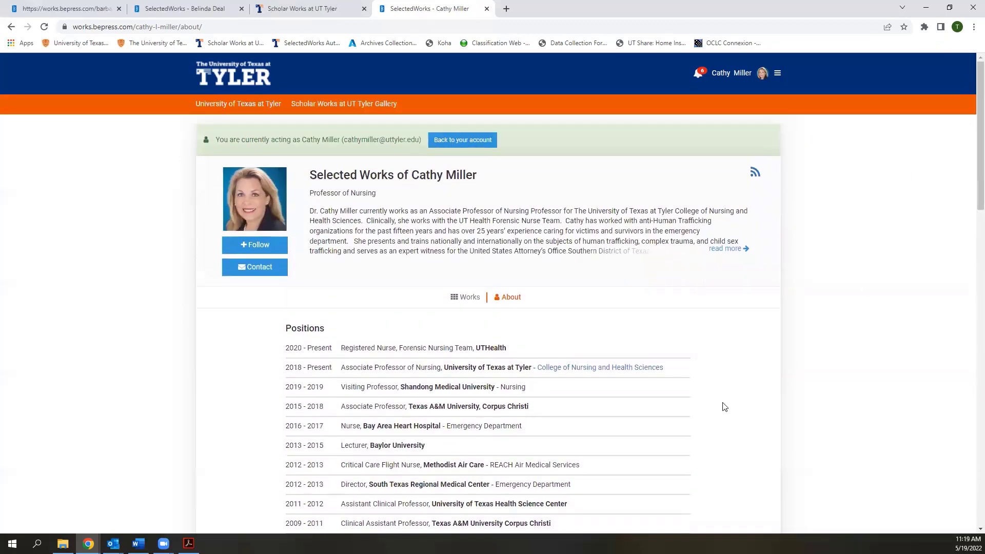
mouse_move(518, 387)
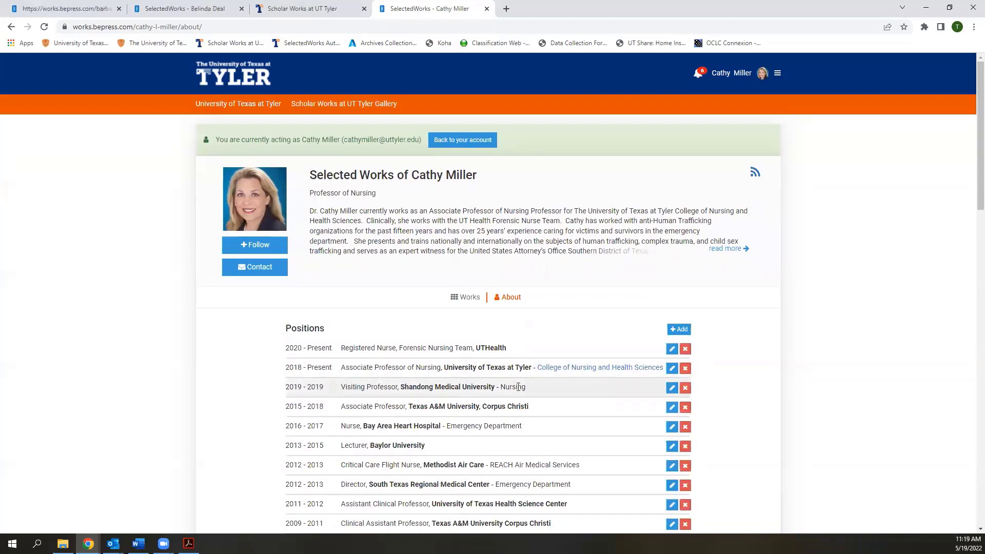
click(460, 299)
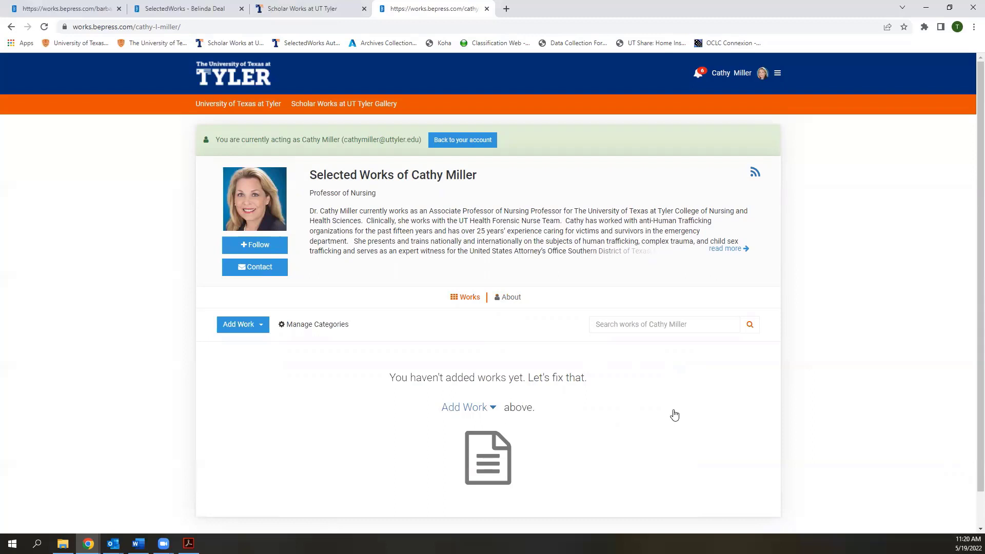
Open the Add Work dropdown menu on the empty Works listing
click(242, 330)
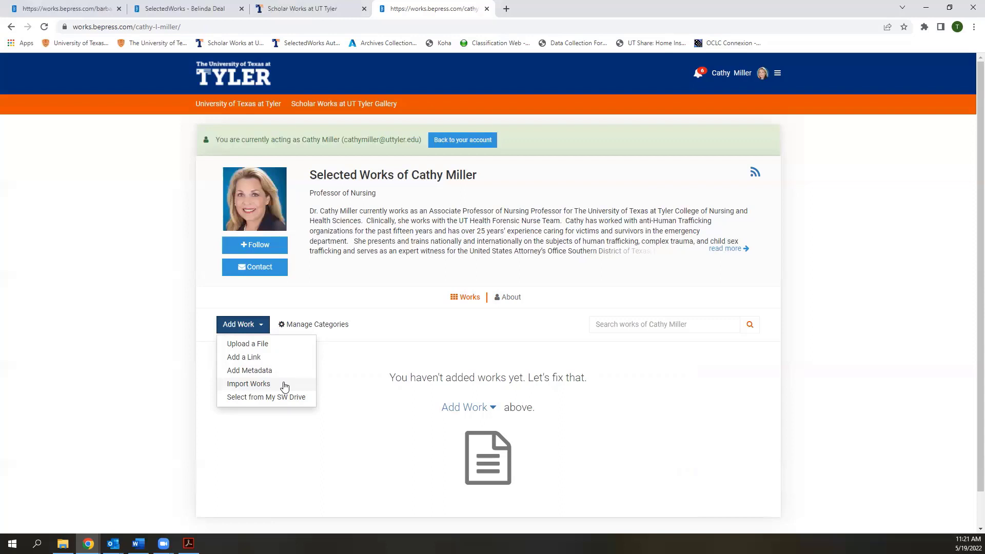
Try Import Works with the previously-reviewed and outside-repository options, then cancel without importing
click(284, 386)
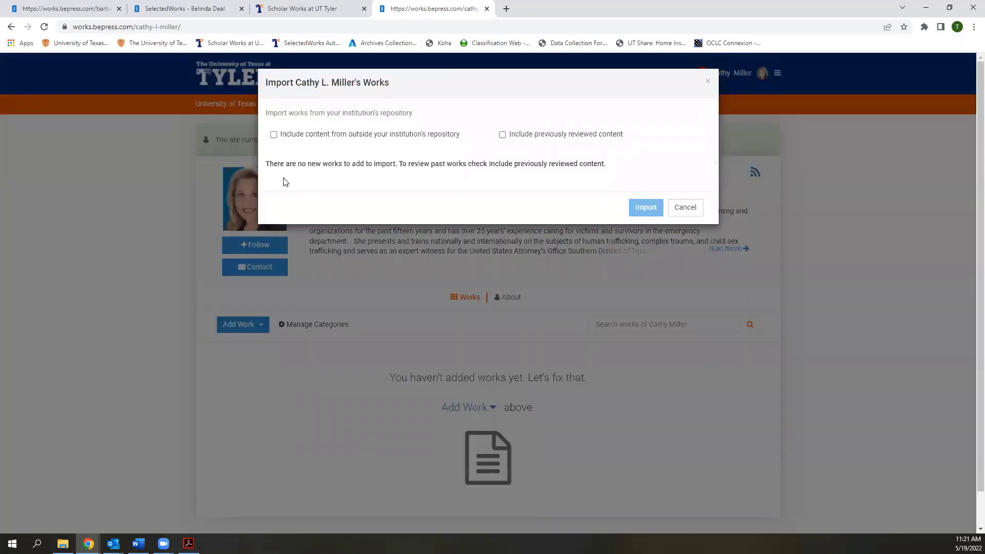
click(502, 135)
click(274, 134)
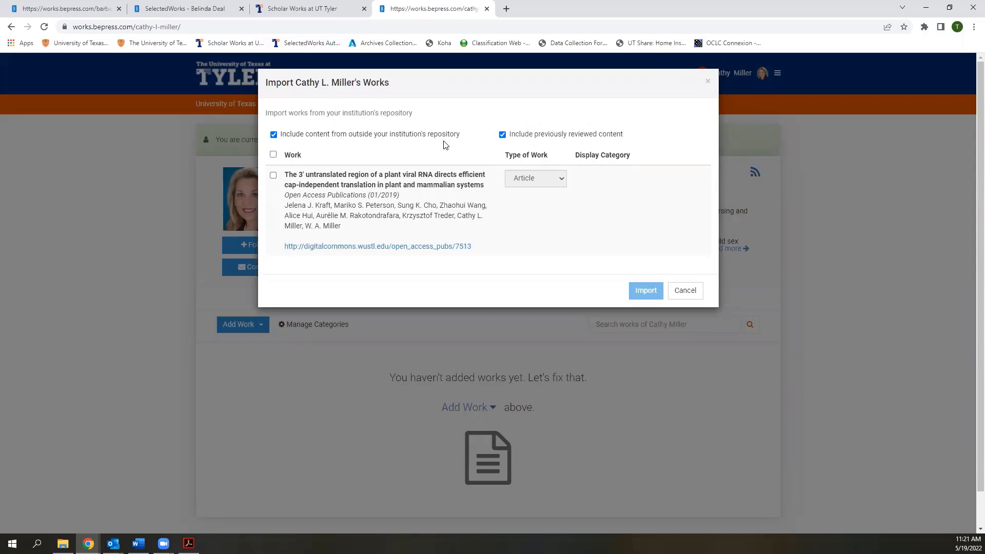
click(275, 135)
click(502, 135)
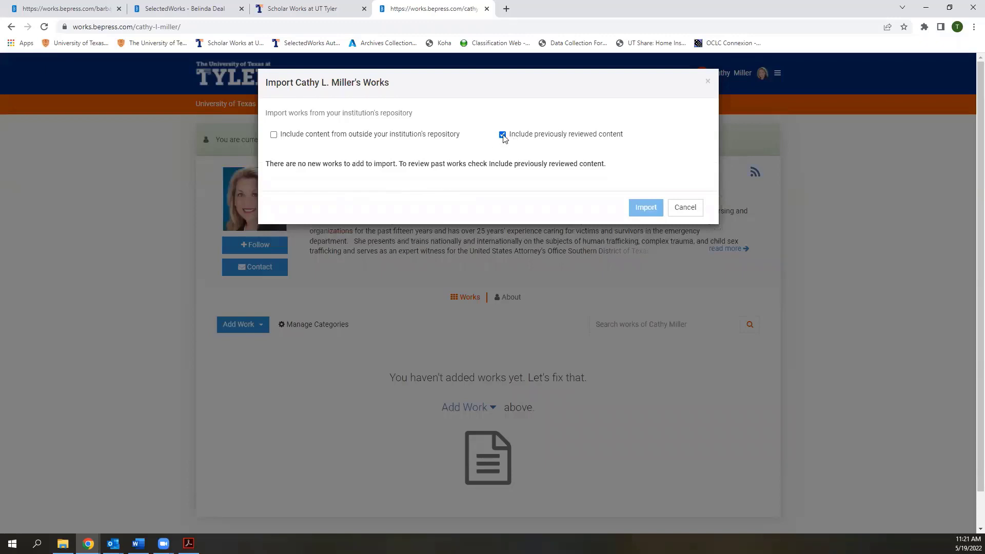
click(503, 137)
click(503, 136)
click(677, 212)
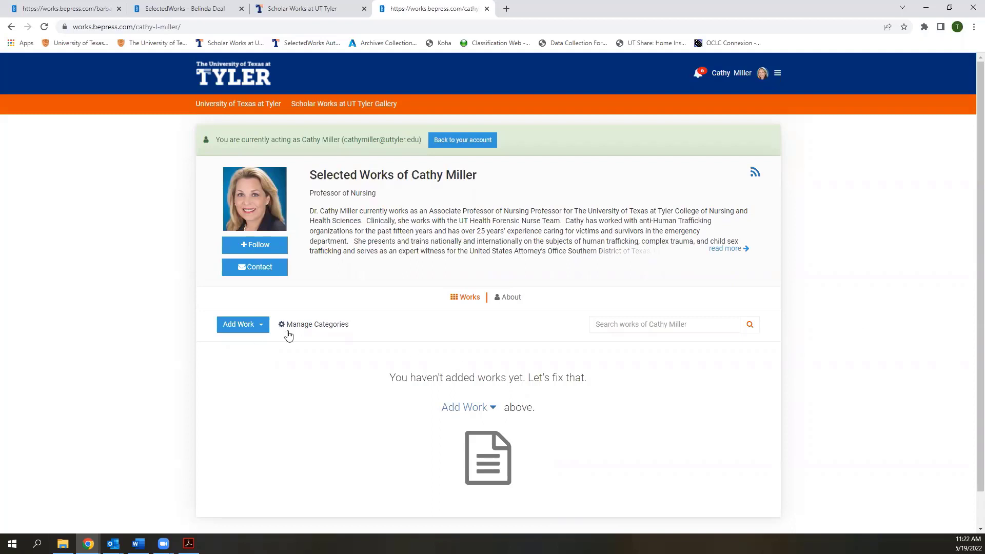
Start an Add Metadata work entry with Type of Work set to Contribution To Book
click(252, 328)
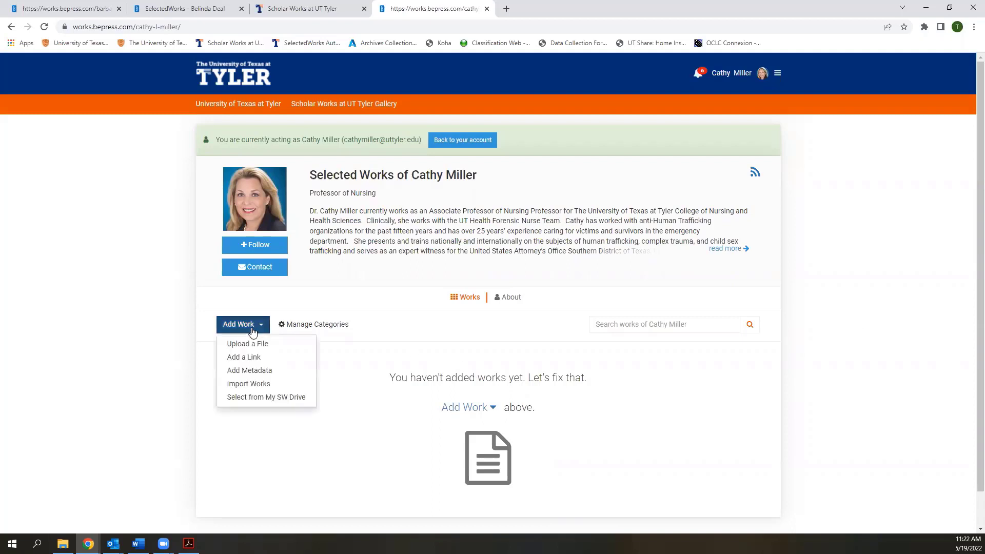
click(255, 375)
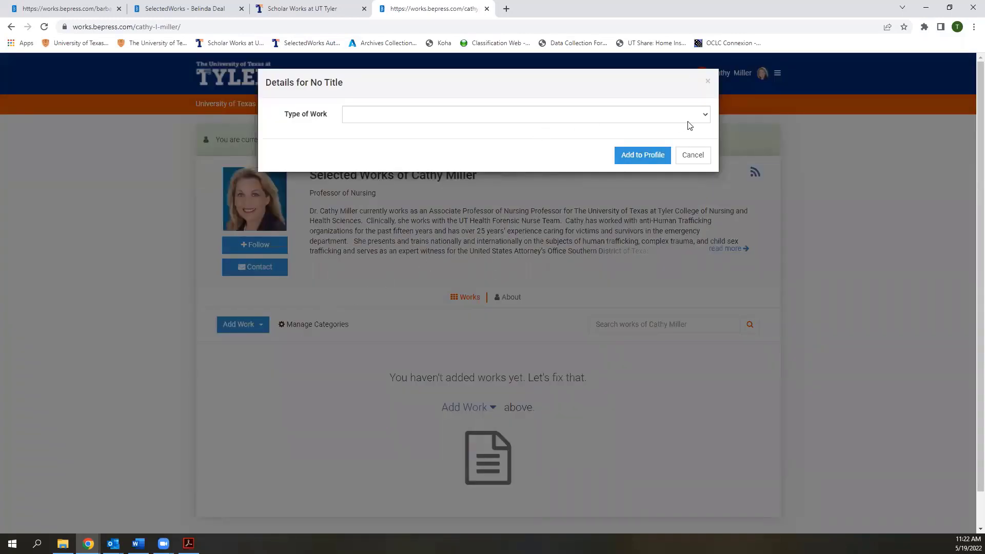
click(707, 116)
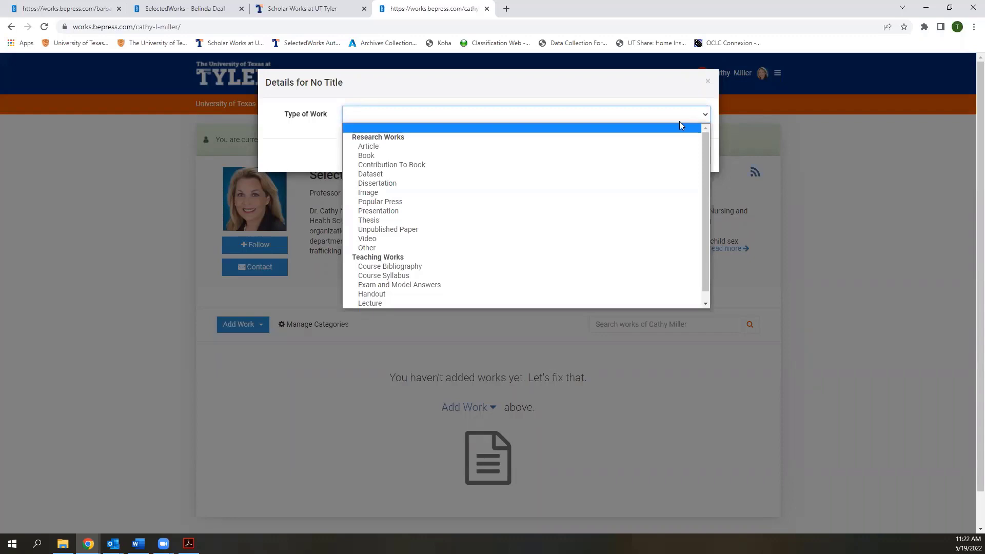
click(490, 166)
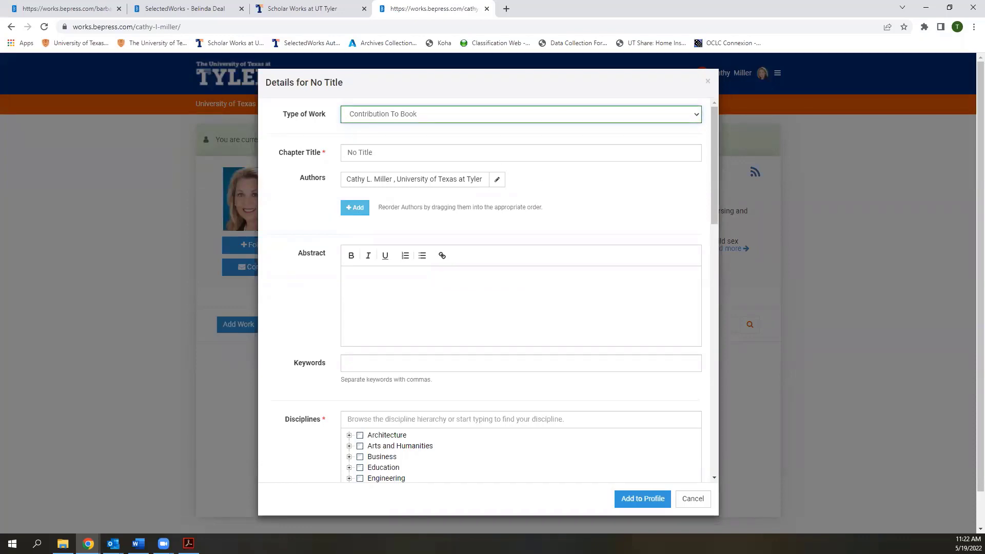
key(alt+Tab)
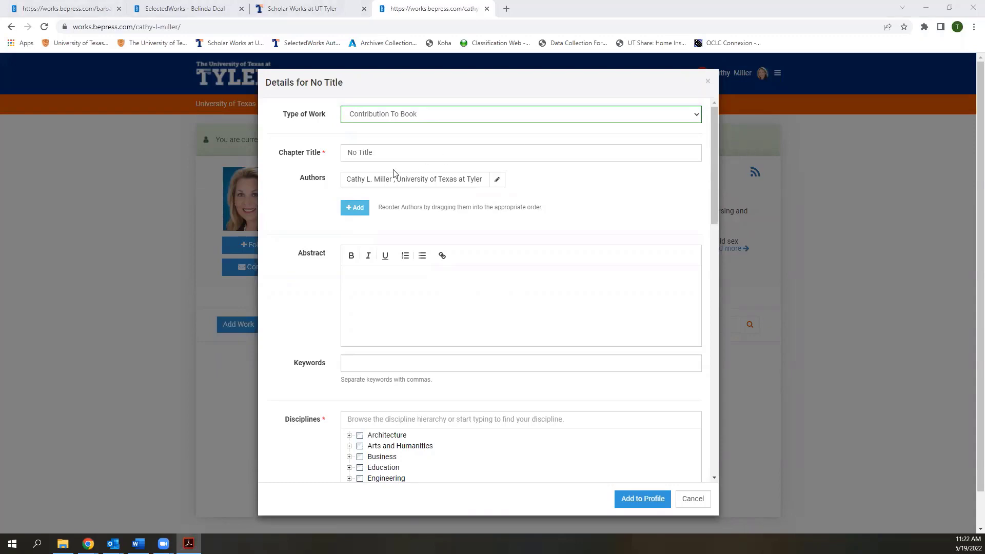
Replace the No Title placeholder with the chapter title 'Social, Legal, and Ethical Issues'
click(375, 152)
drag(376, 152, 346, 152)
text(Social, Legal, and Ethical Issues)
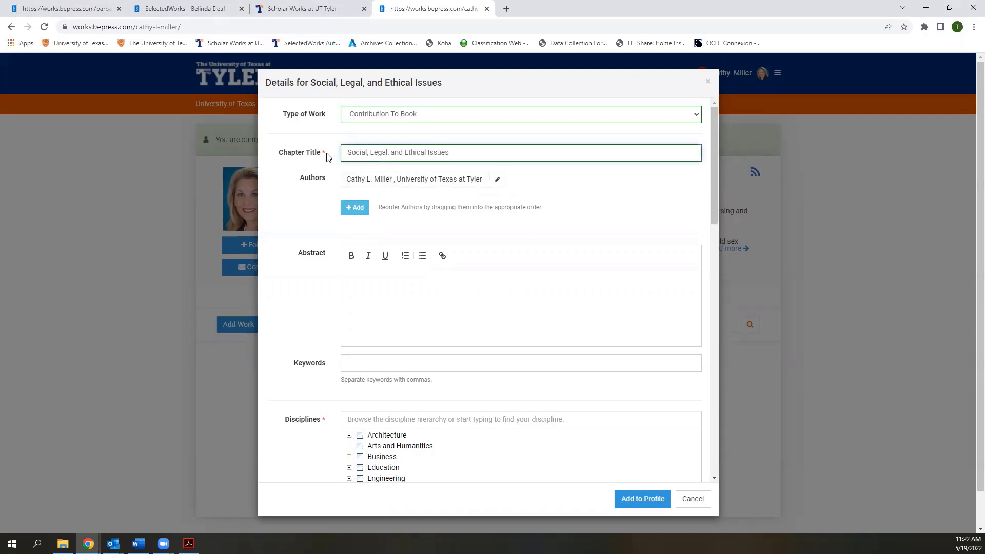
drag(326, 153, 323, 153)
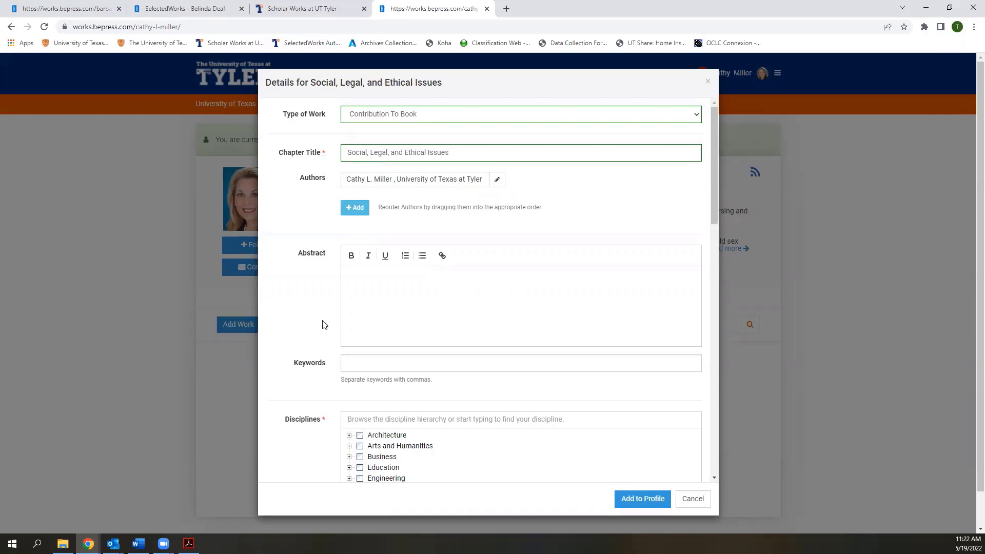
scroll(324, 334, down, 2)
scroll(325, 338, down, 4)
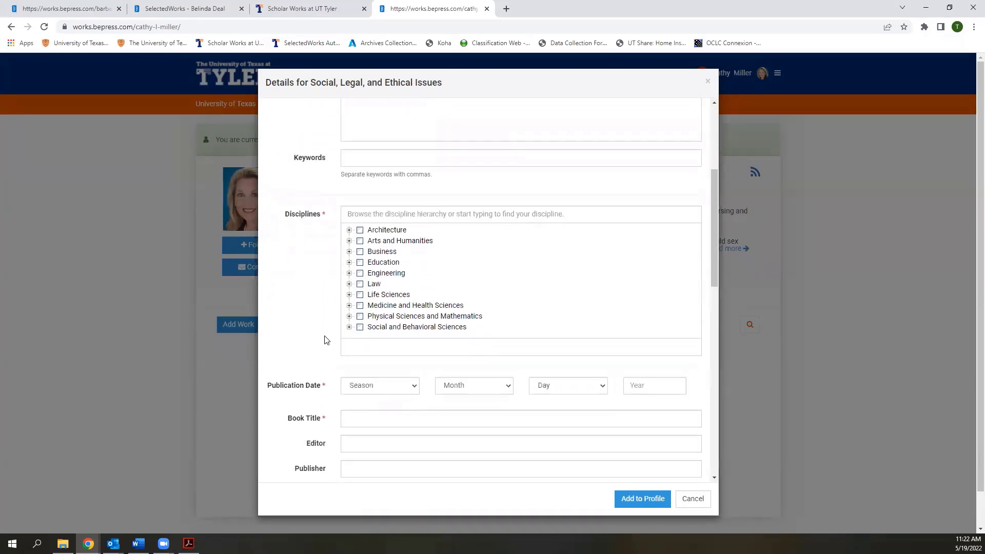
scroll(325, 340, down, 3)
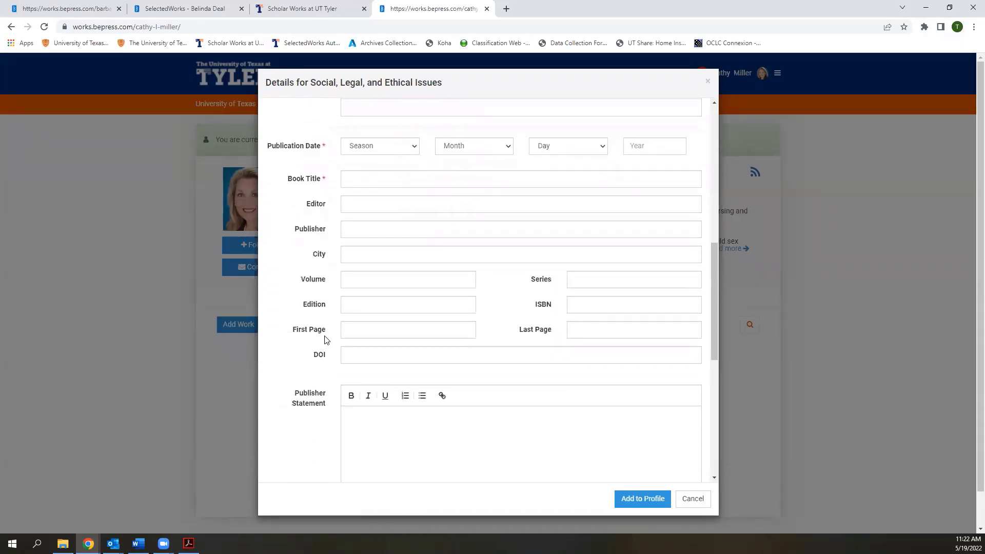
scroll(466, 314, up, 1)
drag(716, 273, 710, 134)
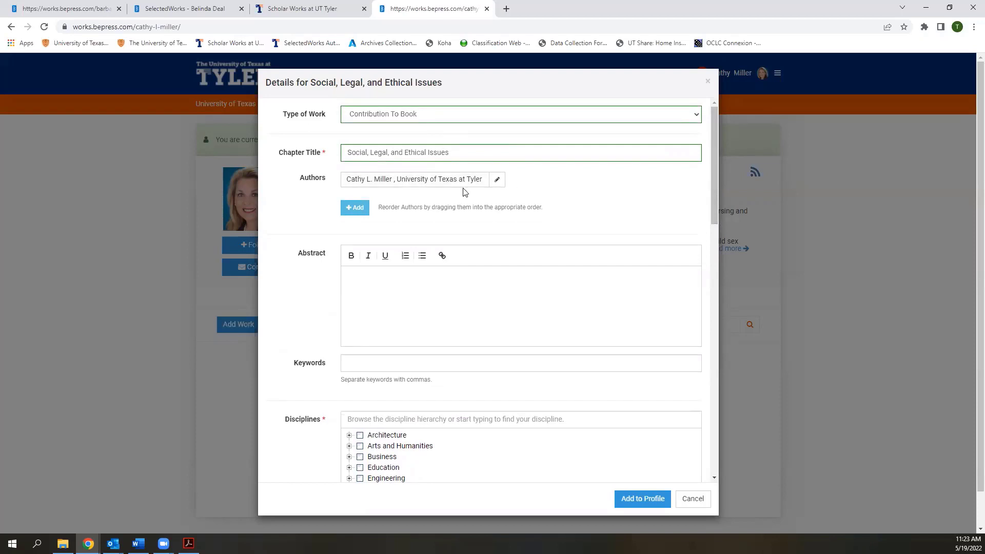
Add a test co-author affiliated with Aalborg Business College to the chapter
click(358, 208)
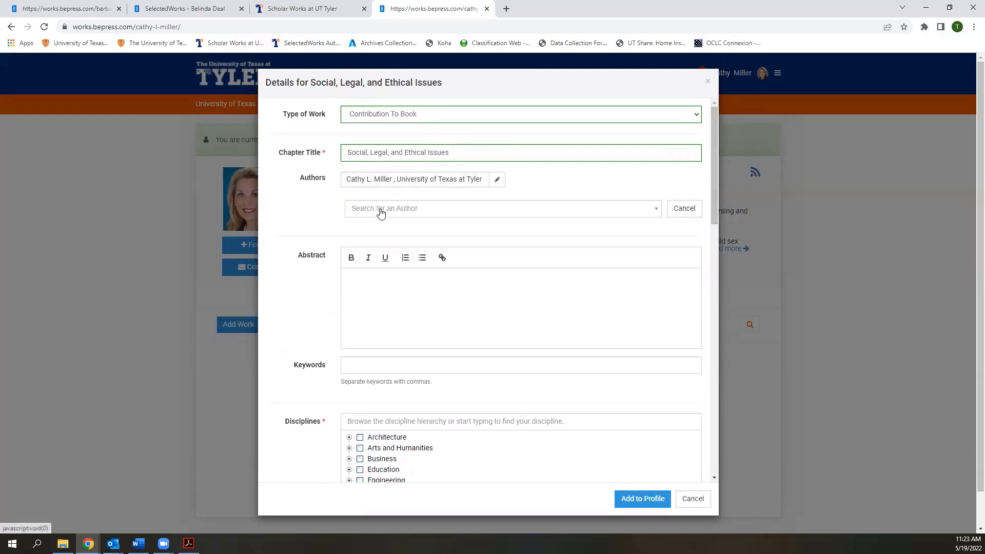
click(393, 211)
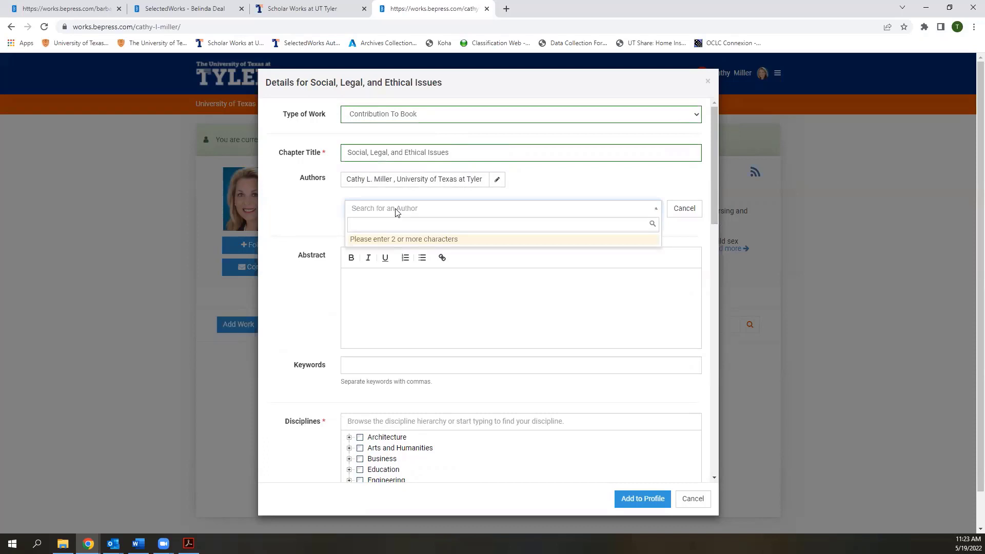
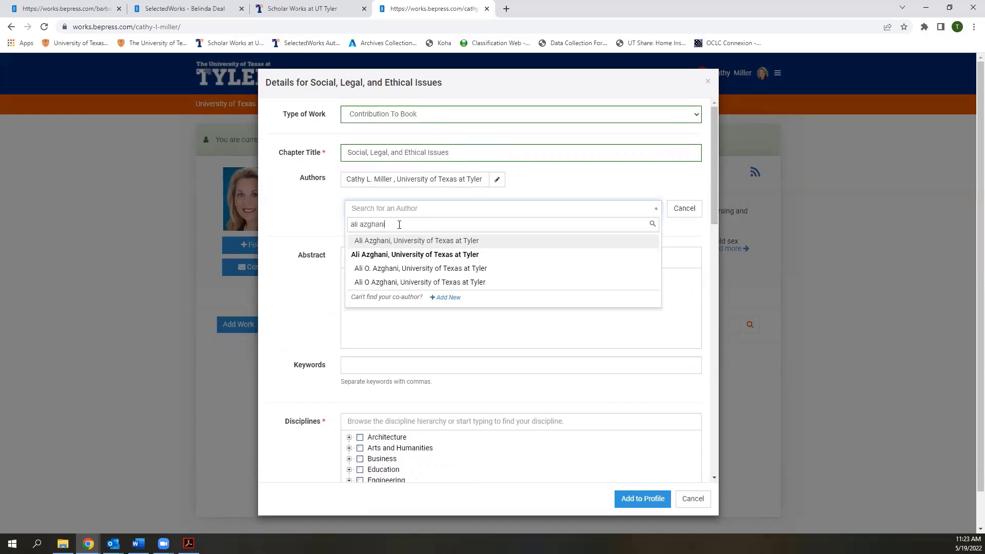
drag(400, 226, 351, 224)
text(besrkj g)
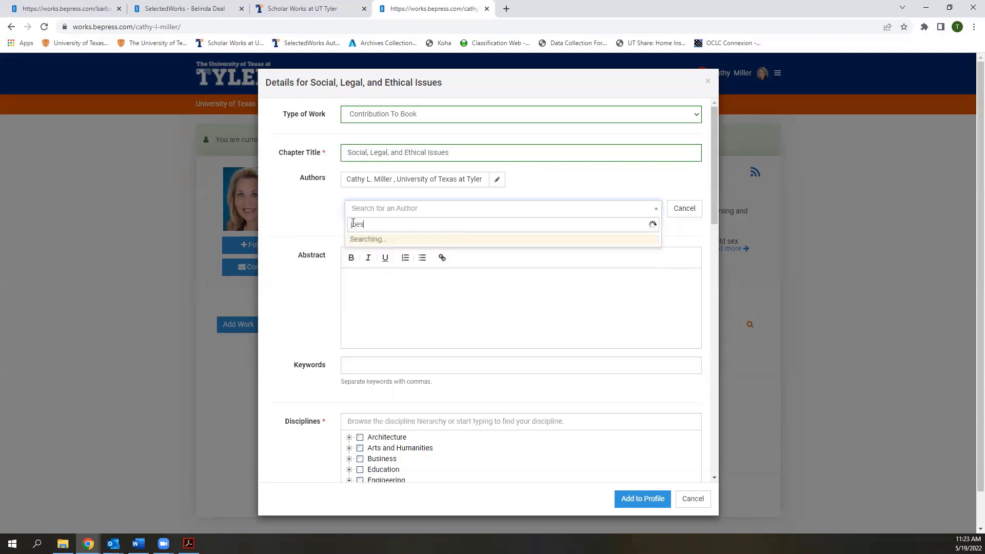
text(ahae)
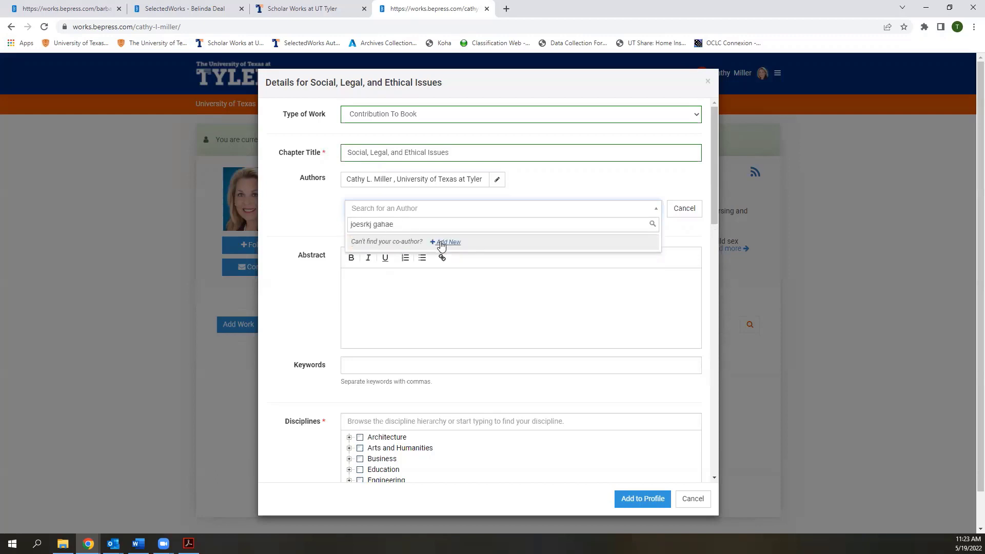
click(441, 243)
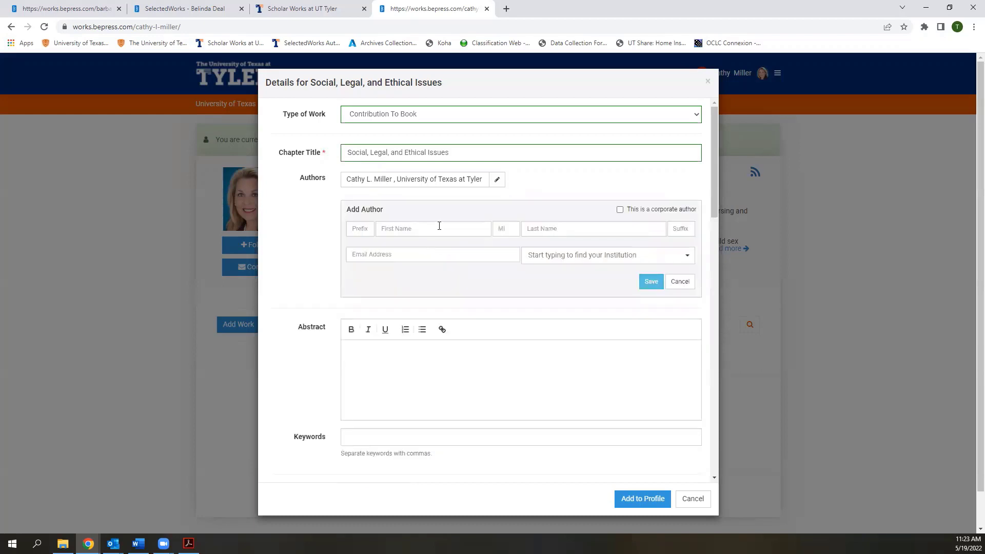
click(441, 227)
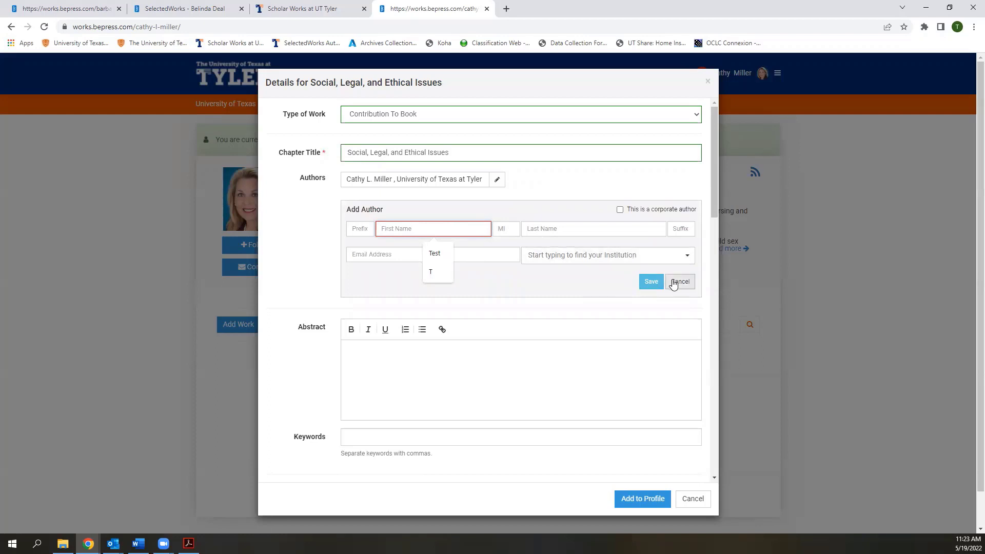
text(joagatg)
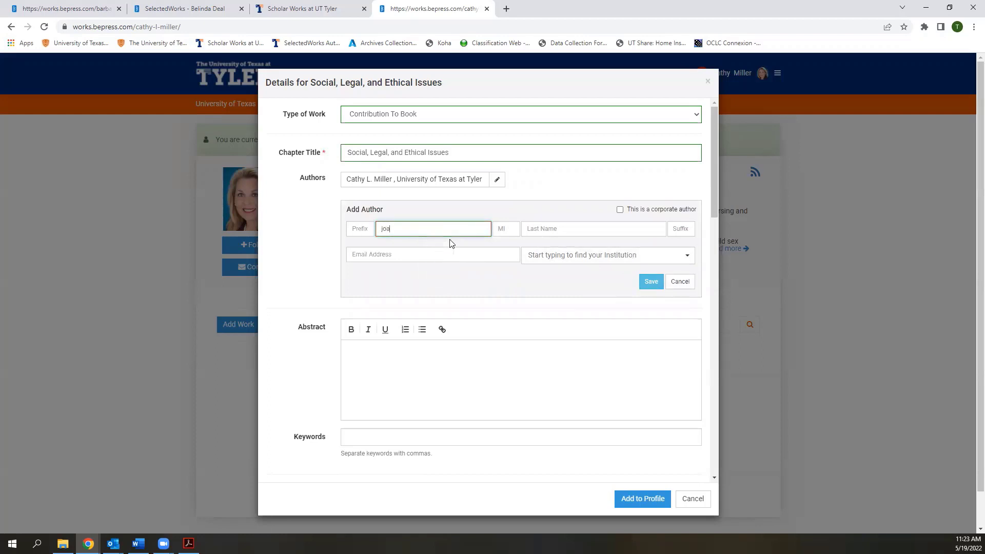
click(554, 229)
text(ertgag)
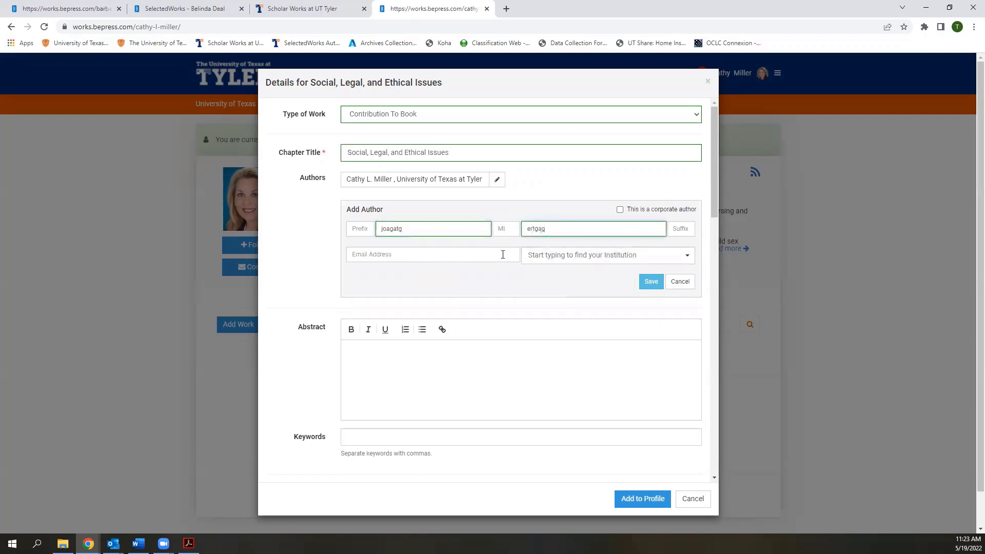
click(545, 255)
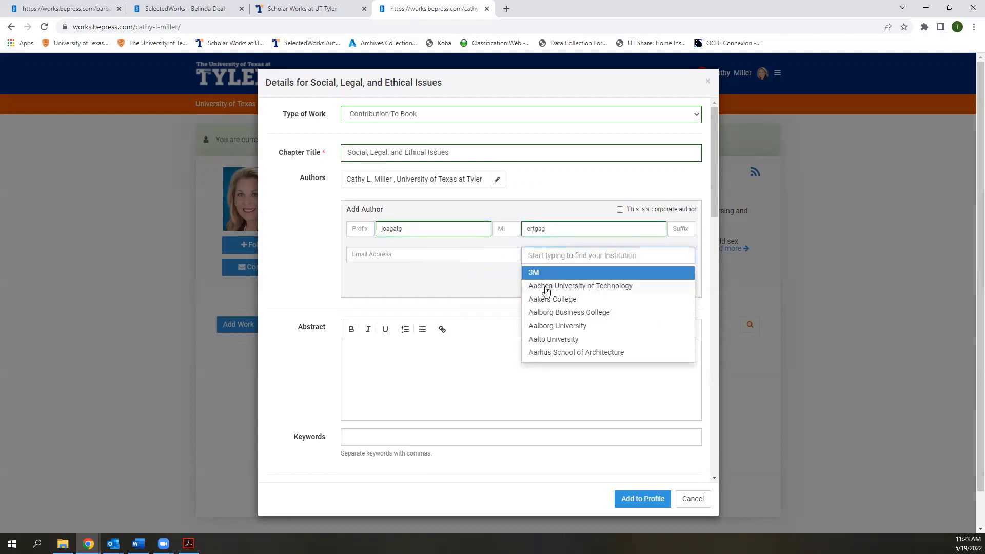
click(547, 313)
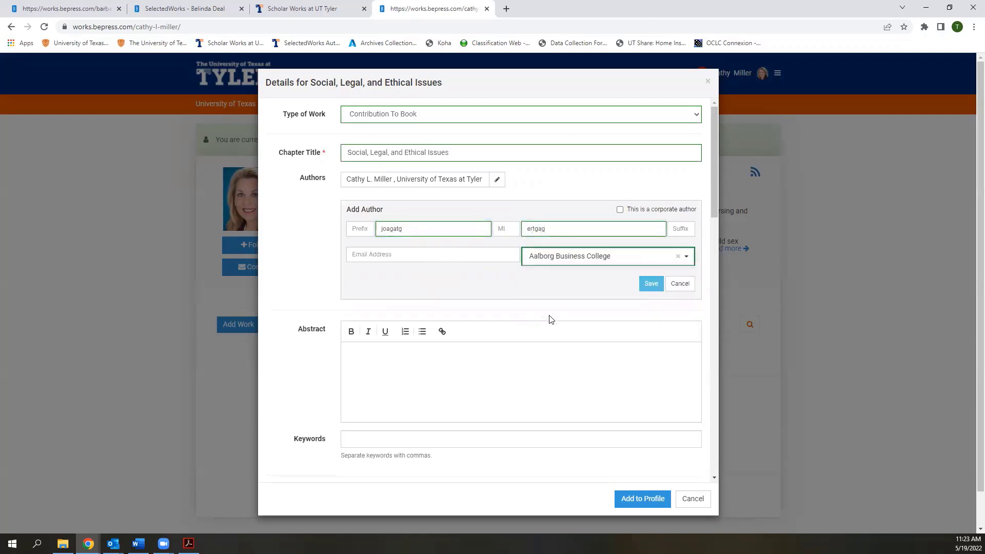
click(649, 286)
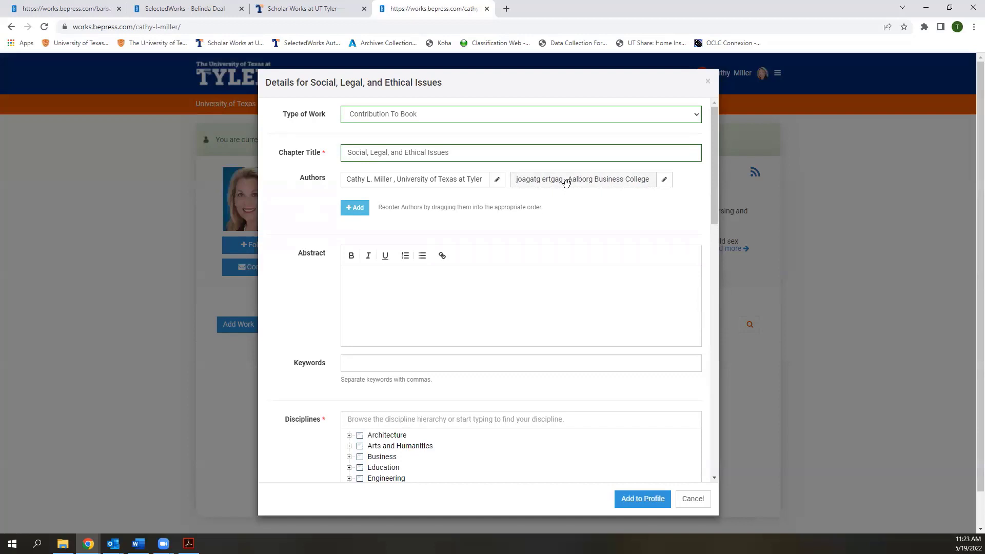
Remove the test co-author so the profile owner is the chapter's only author
drag(566, 181, 508, 184)
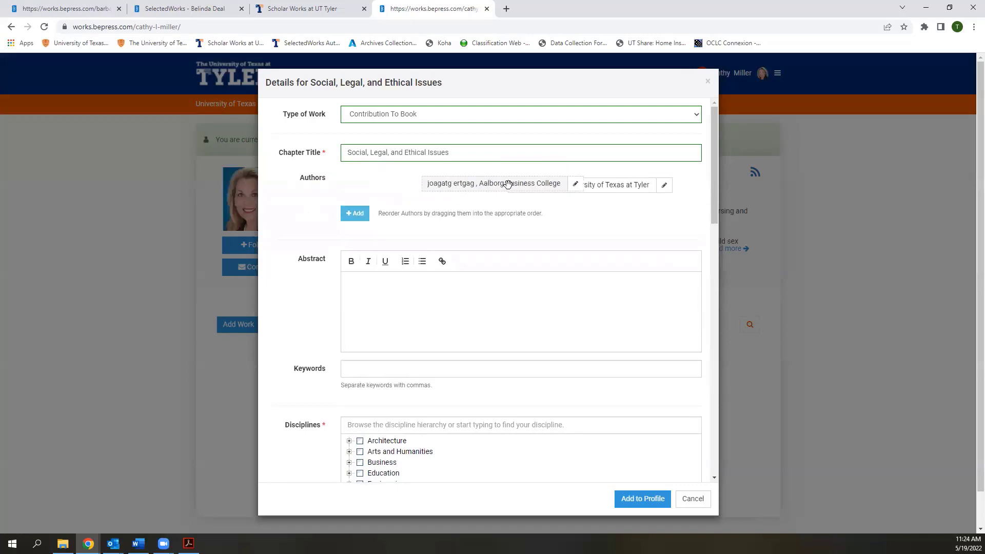
click(662, 184)
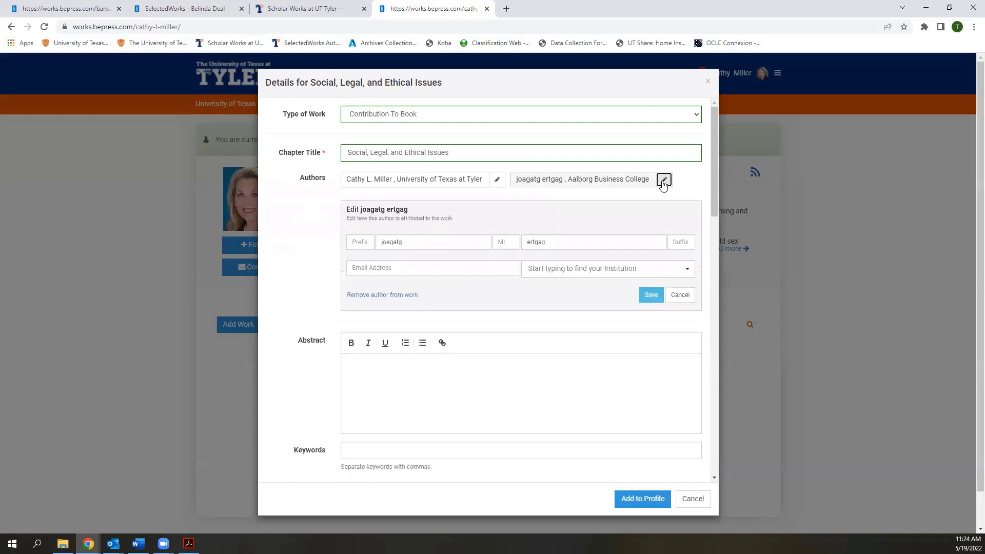
click(400, 296)
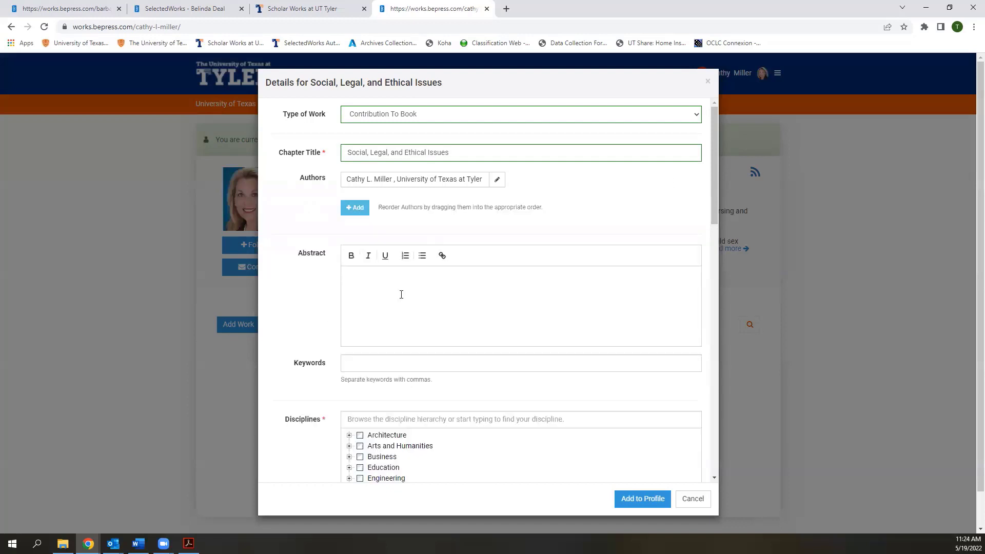
Search disciplines for 'Nur' and tick Nursing and Maternal, Child Health and Neonatal Nursing
click(409, 296)
scroll(413, 283, down, 2)
click(448, 316)
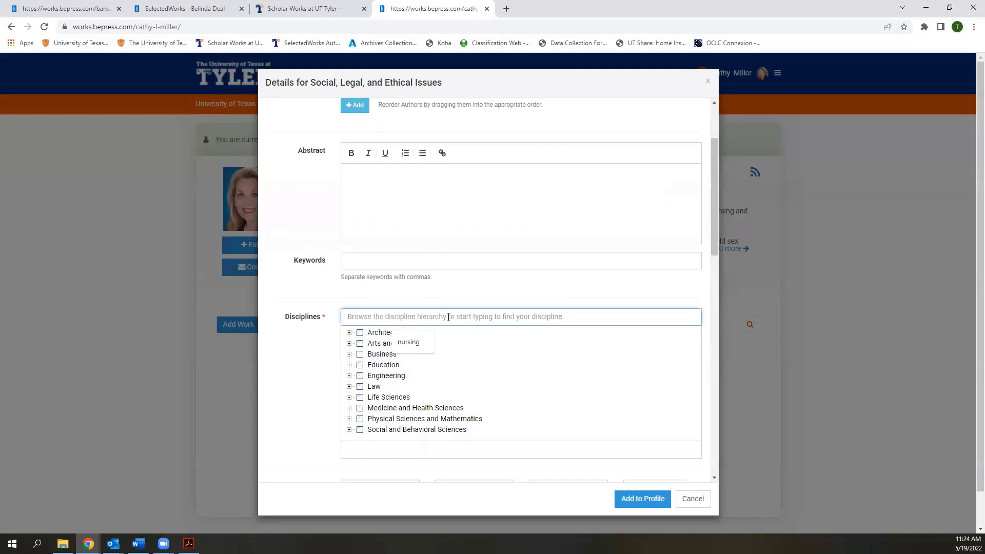
text(Nu)
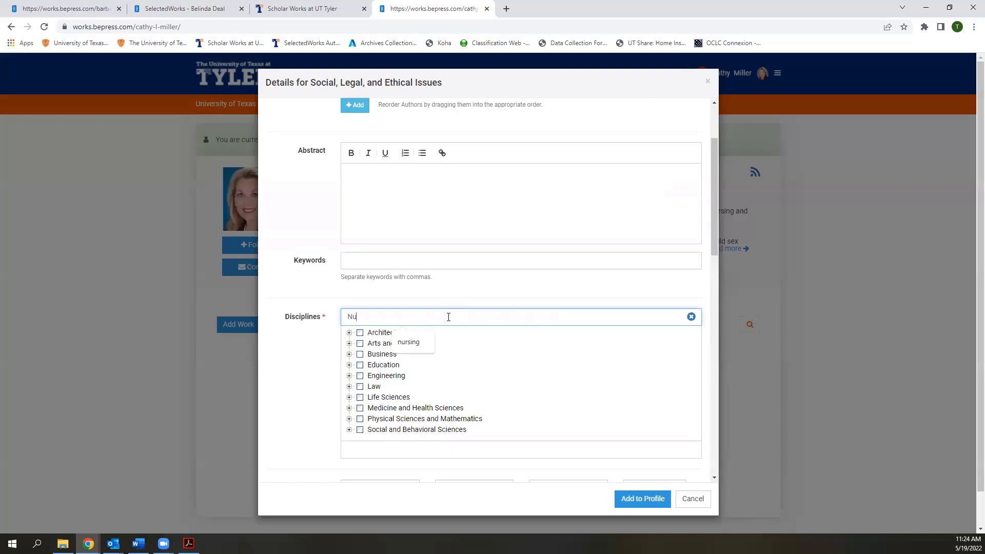
text(r)
click(368, 345)
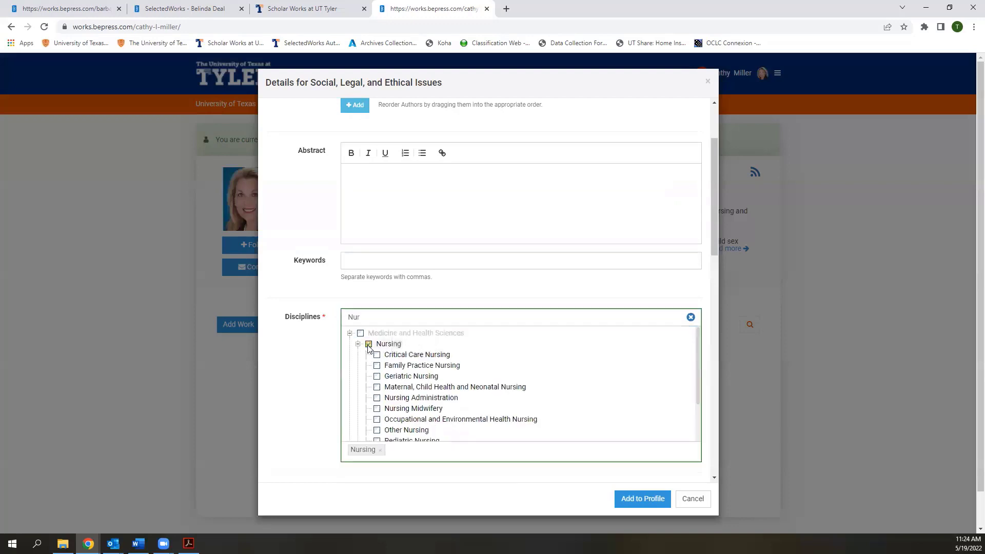
scroll(308, 430, down, 1)
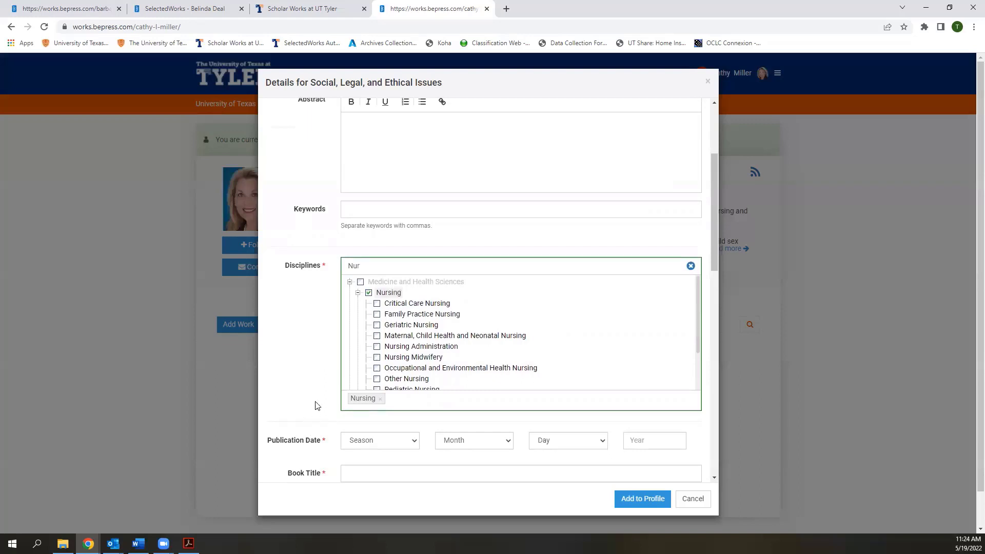
click(377, 336)
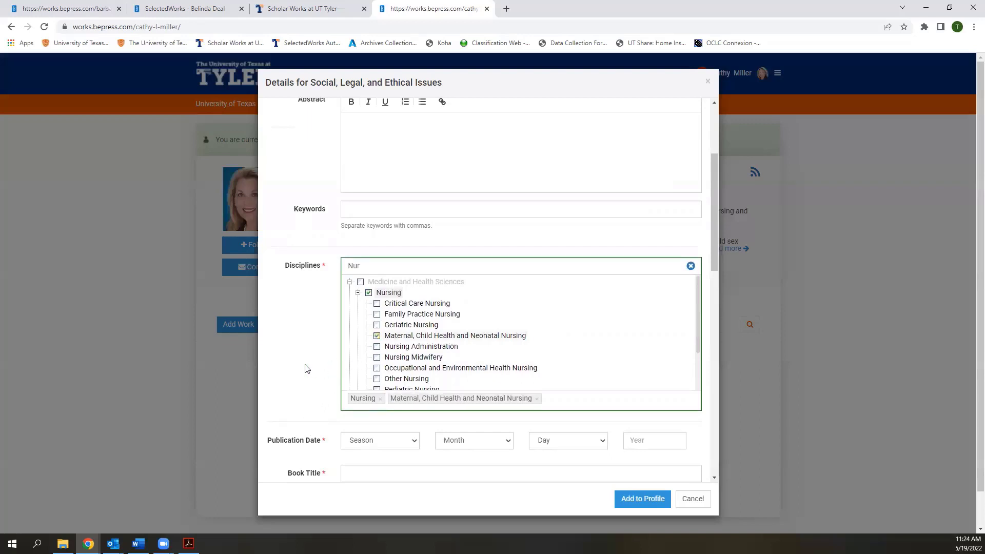
scroll(314, 373, down, 1)
click(650, 392)
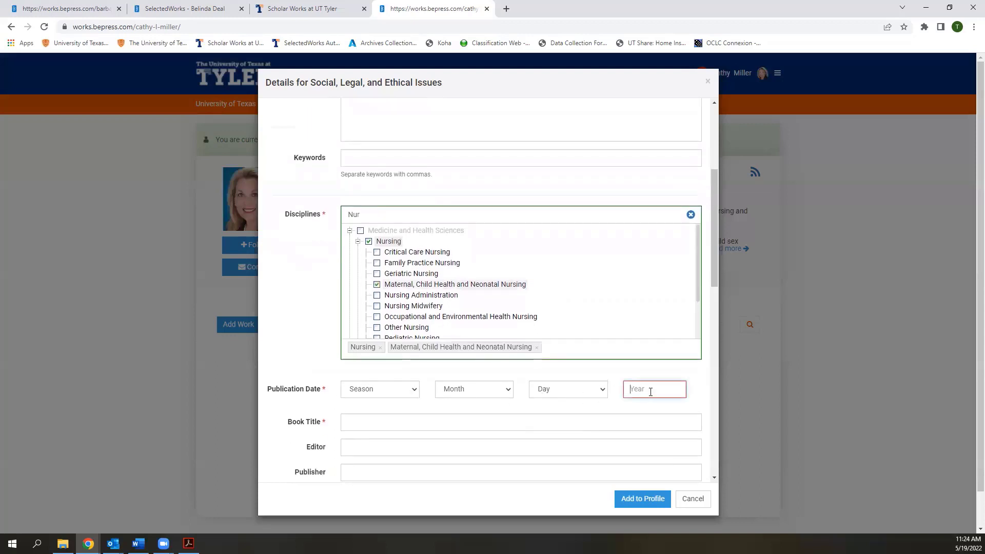
Enter 2022 as the chapter's year, leaving the month unset
text(2022)
click(395, 391)
click(395, 391)
click(467, 390)
click(466, 390)
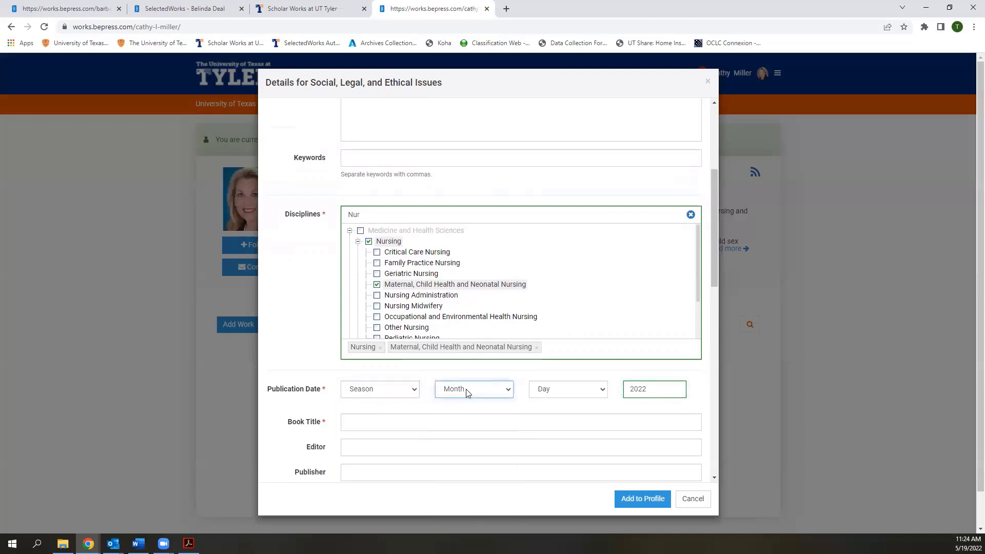
click(669, 389)
Paste the book title 'Foundations of Maternal-Newborn and Women's Health Nursing' from the PDF, removing the edition note
scroll(646, 387, down, 1)
click(617, 372)
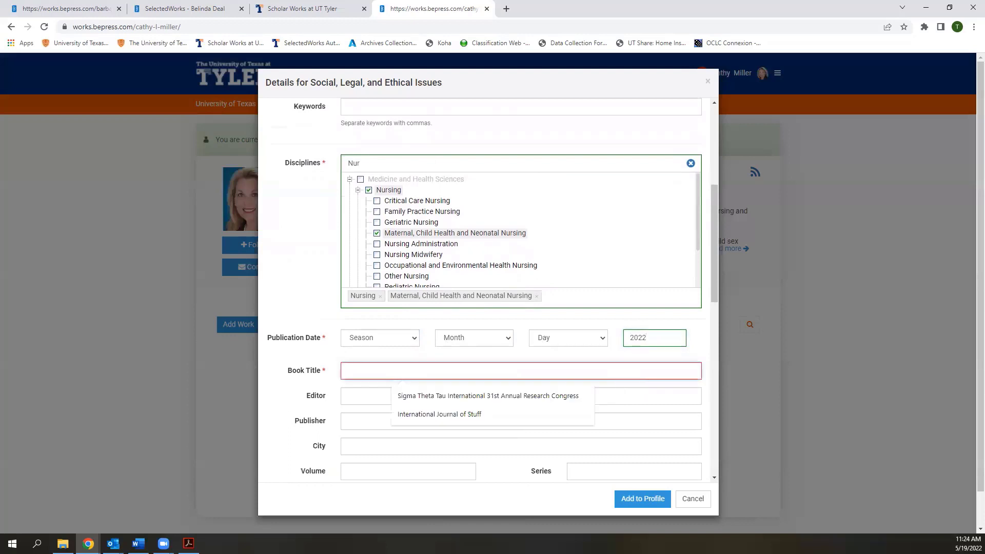
click(314, 388)
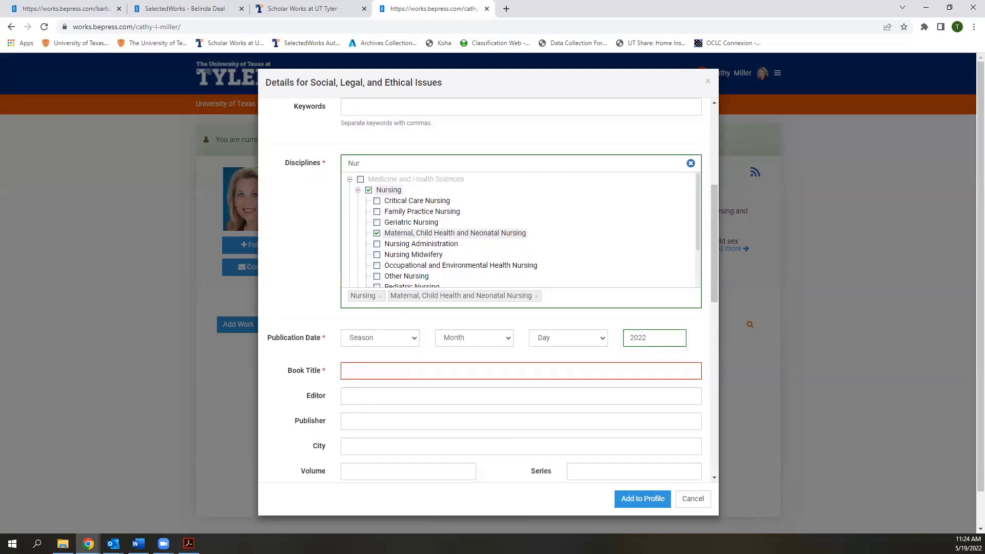
key(alt+Tab)
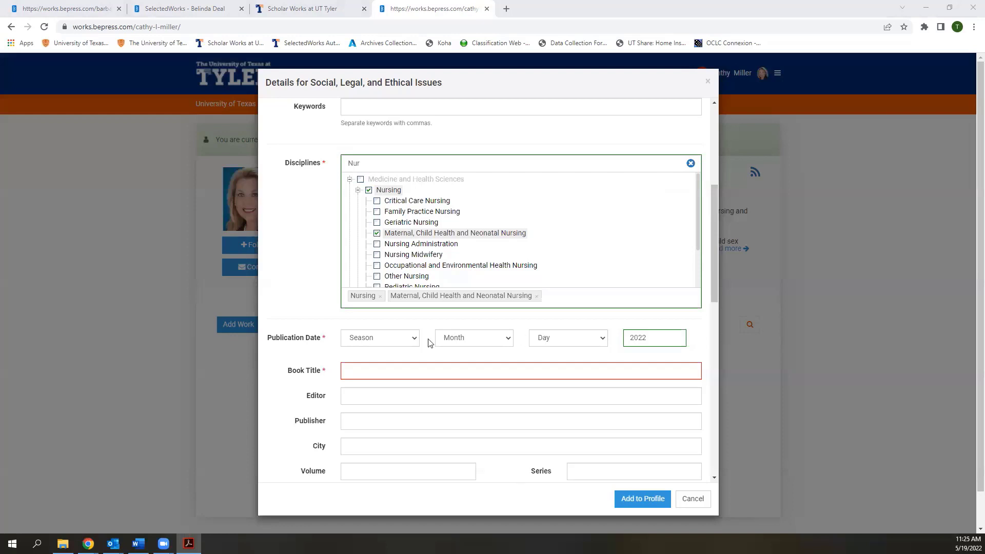
click(424, 369)
text(Foundations of Maternal-Newborn and Women’s Health Nursing 8th ed)
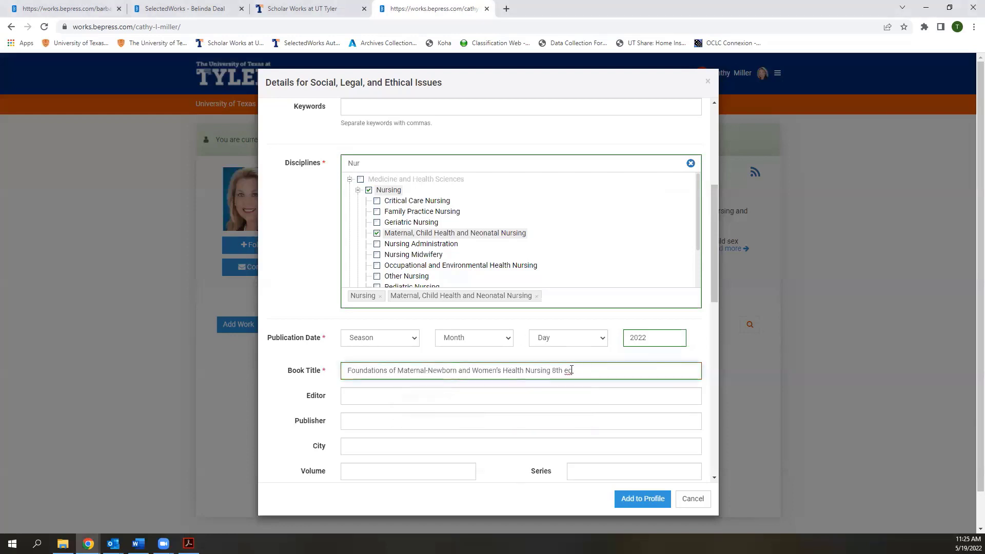
drag(573, 370, 550, 370)
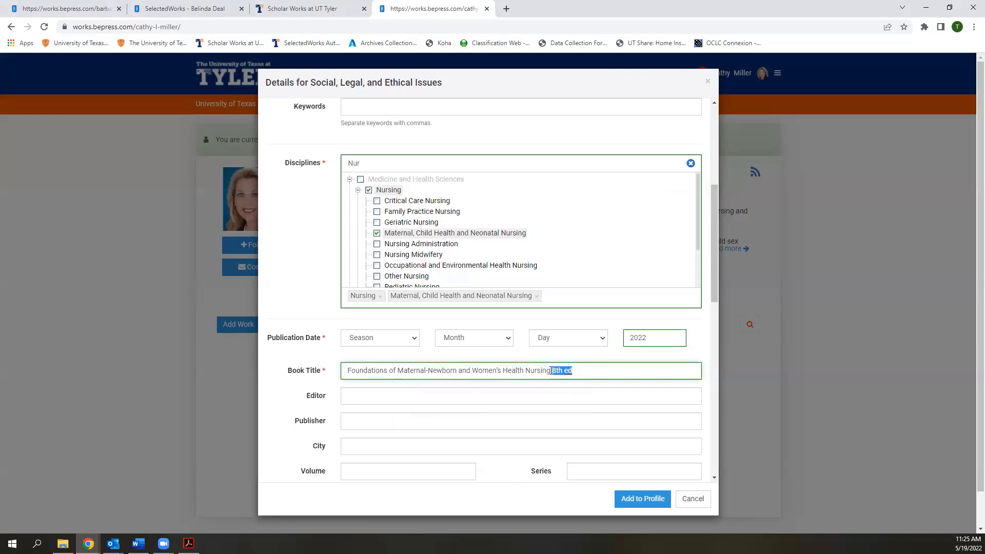
key(BackSpace)
Paste the book's editors from the PDF into the Editor field
click(469, 396)
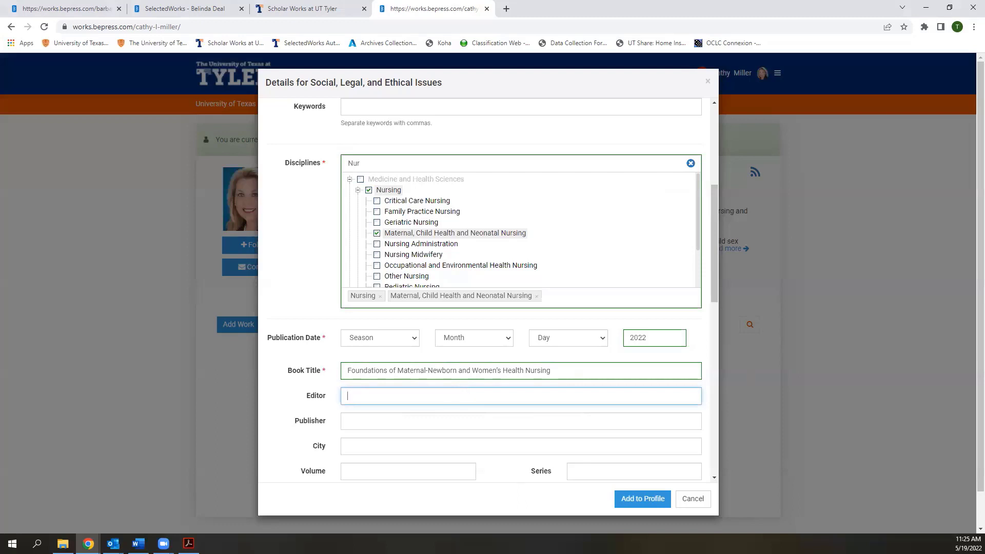
key(alt+Tab)
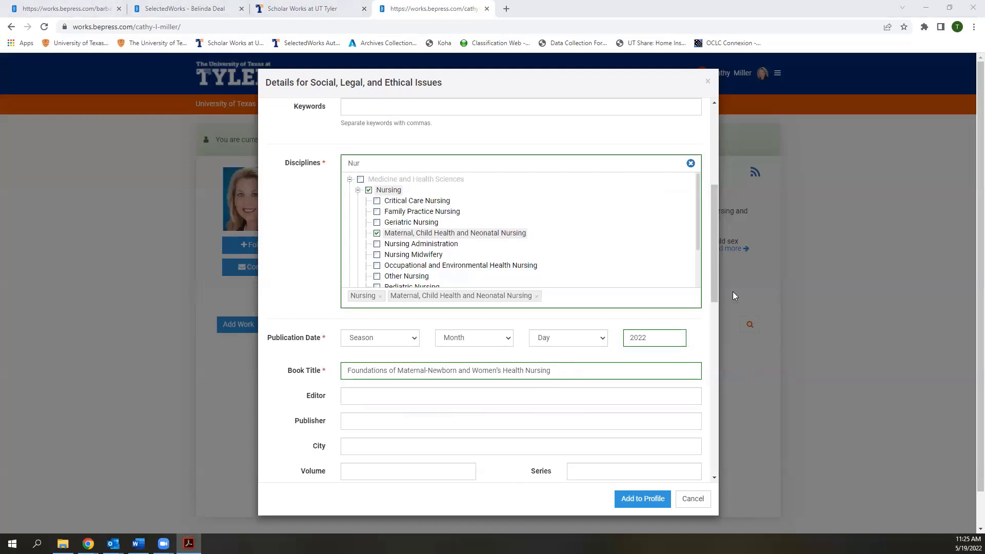
click(443, 392)
text(K. Holub, L. Callister, & R. Pace-Jones)
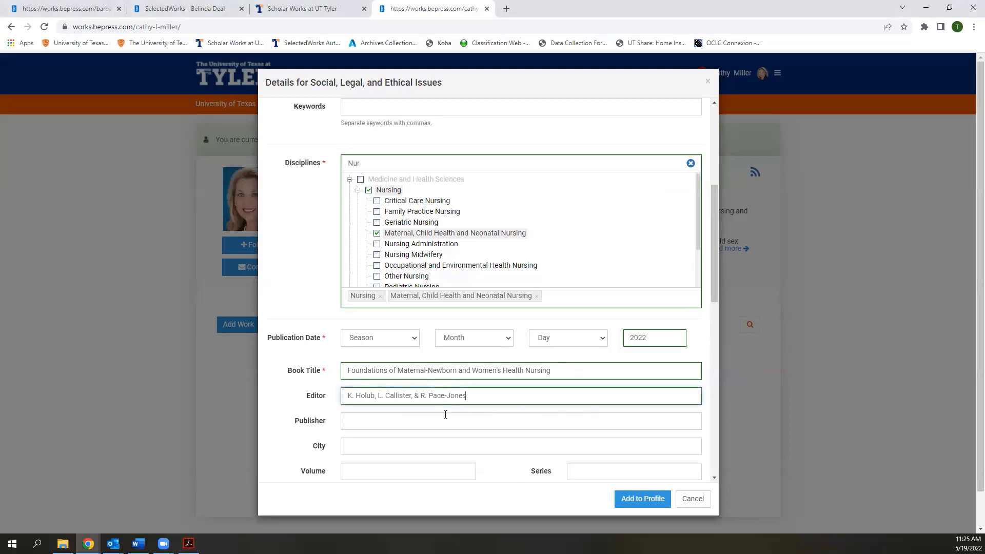
Set publisher to Elsevier and city to St. Louis, MO
click(447, 423)
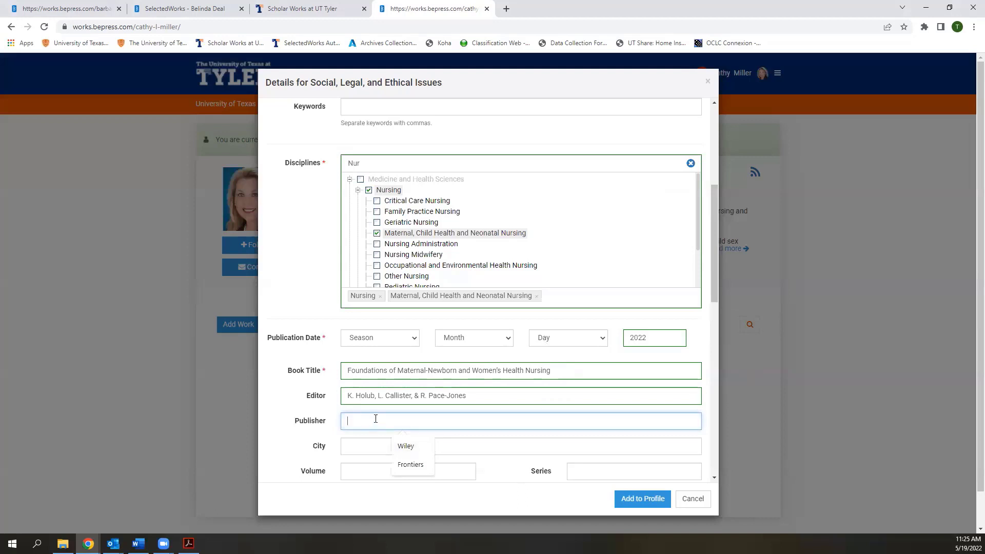
text(S)
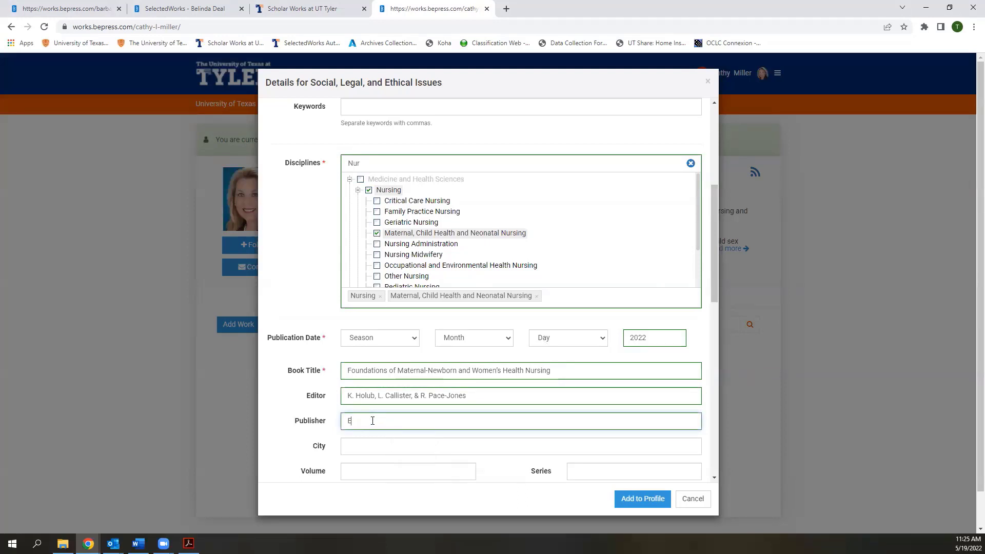
text(lsevier)
click(367, 448)
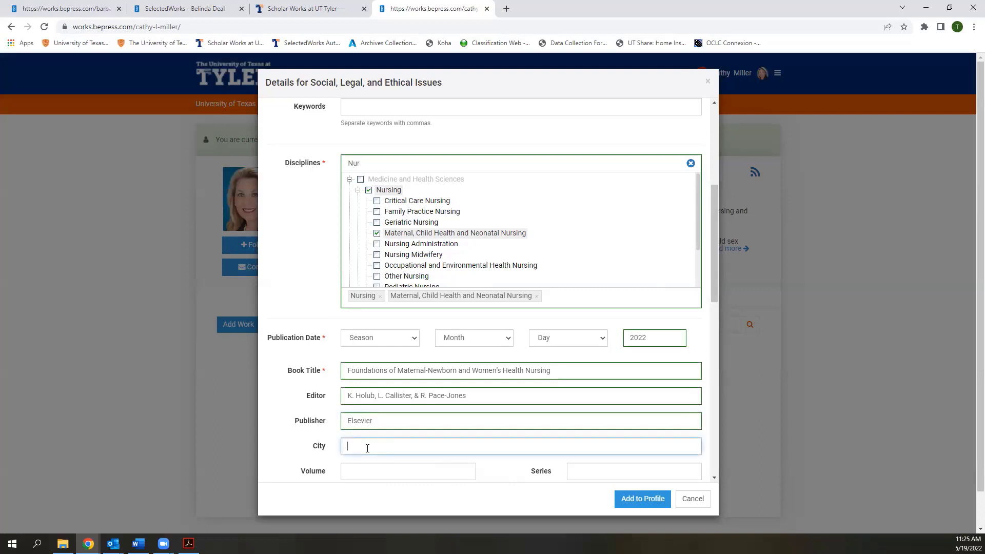
text(St. L)
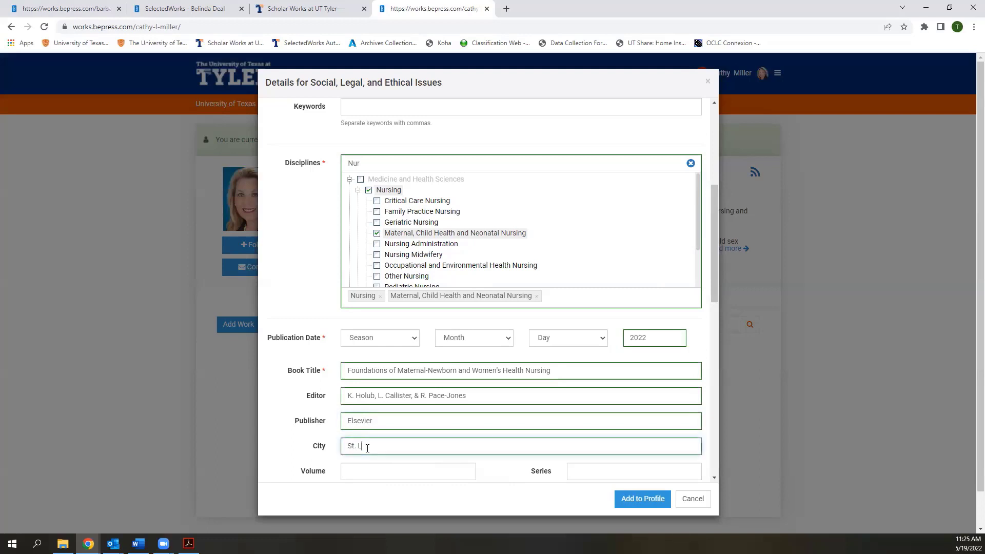
text(ouis, MO)
Enter 8th as the book's edition
scroll(403, 440, down, 1)
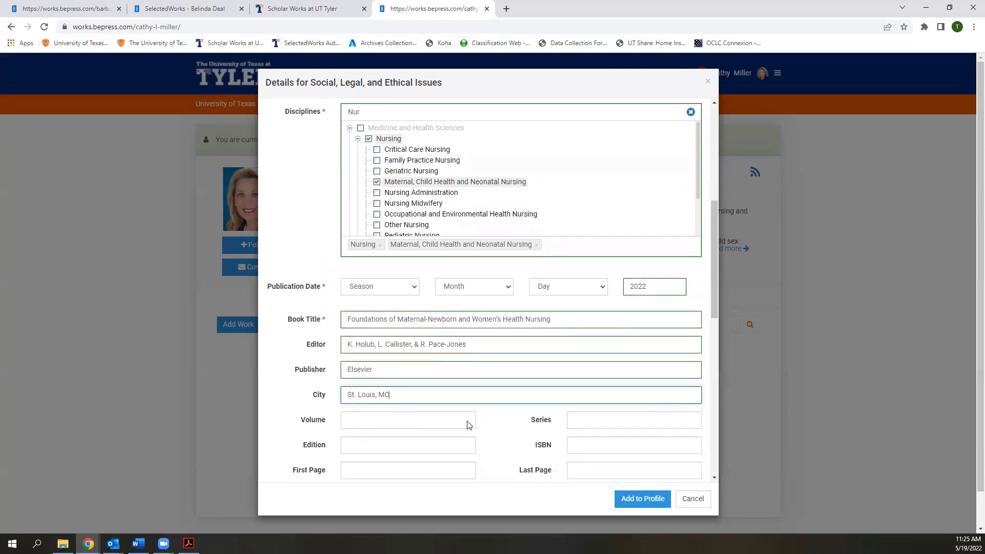
scroll(448, 422, down, 1)
click(455, 394)
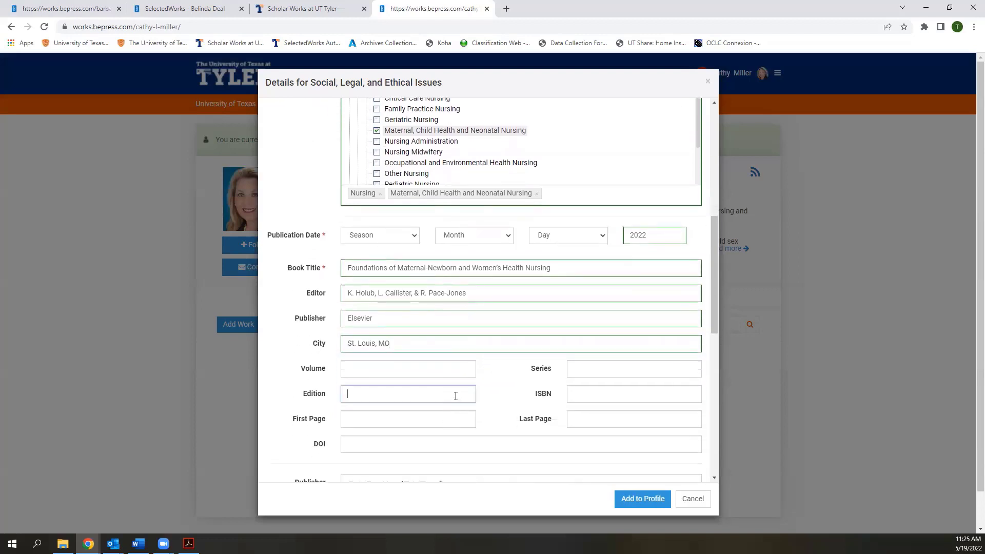
text(8th)
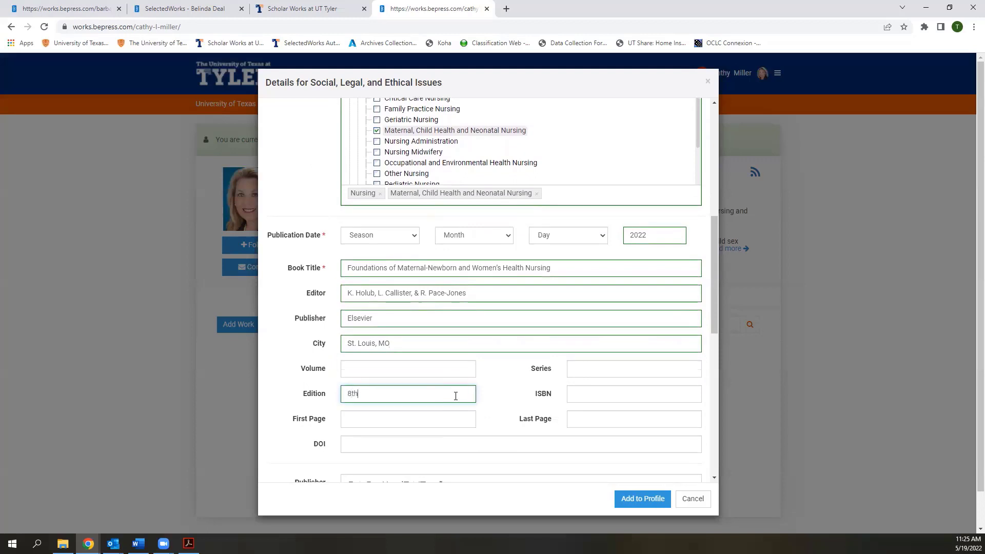
click(521, 405)
scroll(520, 403, down, 1)
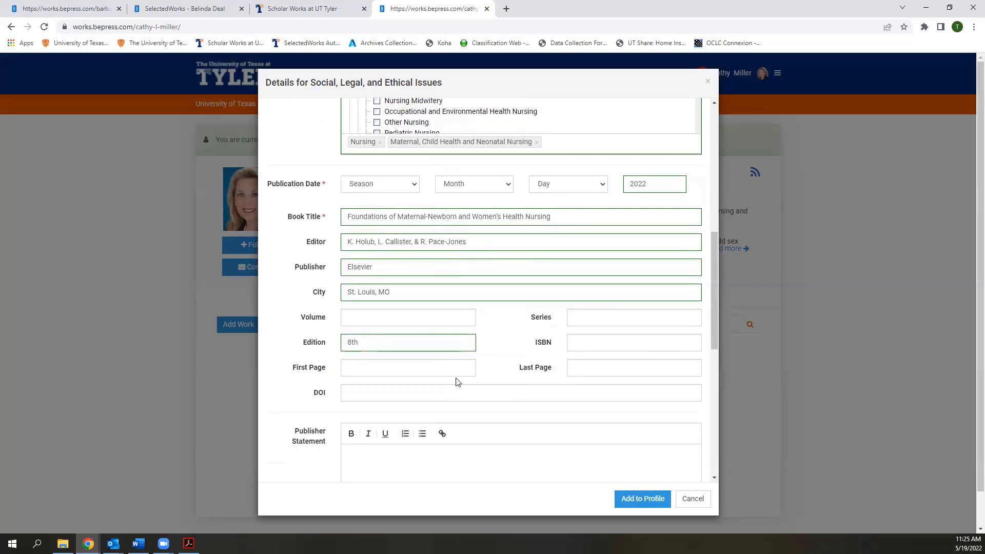
scroll(457, 382, down, 1)
scroll(458, 382, up, 2)
scroll(457, 382, up, 7)
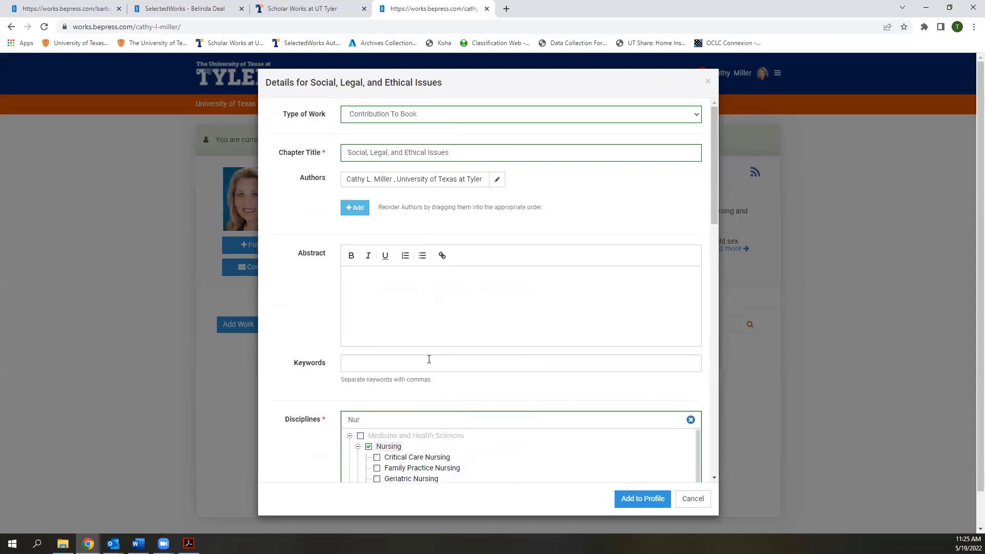
Write a short abstract noting the chapter is in press
click(403, 281)
text(This chapte)
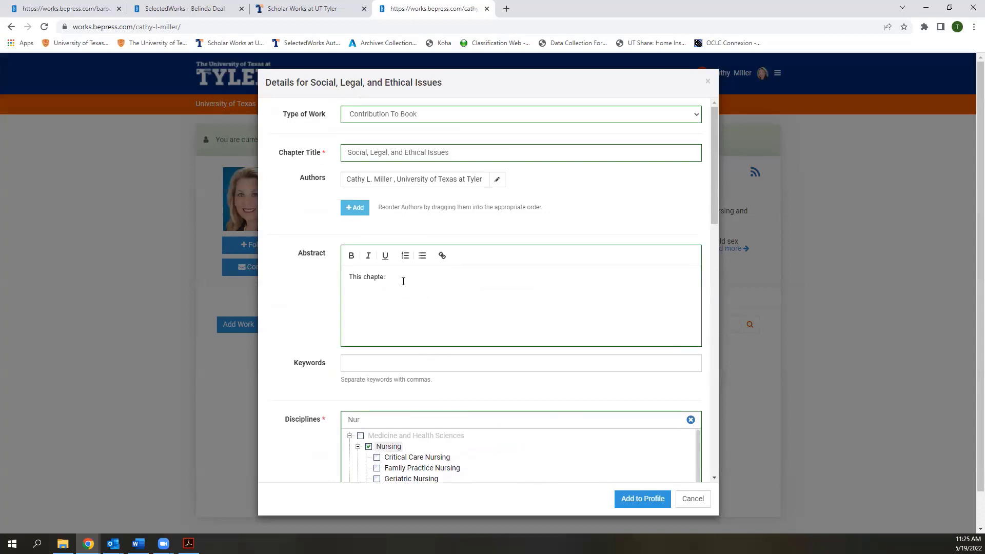
text(r is imp)
text(re)
text(ress)
scroll(403, 281, down, 1)
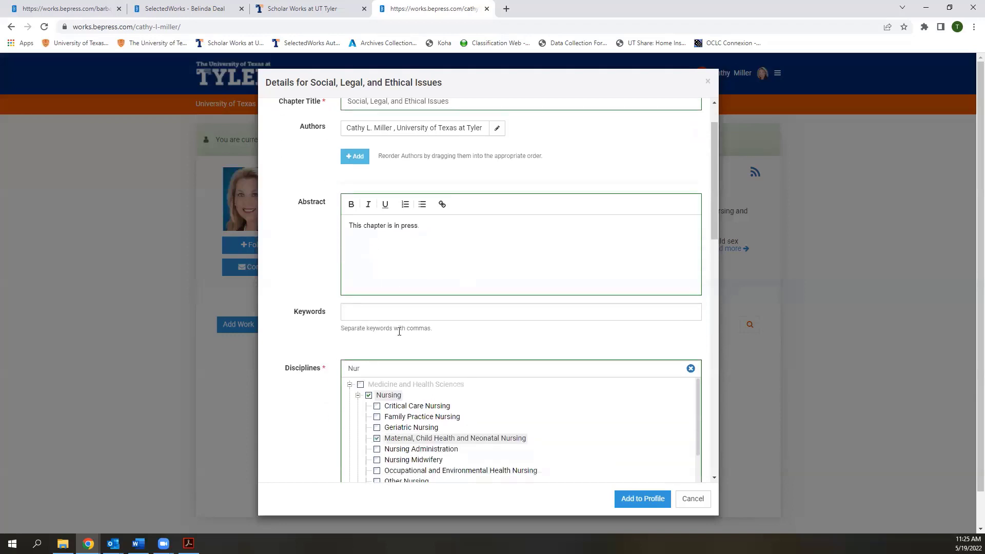
Add the keywords maternal health, women's health and nursing
click(423, 315)
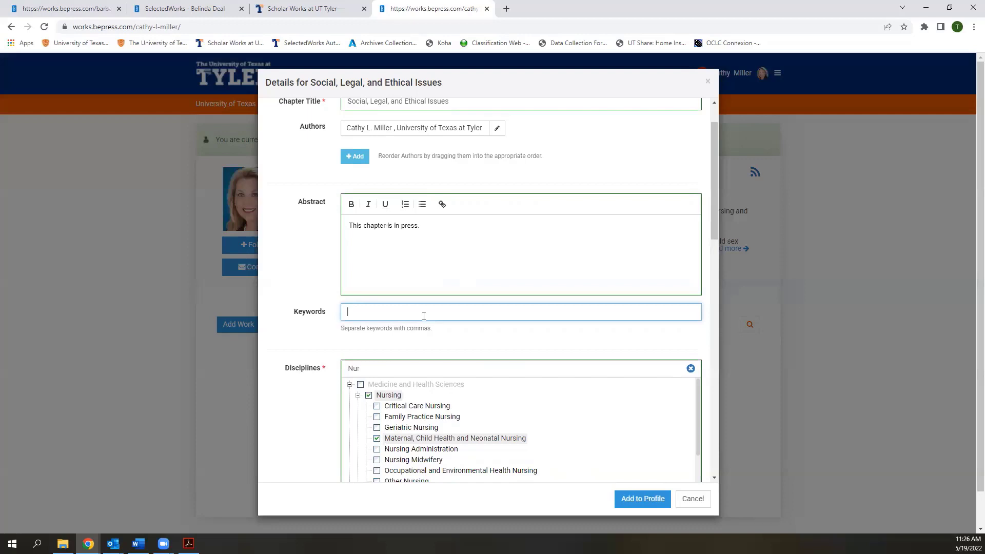
text(maternal health,women's h)
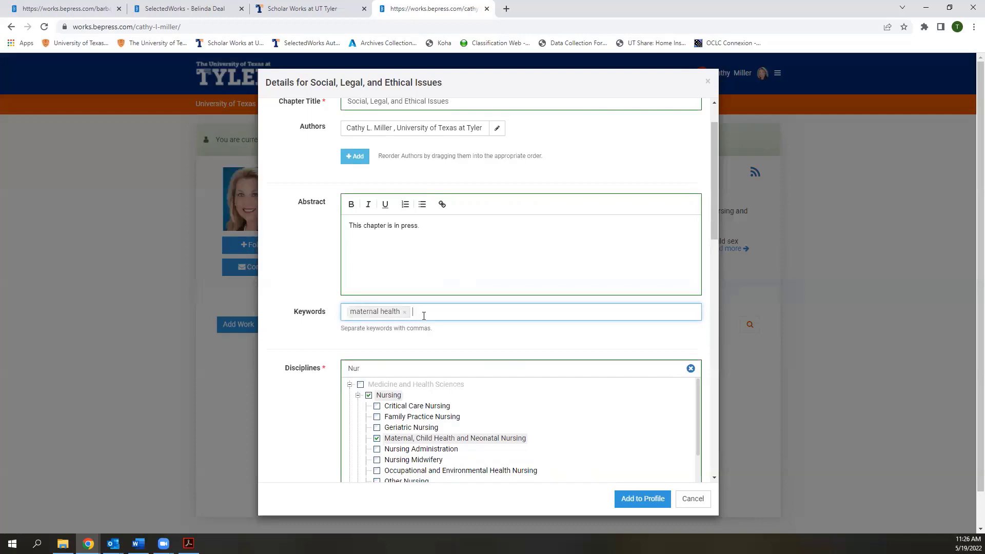
text(ealth,nursing,)
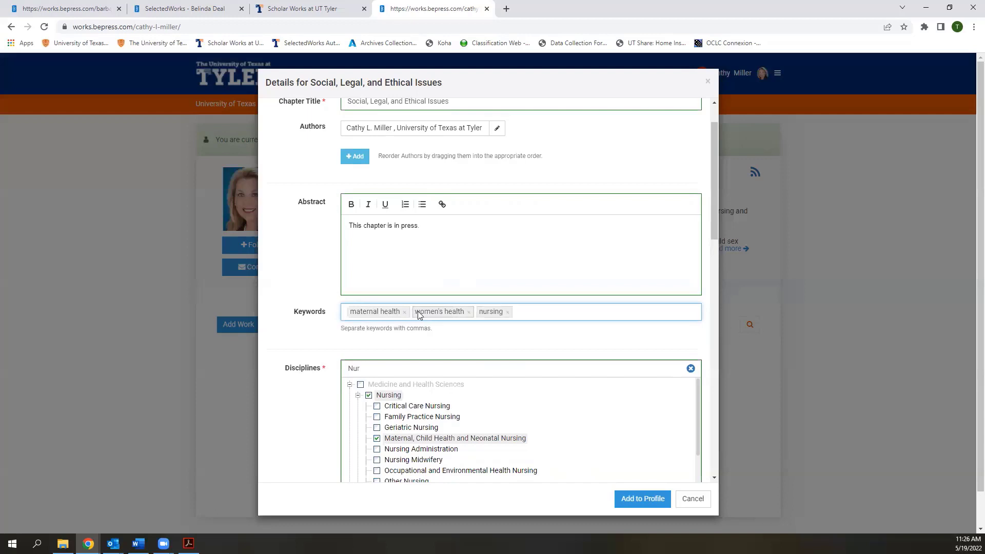
scroll(333, 337, down, 5)
scroll(333, 337, down, 6)
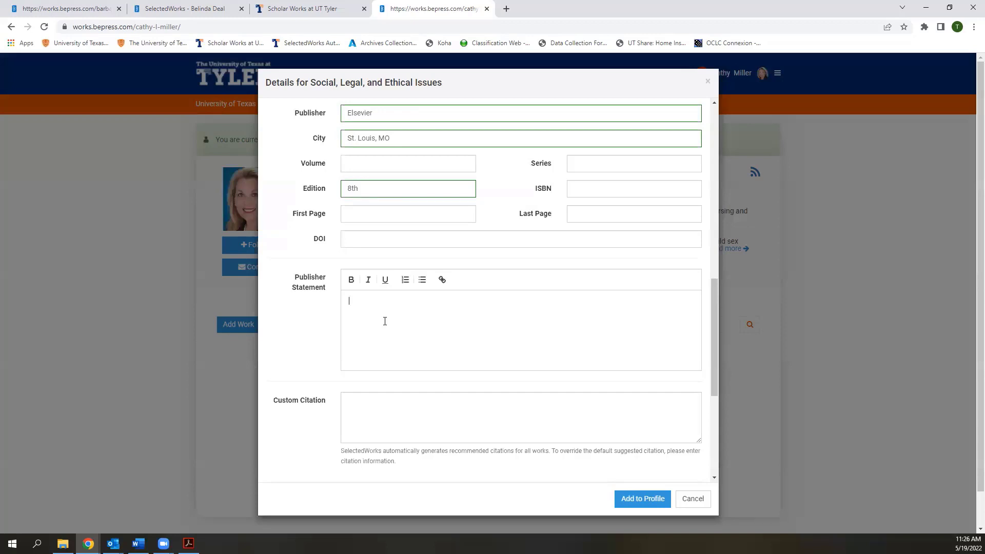
scroll(384, 321, down, 2)
click(384, 321)
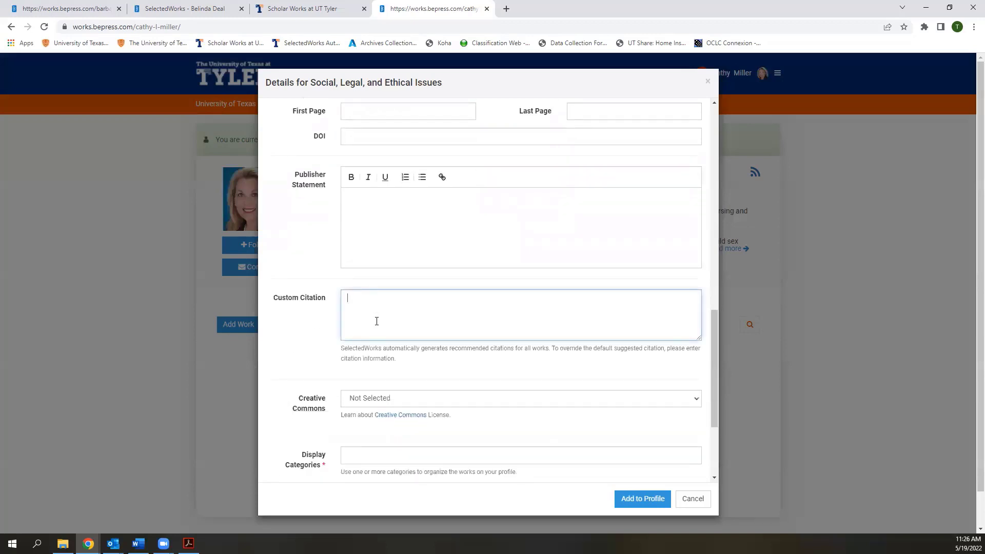
scroll(314, 332, down, 1)
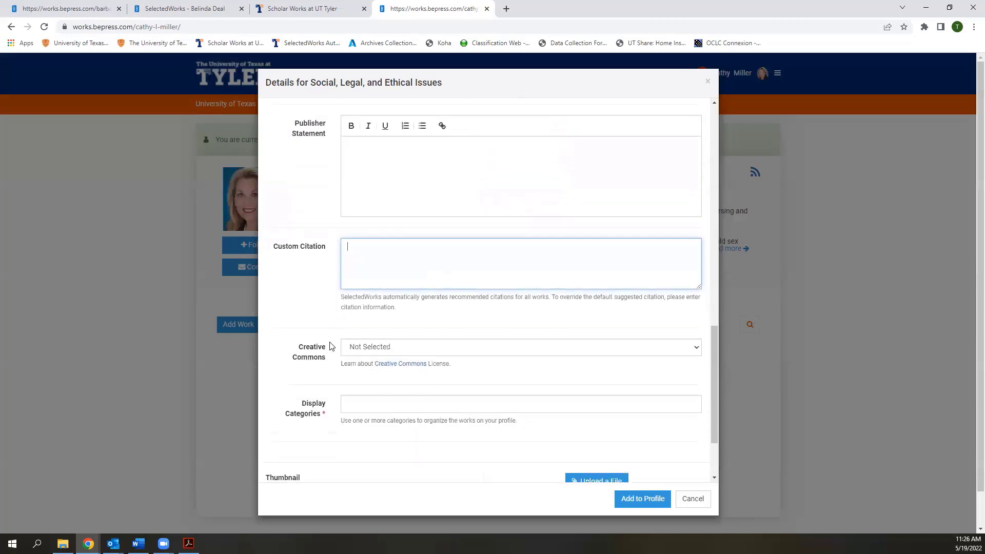
click(377, 349)
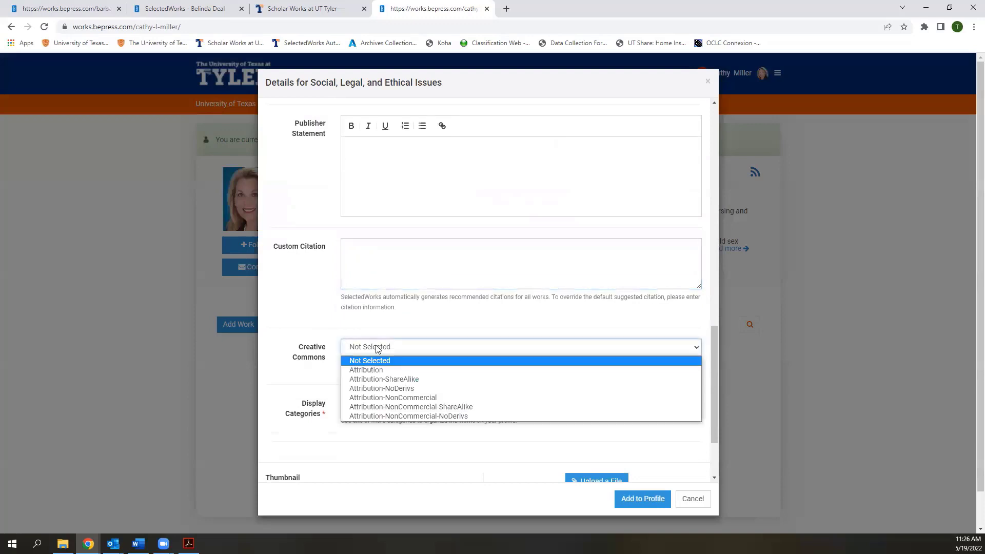
click(275, 353)
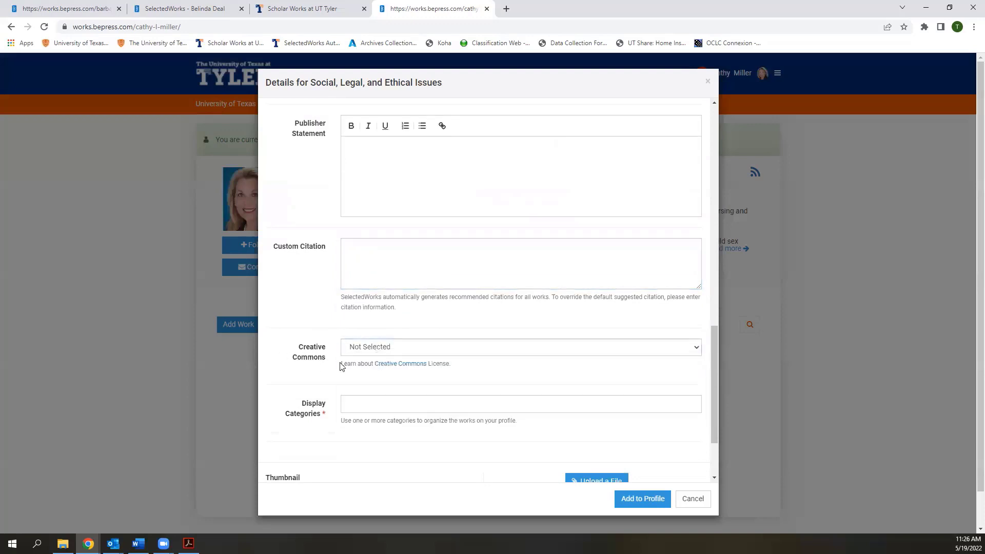
scroll(387, 418, down, 1)
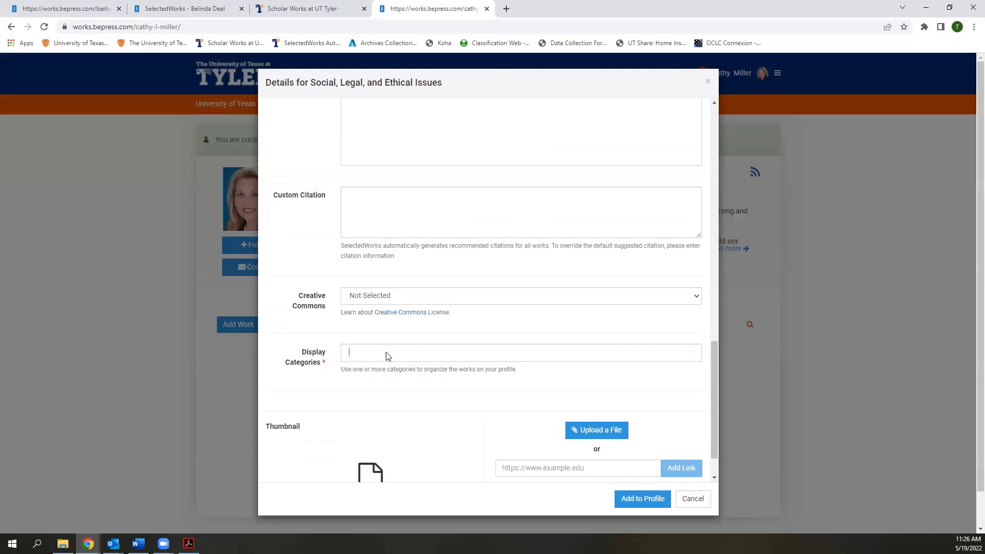
Choose Research Works as the chapter's display category
text(Research Wo)
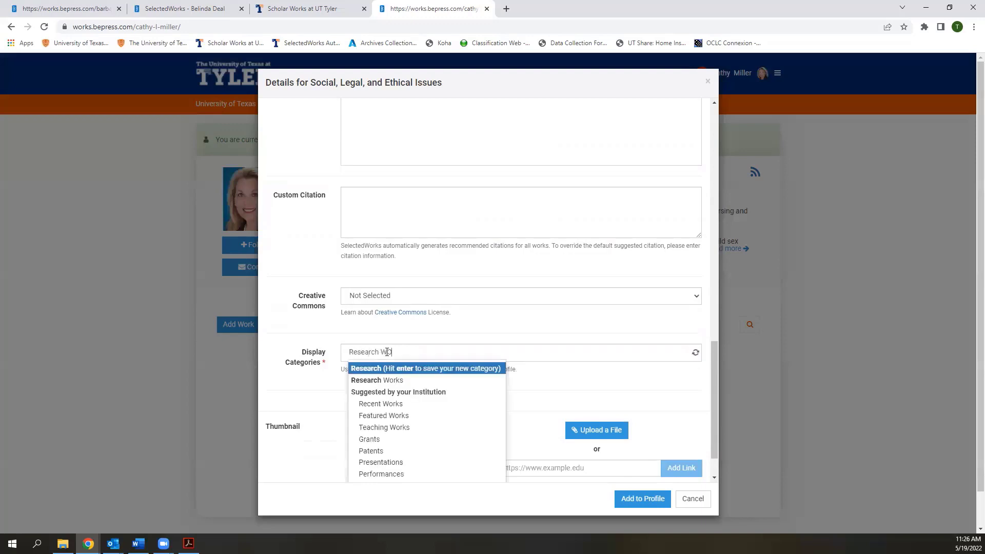
text(rks)
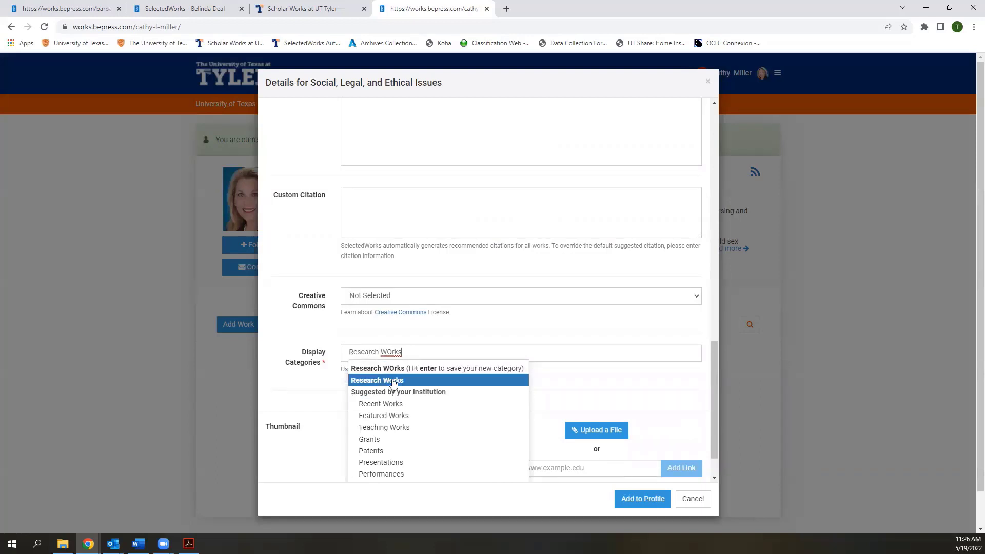
click(393, 382)
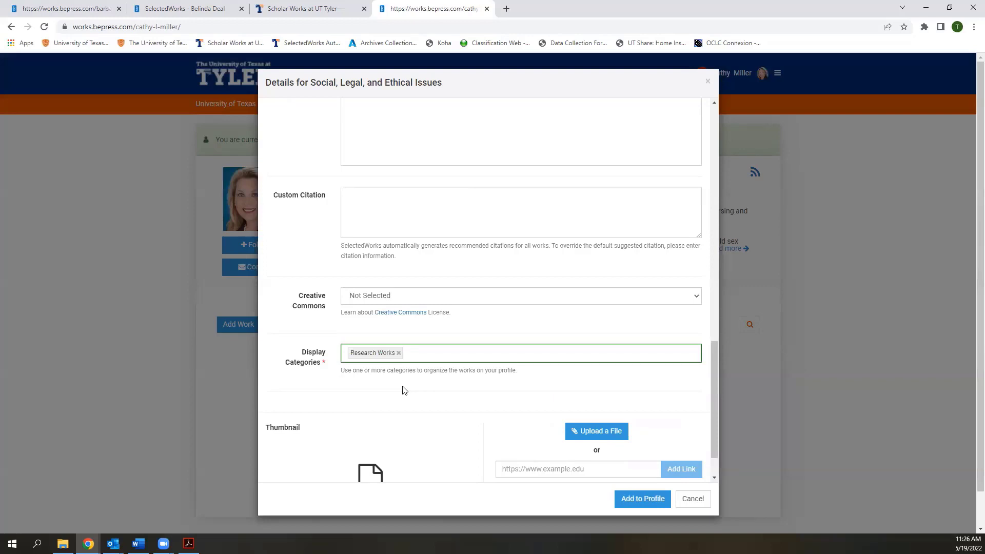
scroll(417, 401, down, 1)
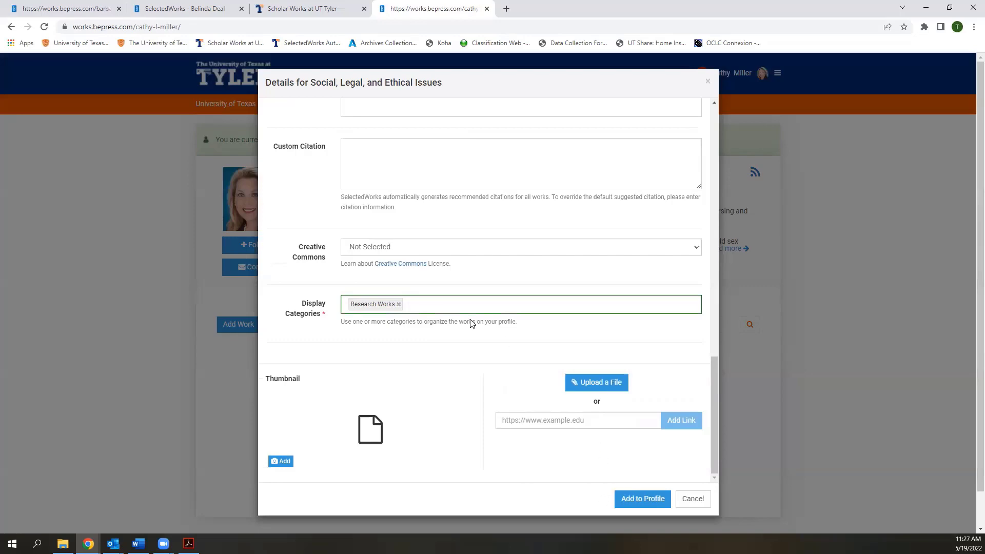
Add the chapter to the profile and look at the Add Work options
click(634, 504)
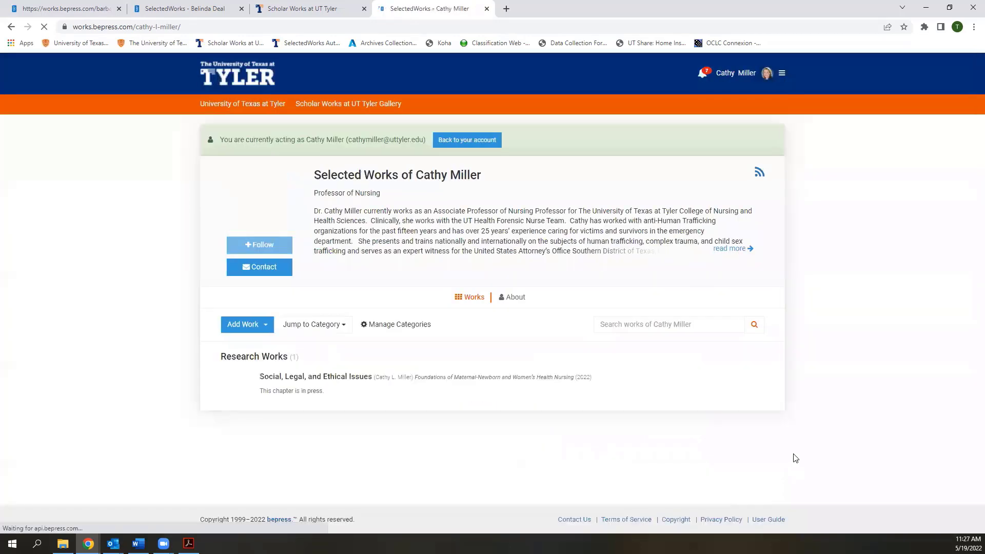
mouse_move(336, 392)
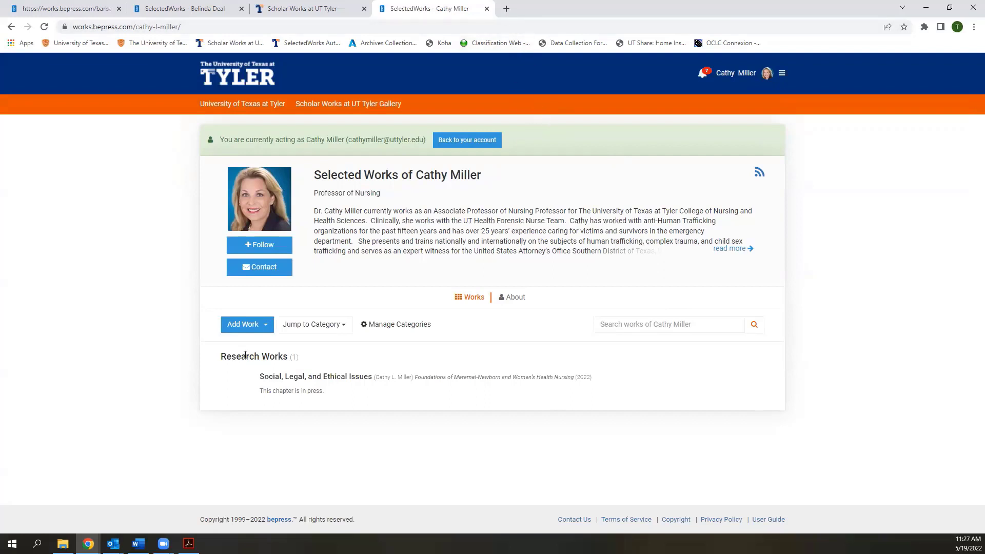
click(255, 327)
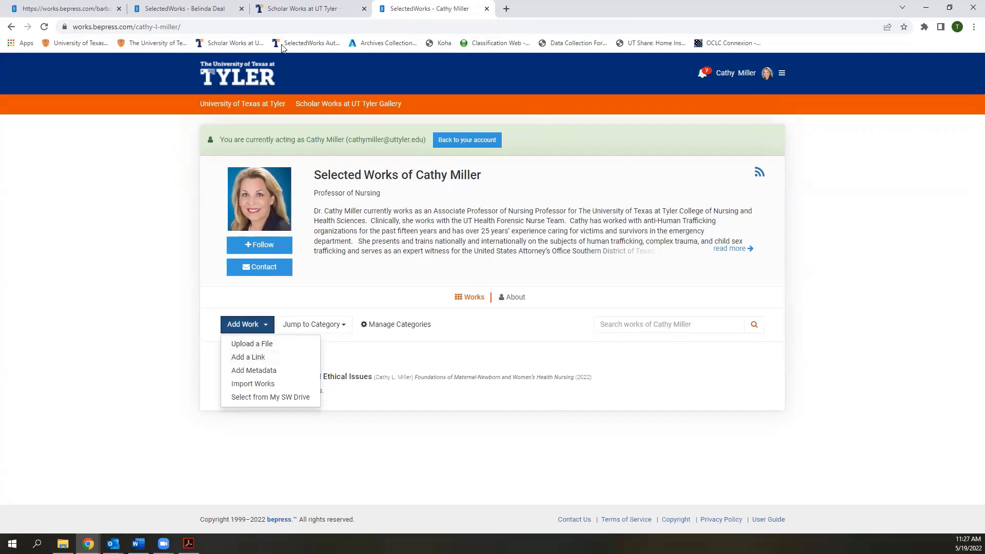
click(285, 12)
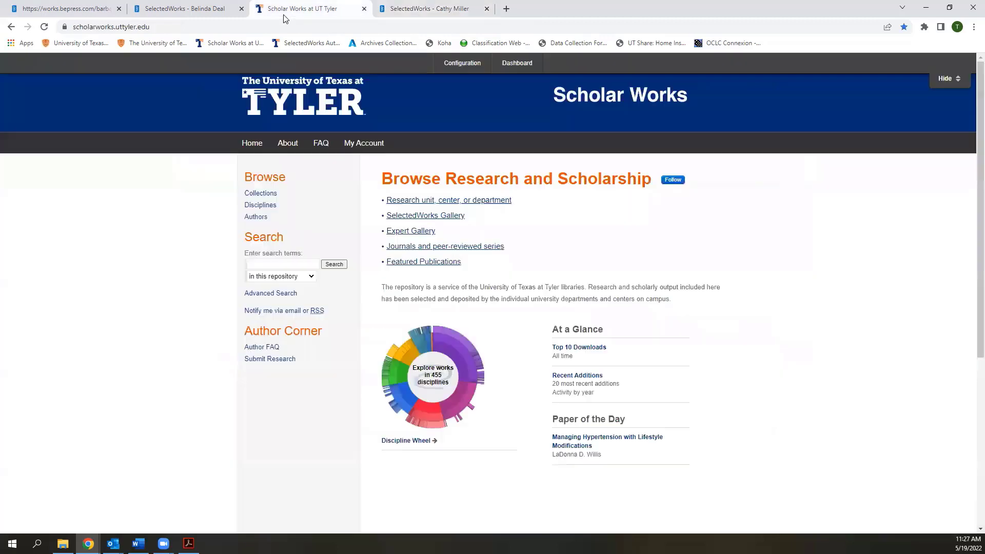
Find the author's dissertation in Scholar Works via Browse Authors under M and copy its URL
click(256, 217)
click(544, 241)
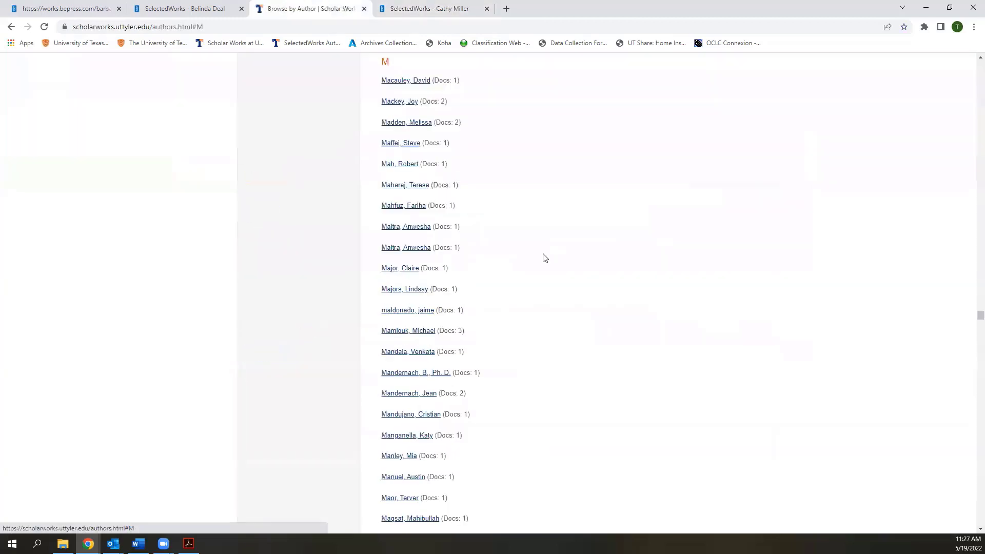
scroll(515, 365, down, 15)
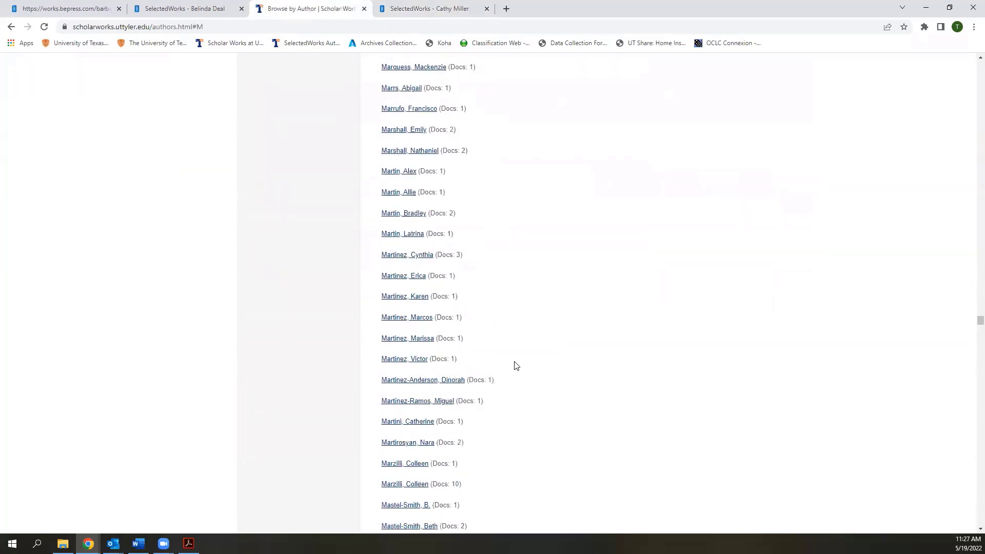
scroll(515, 365, down, 15)
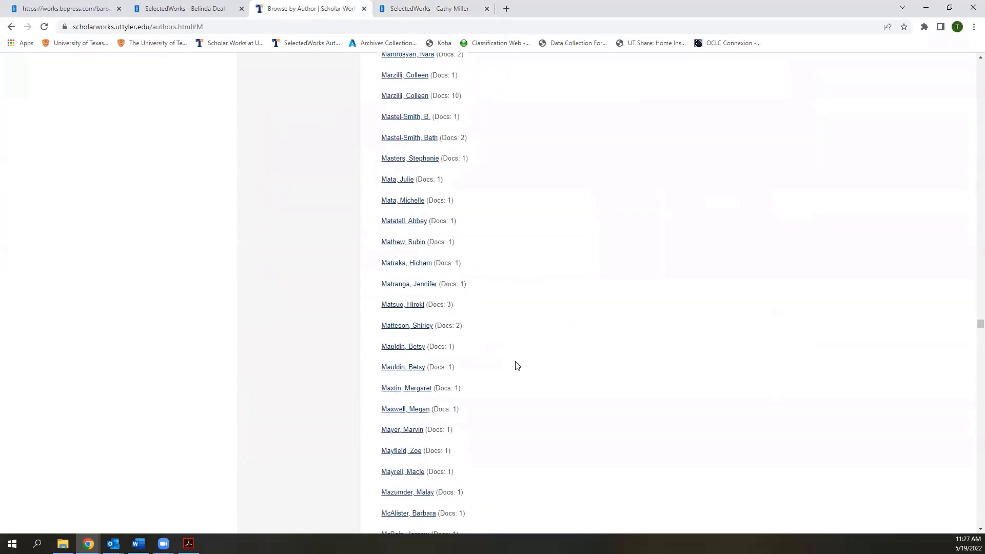
scroll(516, 365, down, 4)
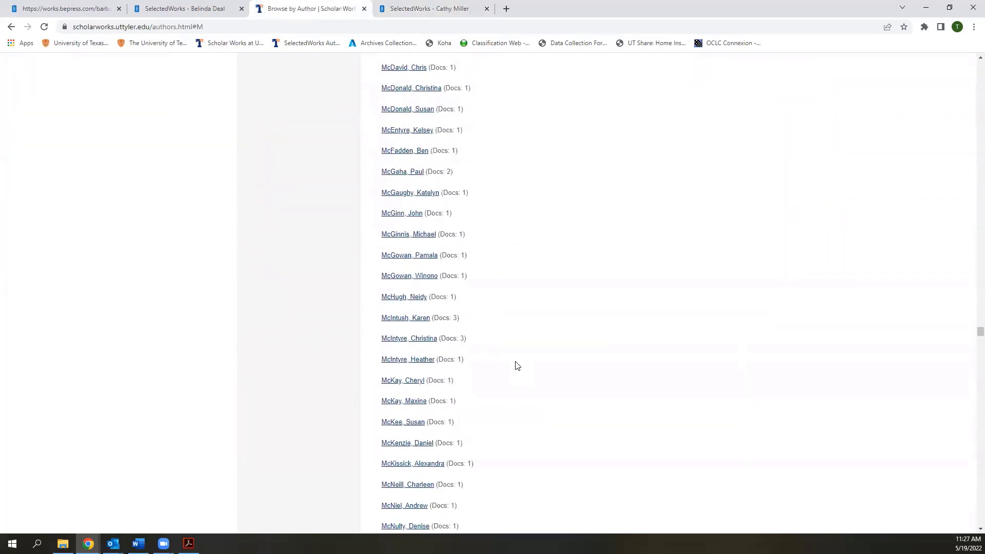
scroll(970, 336, down, 10)
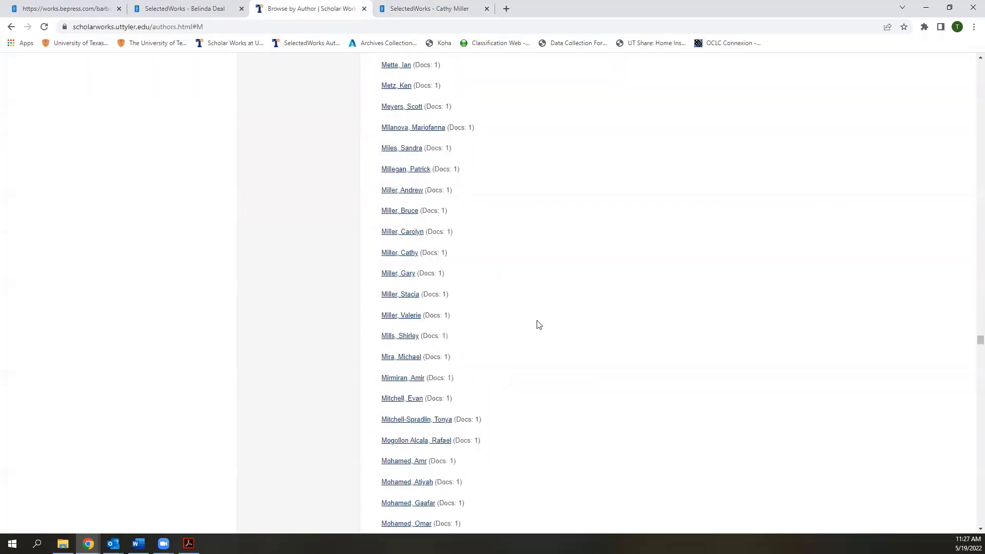
click(395, 254)
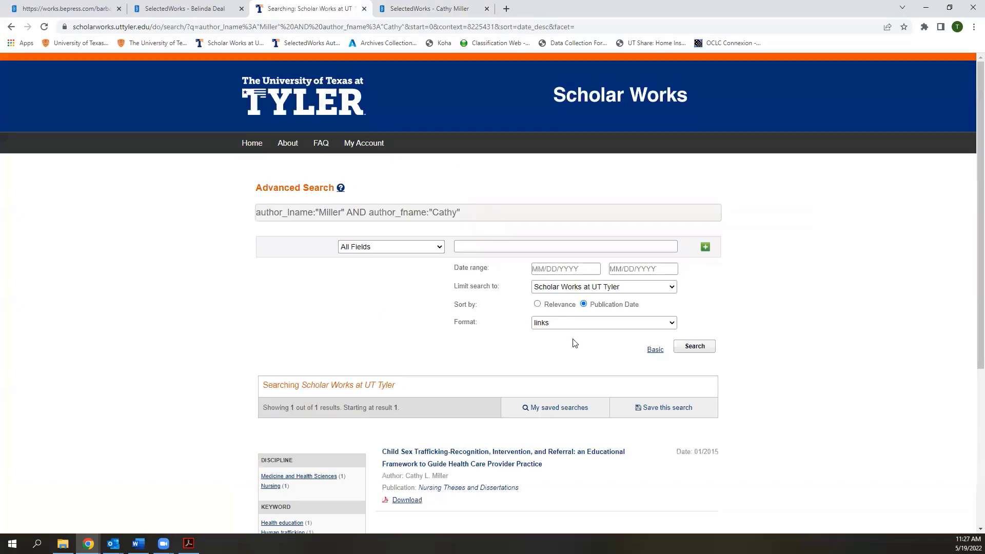
scroll(593, 390, down, 1)
click(526, 405)
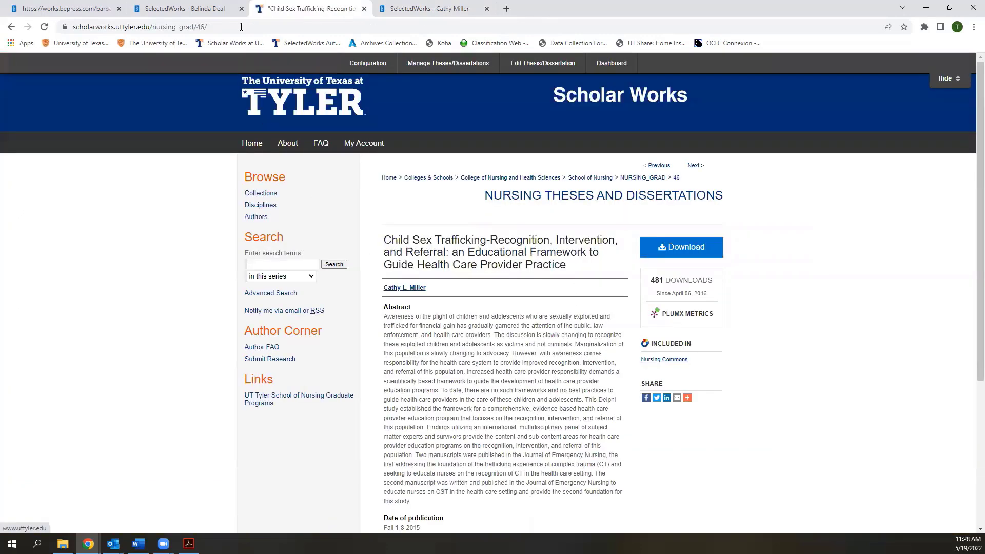
click(241, 26)
key(ctrl+c)
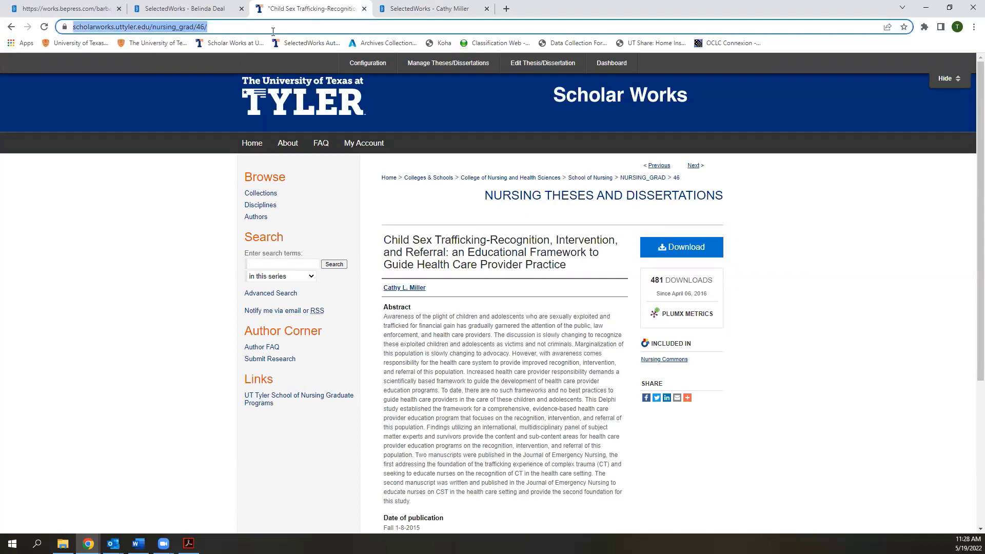
click(394, 12)
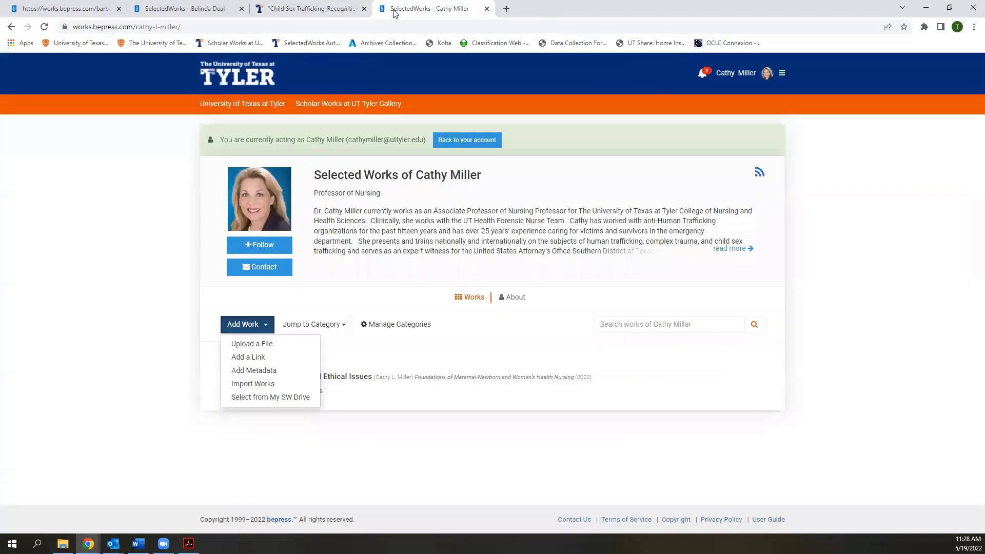
Add a link work using the URL scholarworks.uttyler.edu/nursing_grad/46/
click(251, 357)
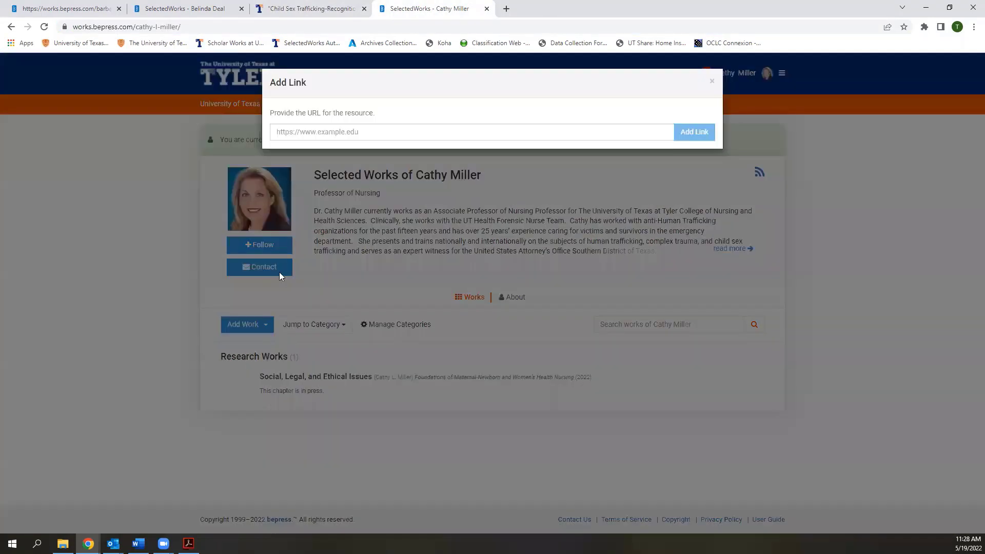
click(309, 132)
key(ctrl+v)
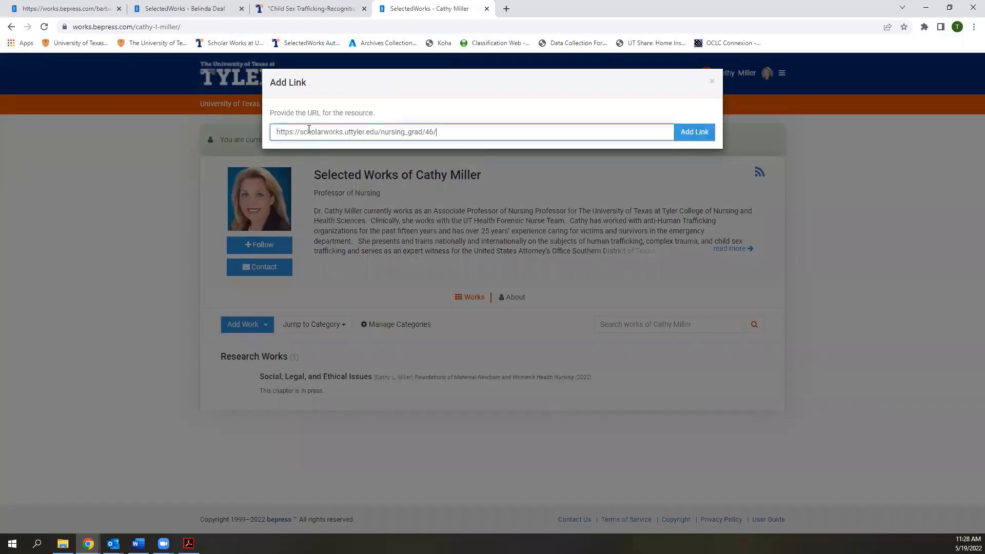
click(690, 133)
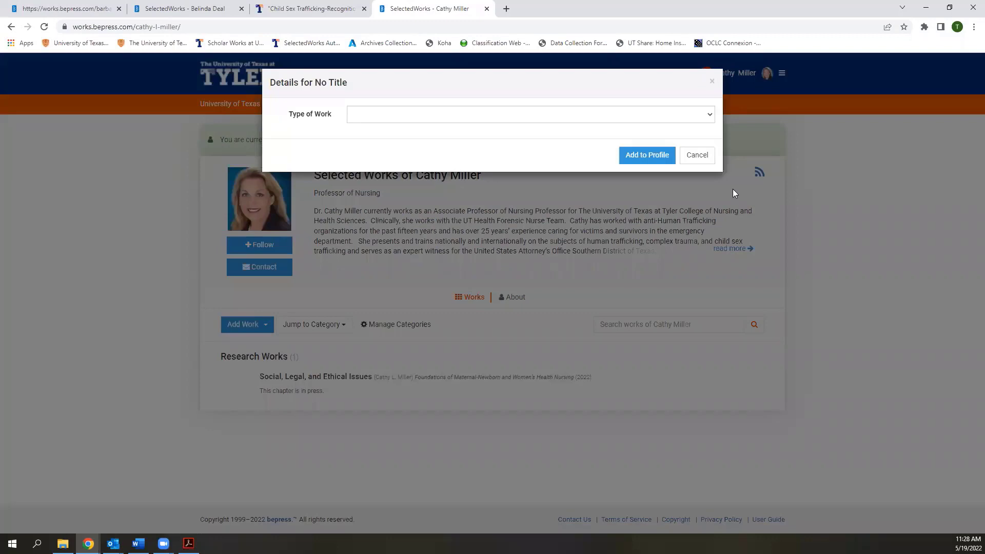
Set the new work's type to Dissertation
click(610, 115)
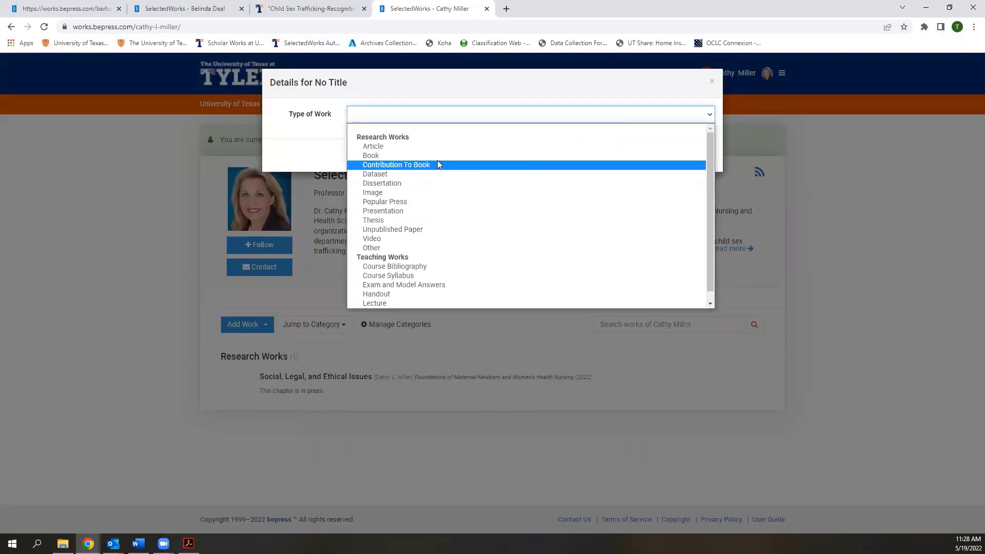
click(408, 184)
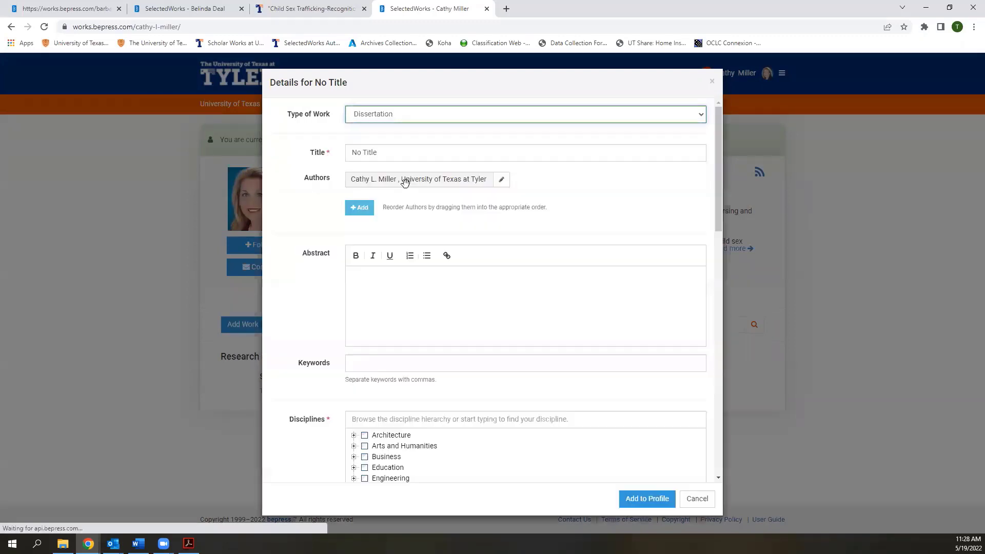
click(405, 153)
key(ctrl+shift+Left)
key(ctrl+shift+Left)
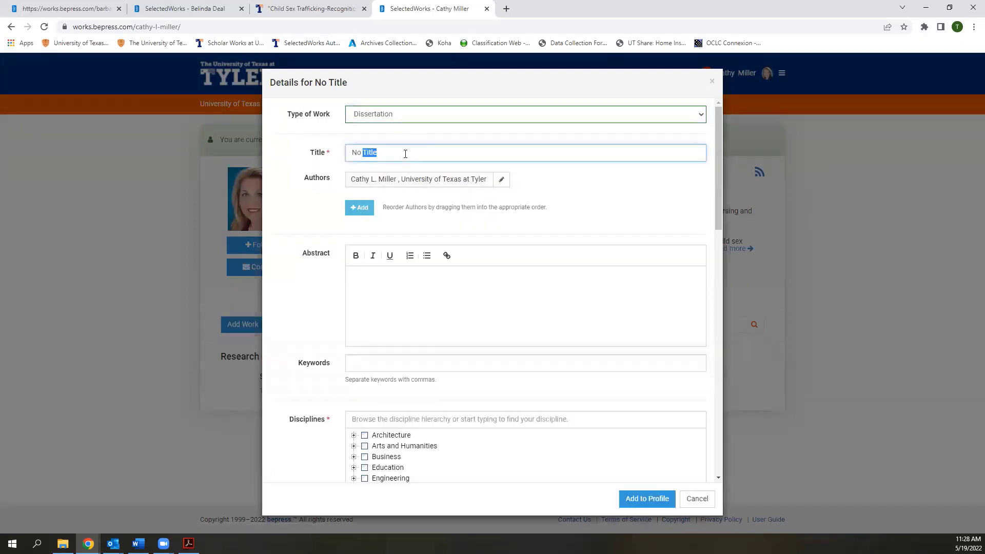
click(375, 154)
Close the Scholar Works tab and replace 'No Title' with the pasted Child Sex Trafficking thesis title
click(280, 10)
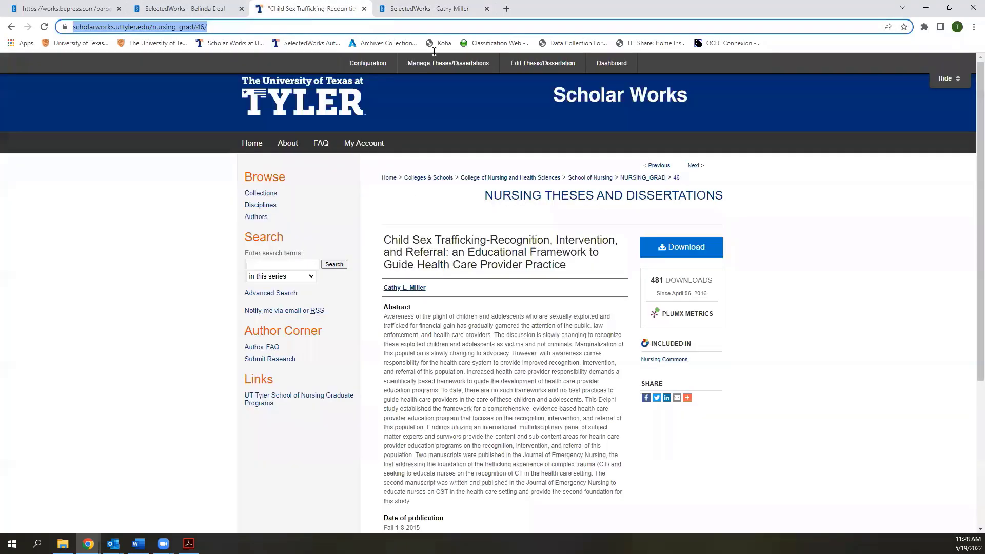
key(ctrl+w)
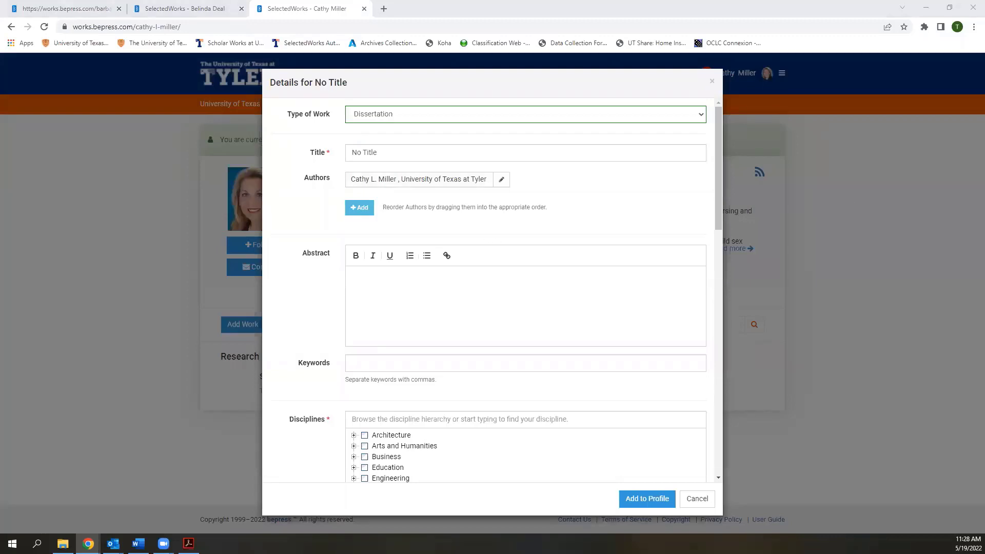
drag(380, 153, 350, 152)
key(ctrl+v)
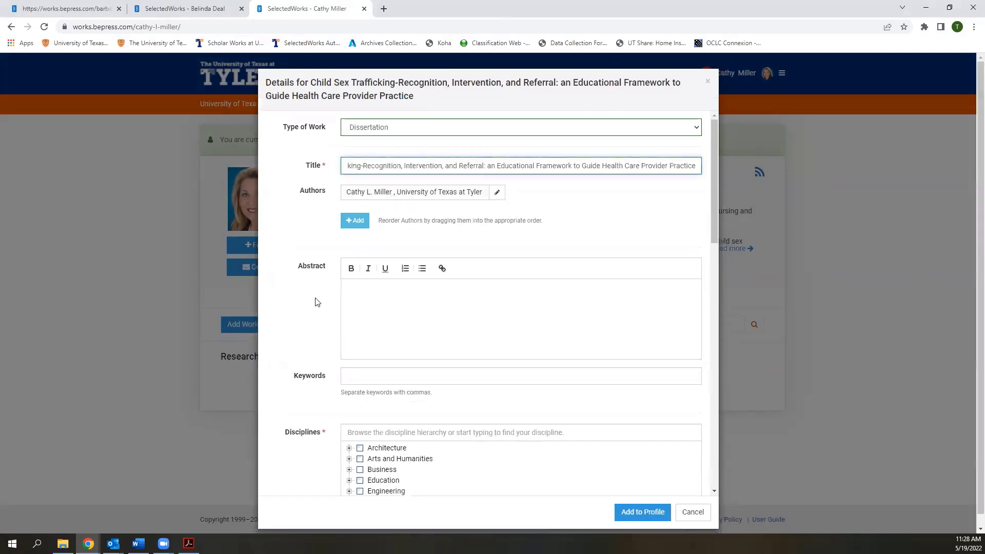
click(327, 301)
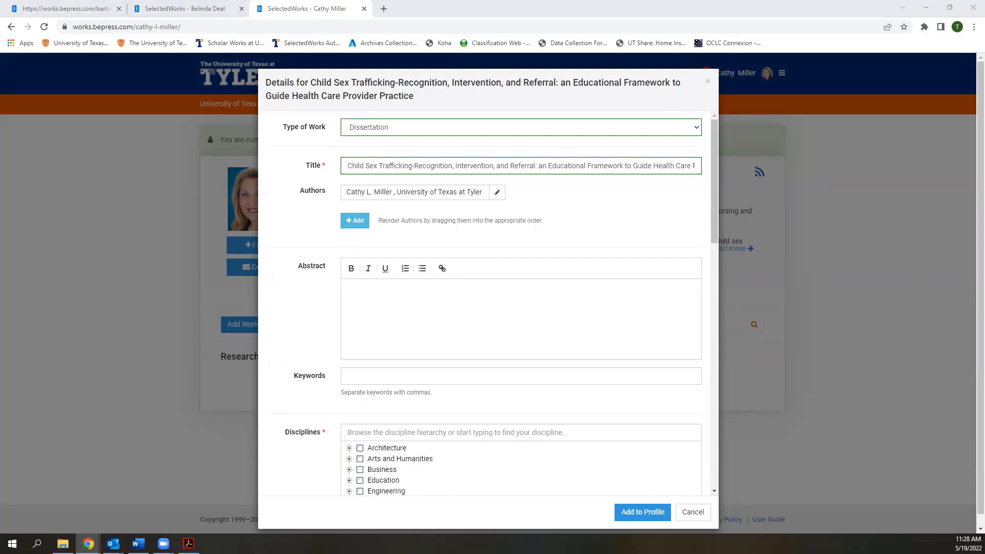
click(523, 310)
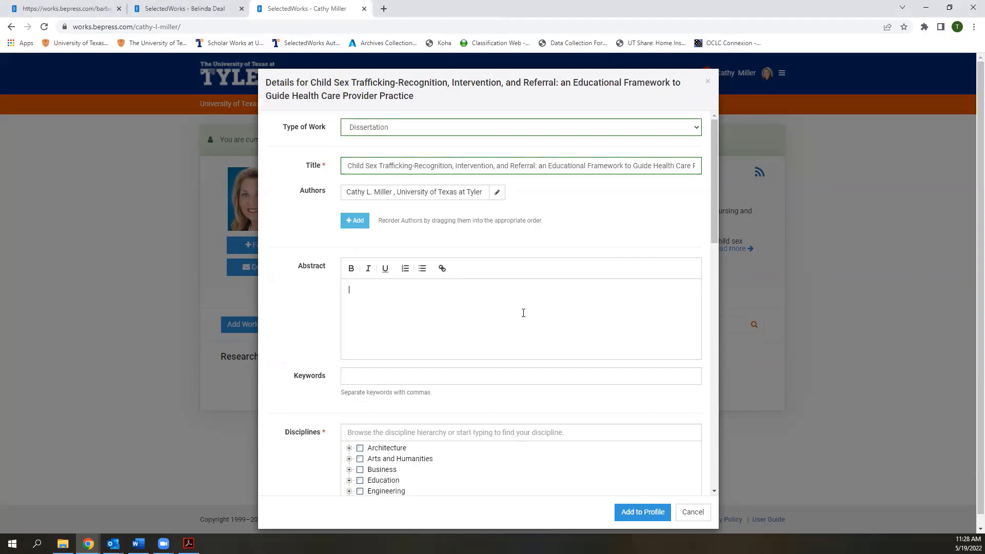
Paste the thesis abstract and tick Medicine and Health Sciences as the discipline
key(ctrl+v)
scroll(314, 354, down, 1)
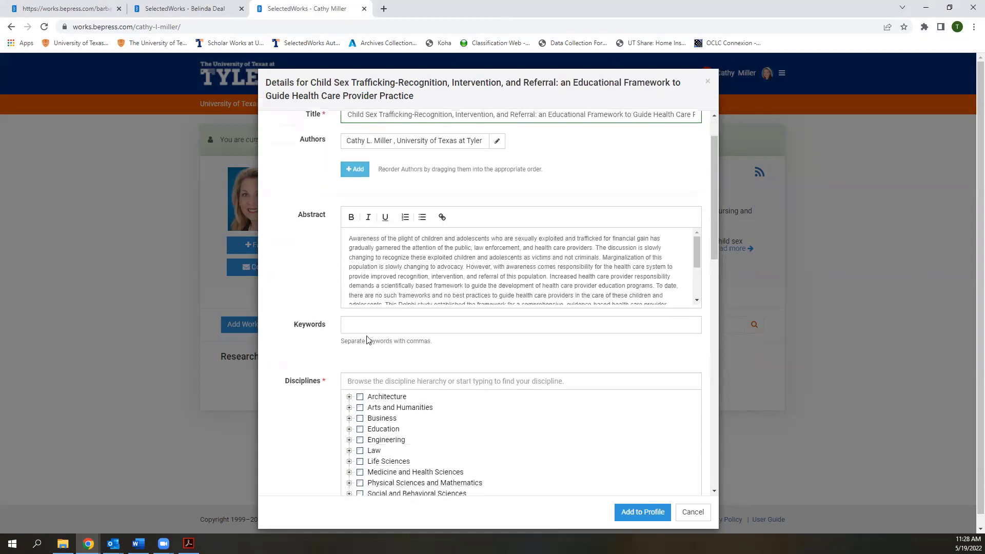
scroll(319, 367, down, 1)
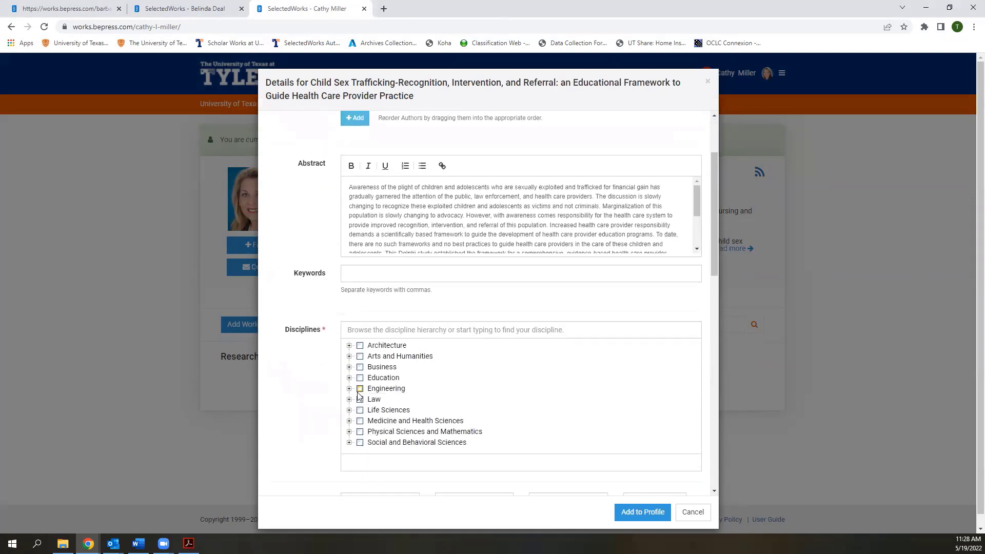
click(360, 421)
Enter 2016 as the dissertation's publication year
scroll(323, 406, down, 4)
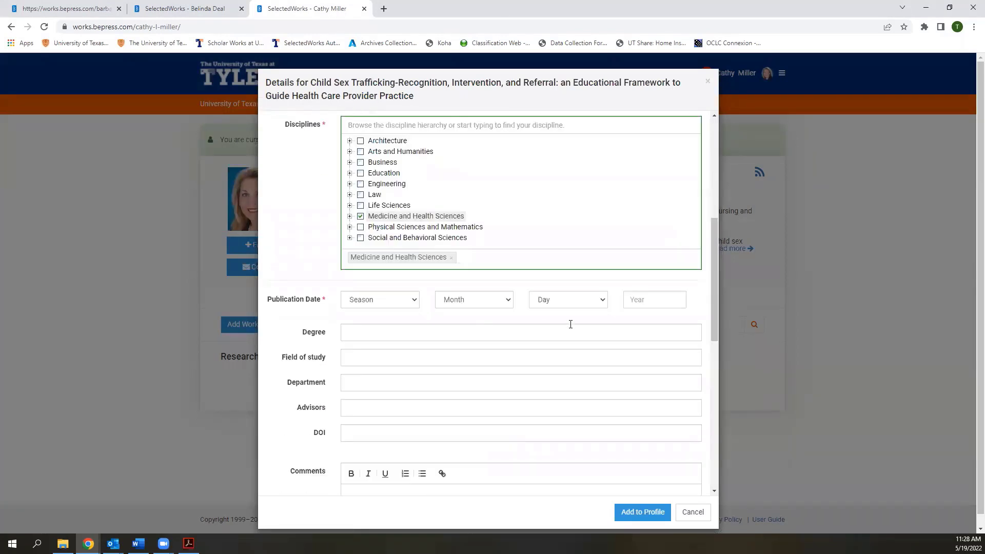
click(659, 297)
text(2016)
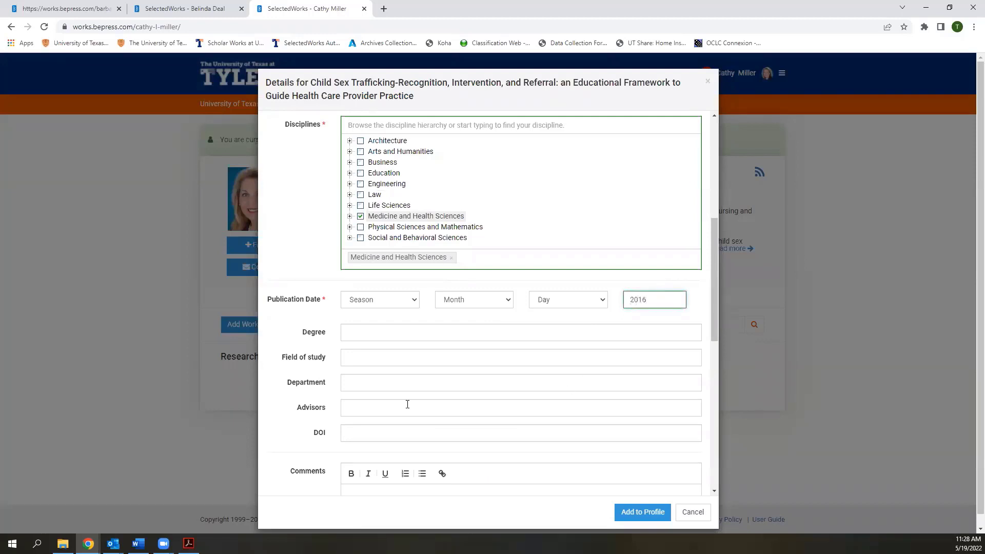
click(311, 337)
Create a new 'Dissertation' display category and assign it to the thesis
scroll(350, 406, down, 1)
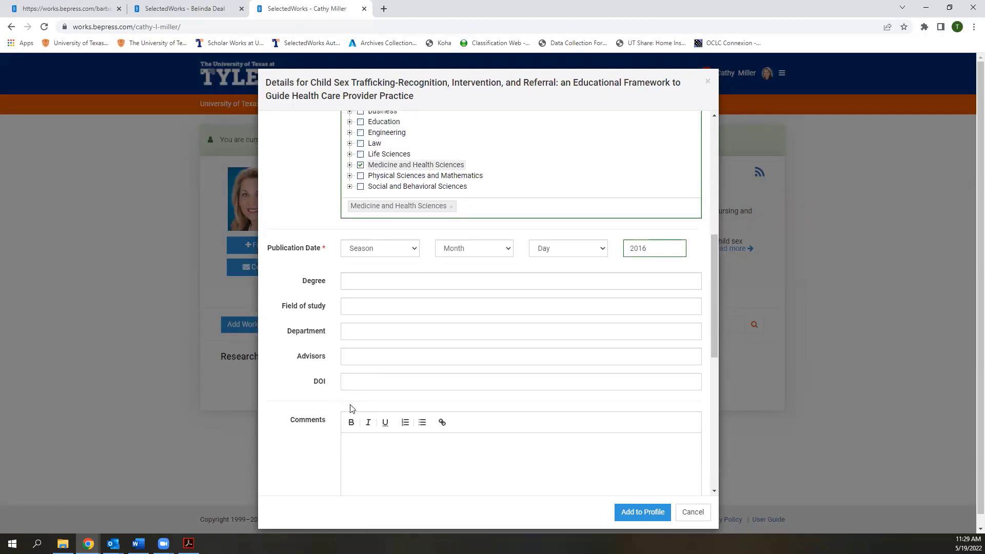
scroll(351, 408, down, 2)
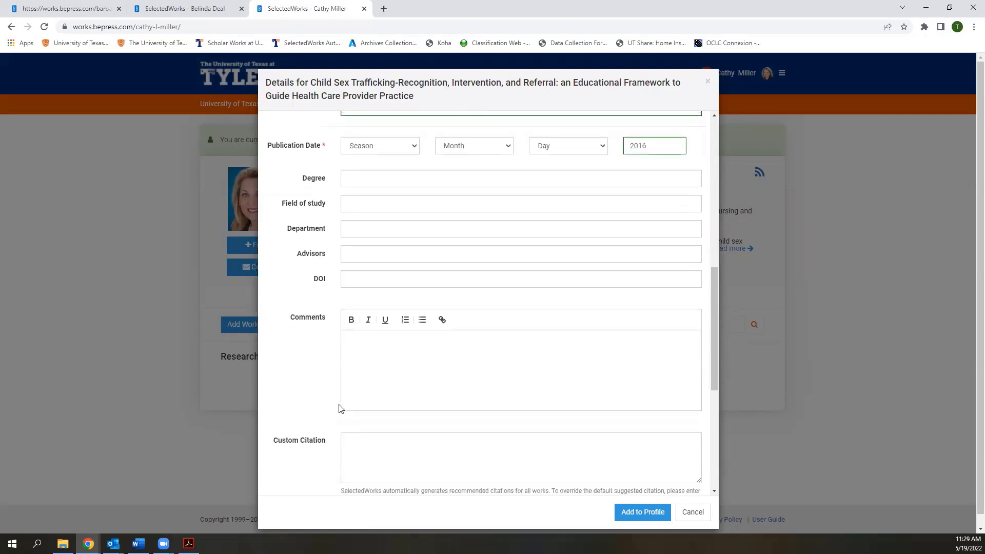
scroll(337, 407, up, 2)
scroll(336, 407, down, 4)
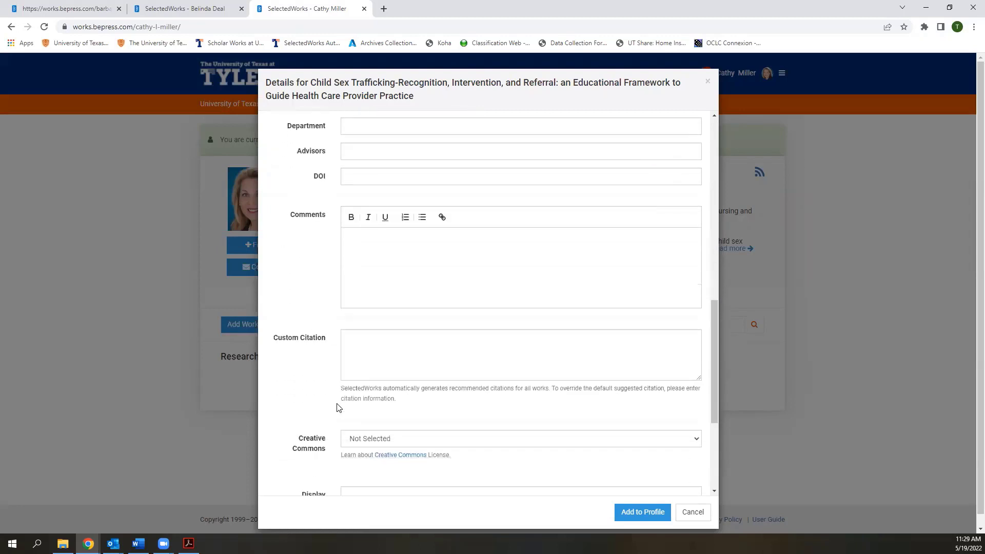
scroll(337, 407, down, 2)
click(403, 394)
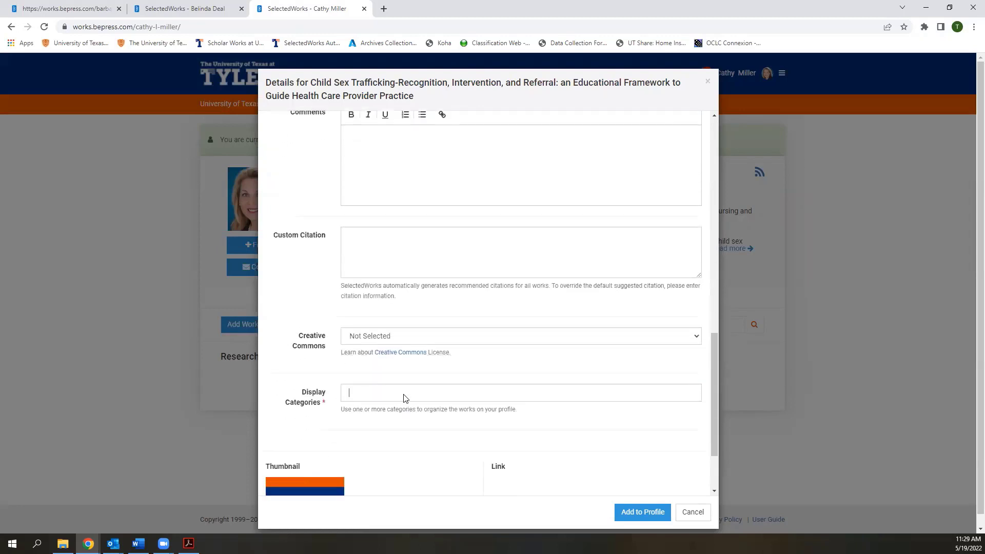
text(Research)
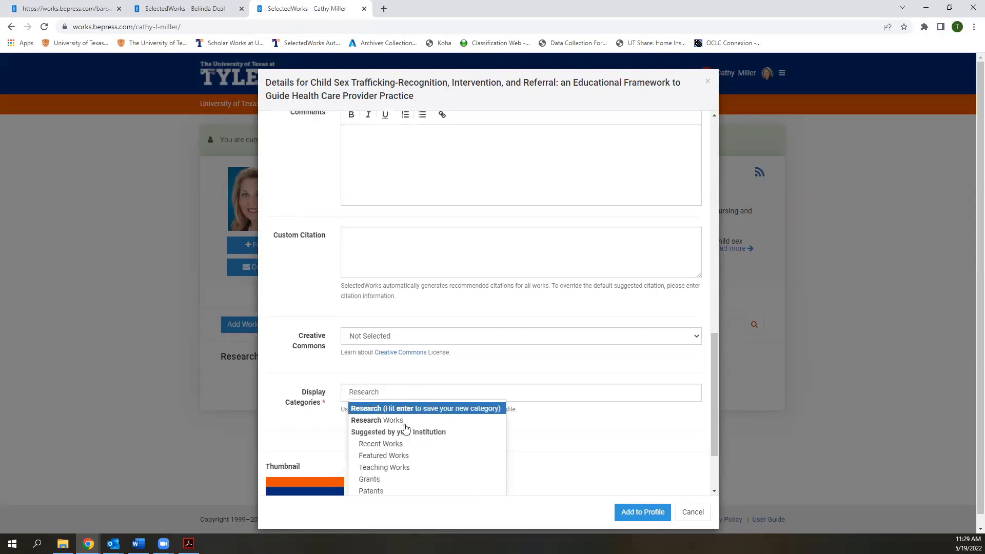
drag(390, 392, 340, 396)
text(Dissr)
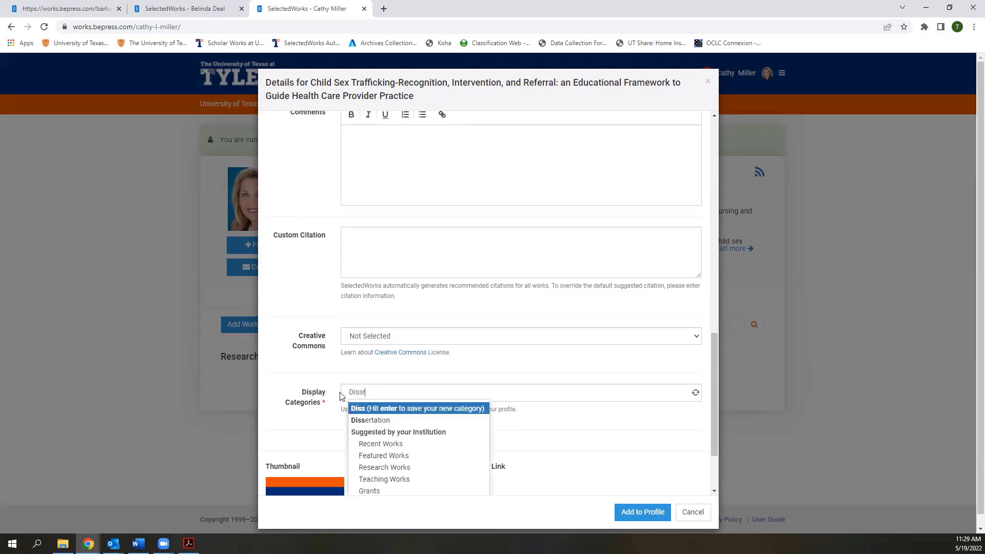
key(BackSpace)
text(era)
key(BackSpace)
text(tation)
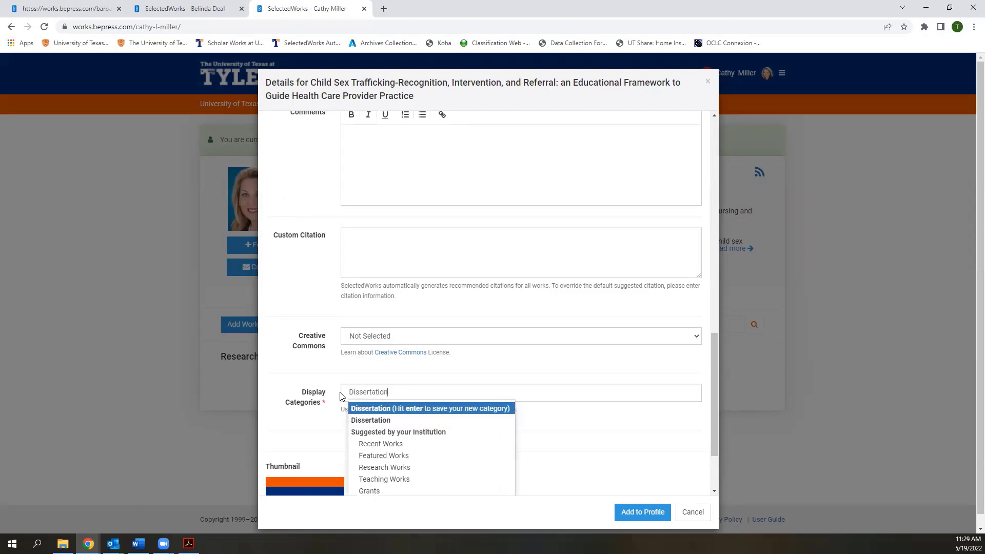
click(360, 421)
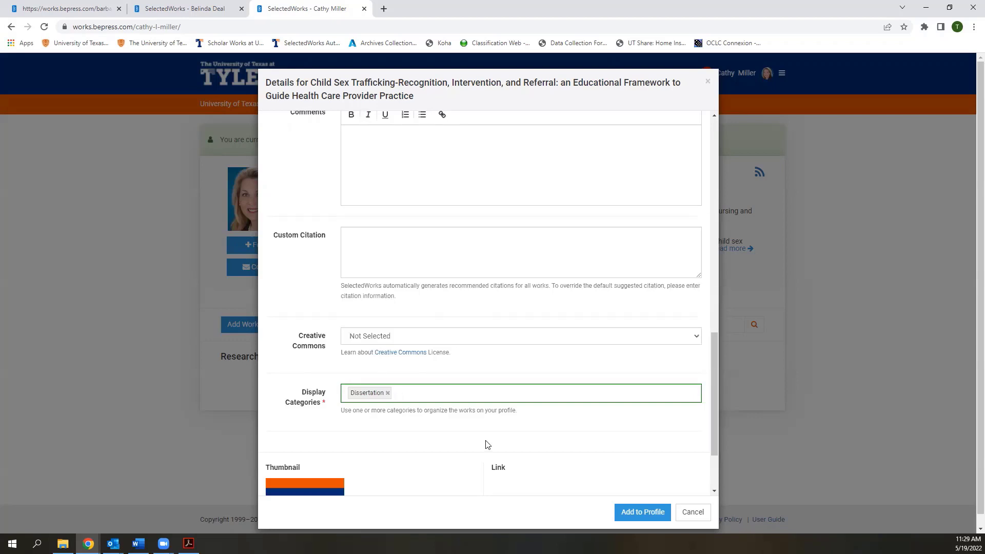
scroll(487, 444, down, 2)
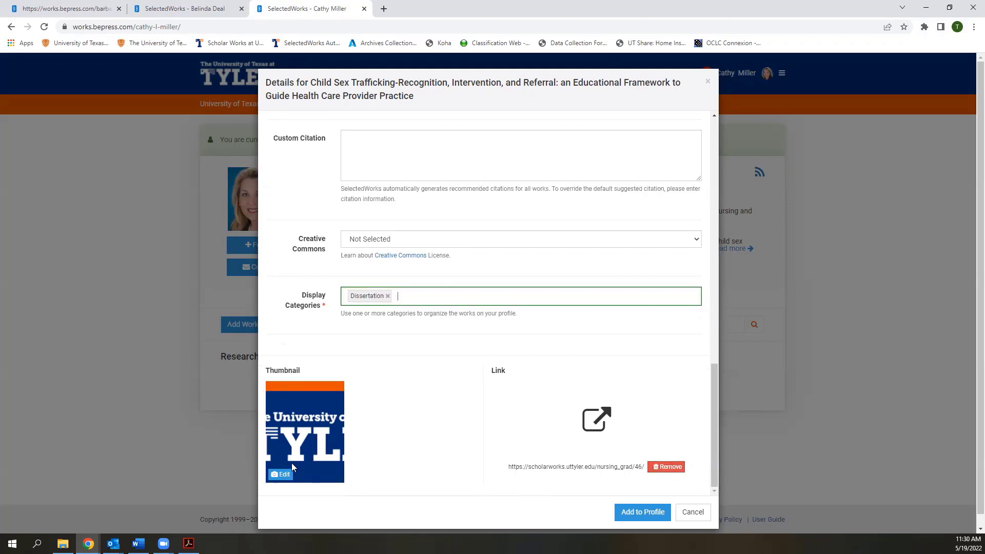
Remove the default thumbnail and add the dissertation to the profile
click(283, 474)
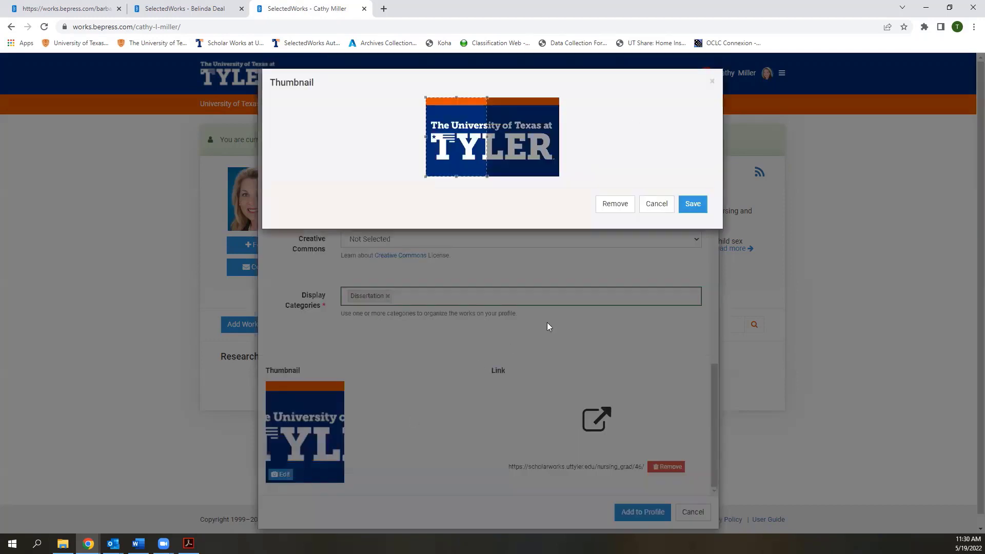
click(613, 203)
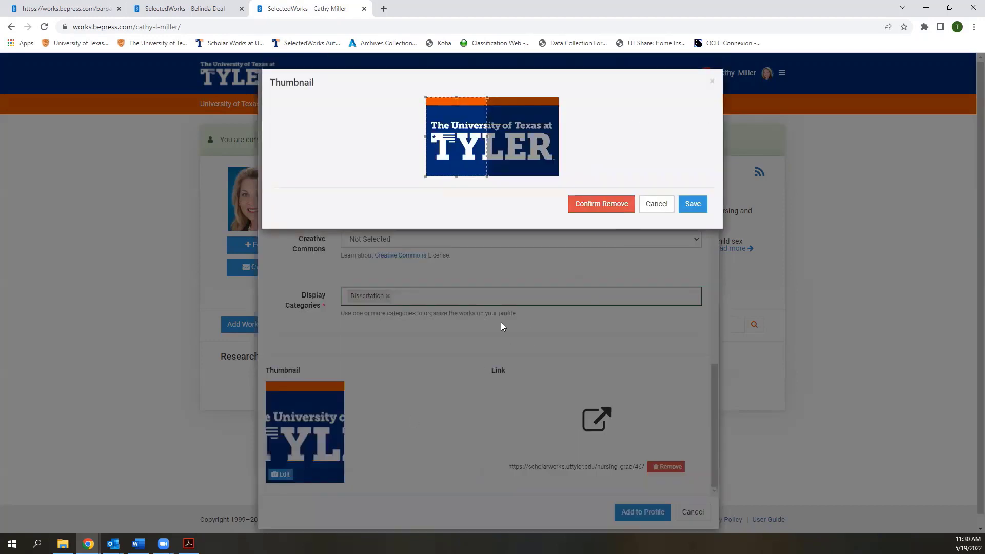
click(584, 204)
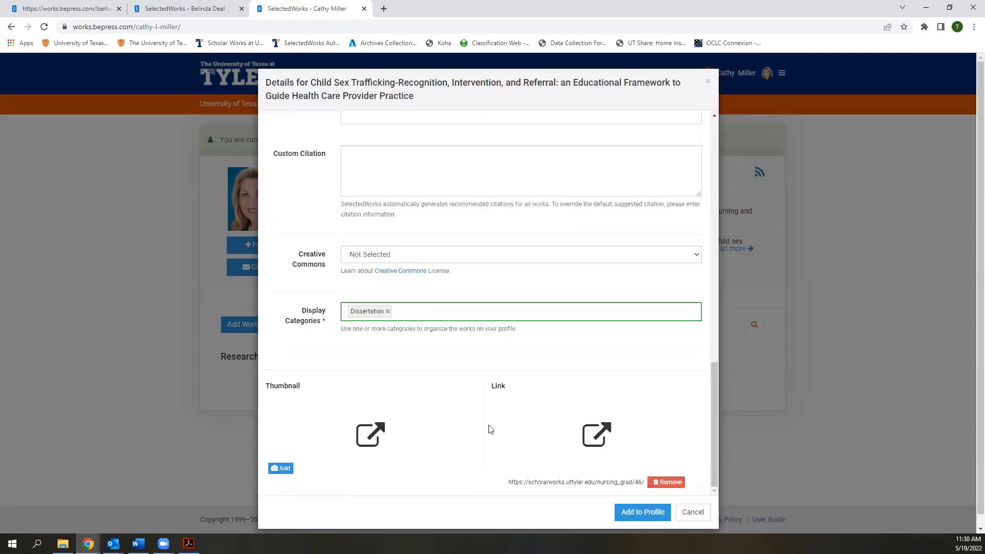
click(629, 512)
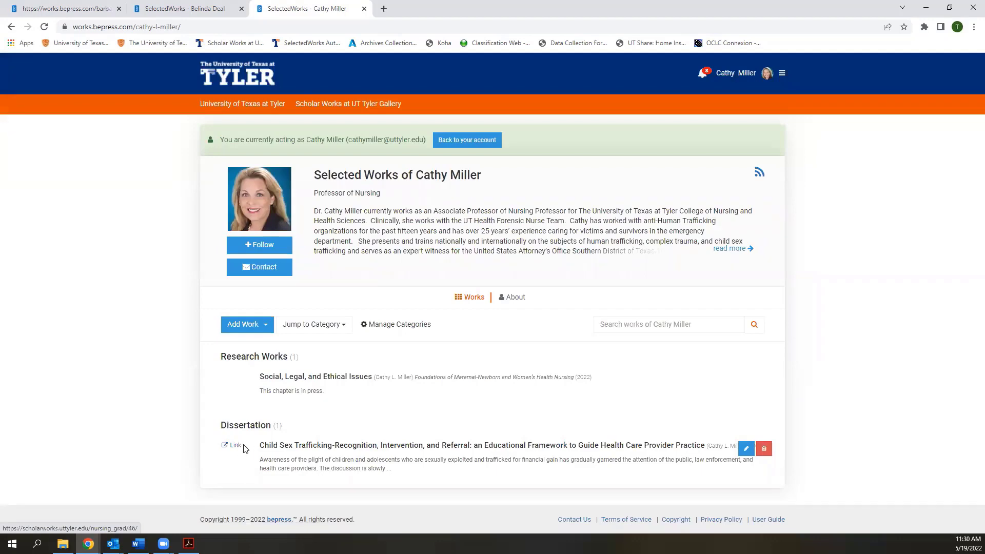
Open the 2016 dissertation's SelectedWorks page and confirm its link opens the Scholar Works thesis record
click(358, 446)
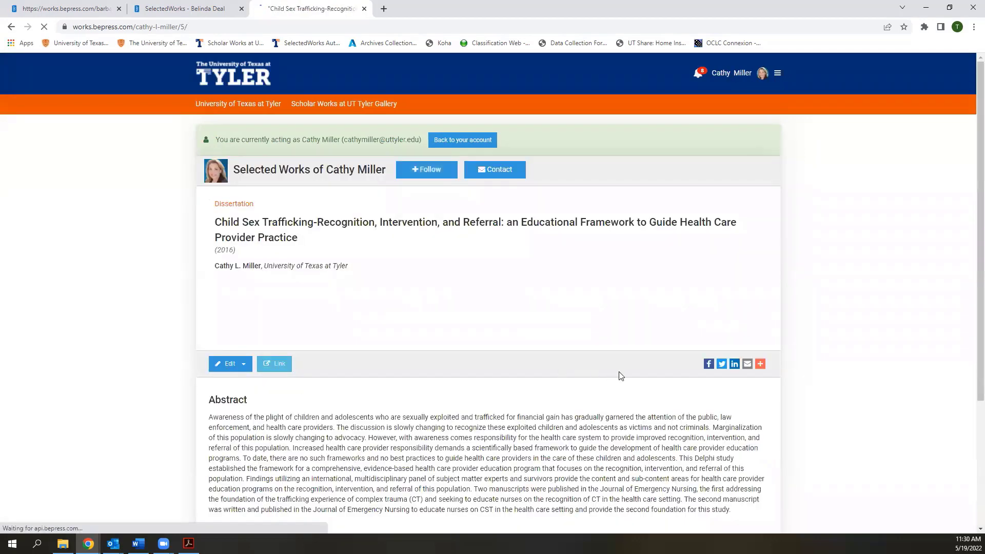
scroll(618, 374, down, 2)
scroll(618, 374, down, 1)
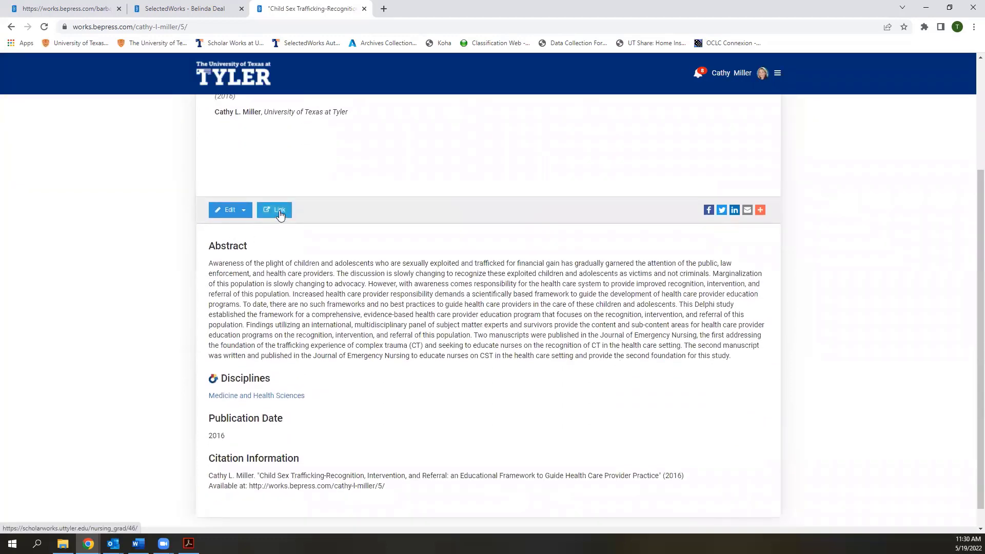
click(280, 214)
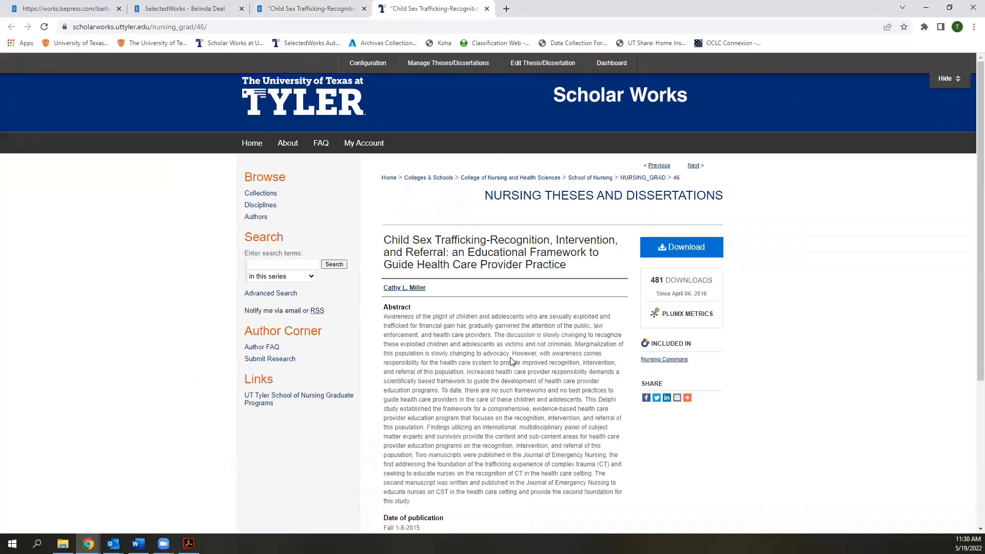
click(319, 11)
scroll(874, 356, up, 2)
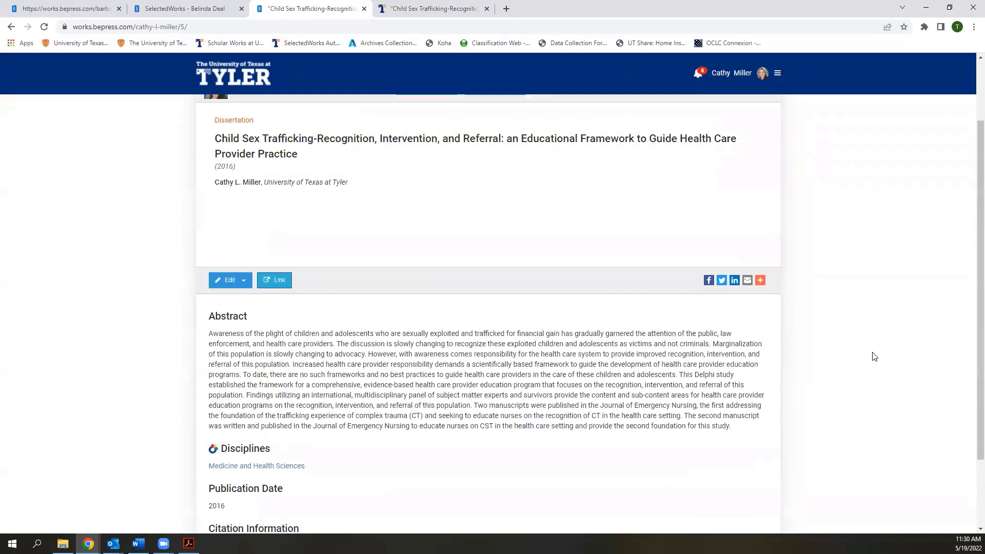
scroll(874, 356, up, 2)
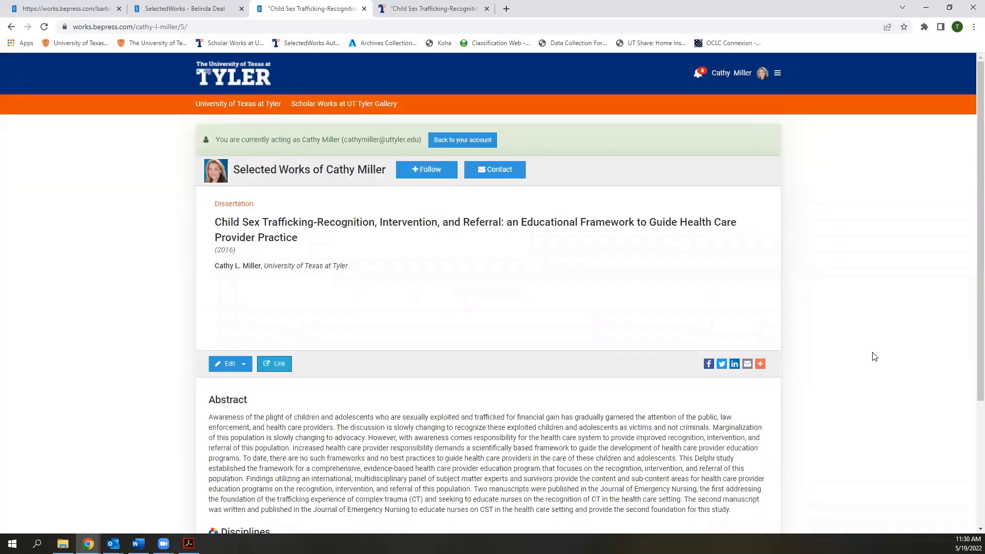
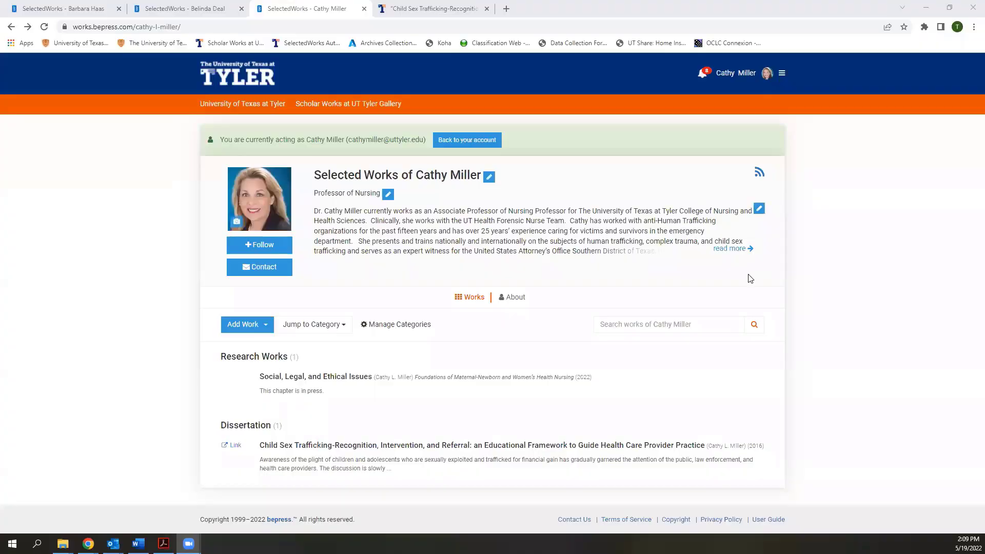
Start adding a new work by metadata, with Article as the type of work
click(234, 330)
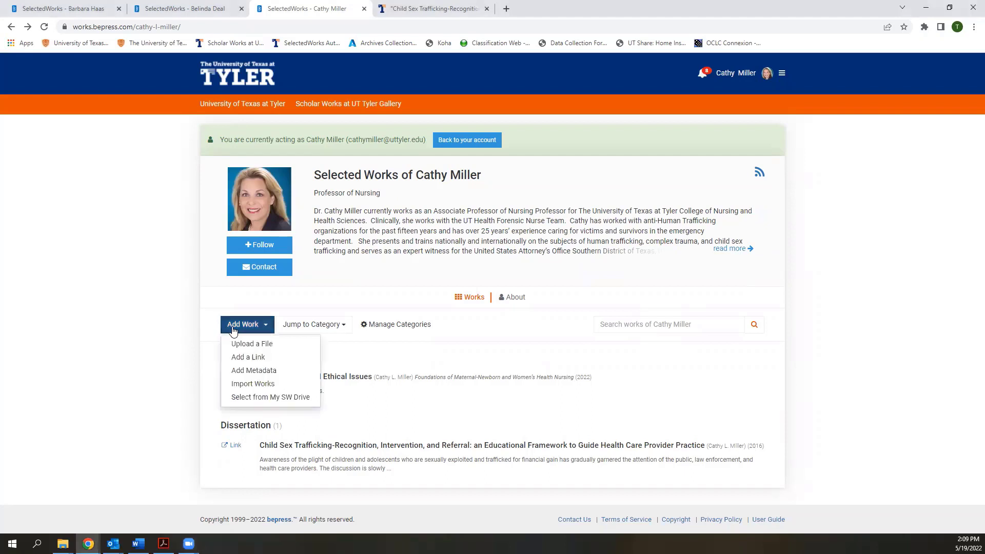
click(252, 372)
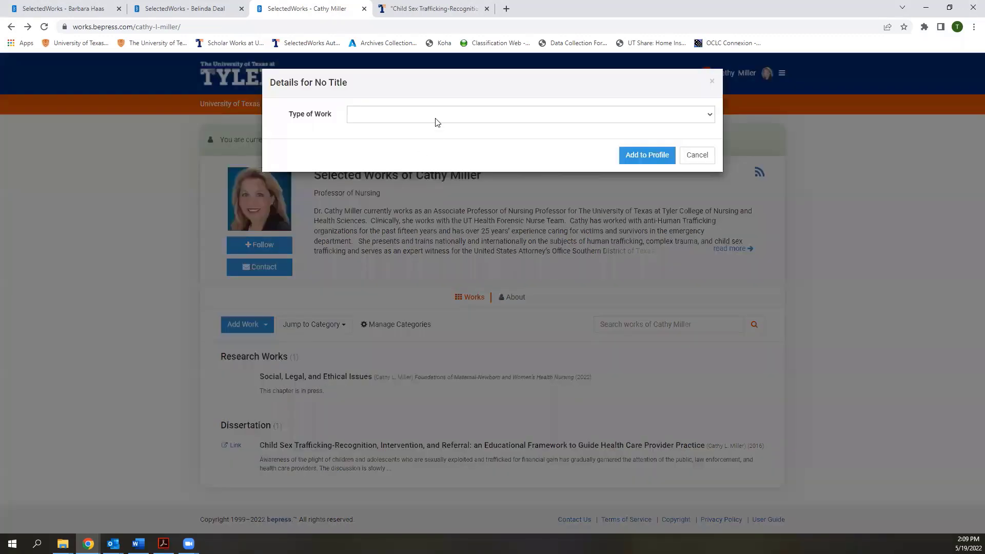
click(439, 115)
click(435, 146)
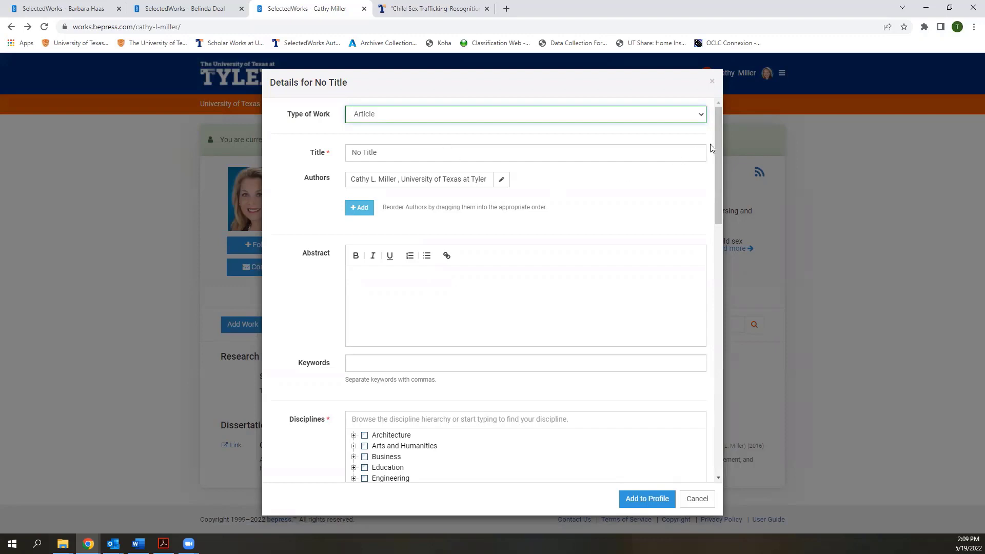
Mark the article as previously published in a journal, then view the 2016 child sex trafficking dissertation's page
drag(715, 139, 738, 294)
drag(267, 258, 329, 260)
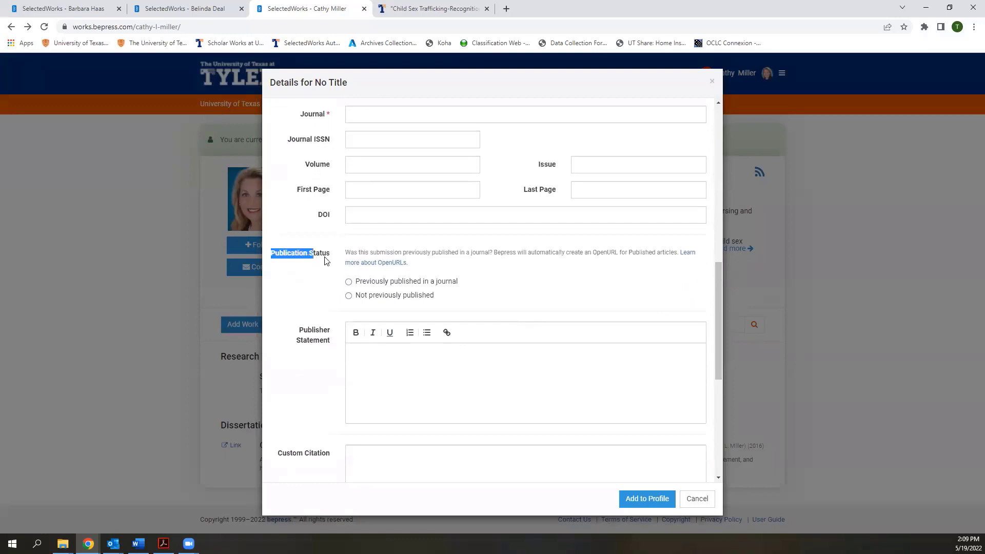
click(329, 261)
click(349, 283)
scroll(496, 283, down, 1)
scroll(496, 282, down, 5)
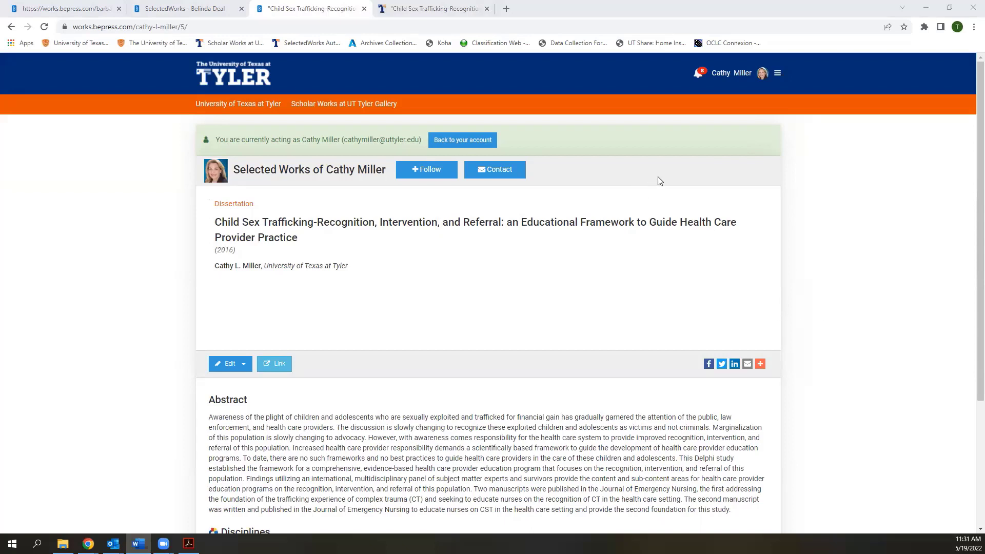
Return to the administrator account and locate the Dean of Nursing & Health Sciences' profile to act as her
click(777, 74)
click(834, 214)
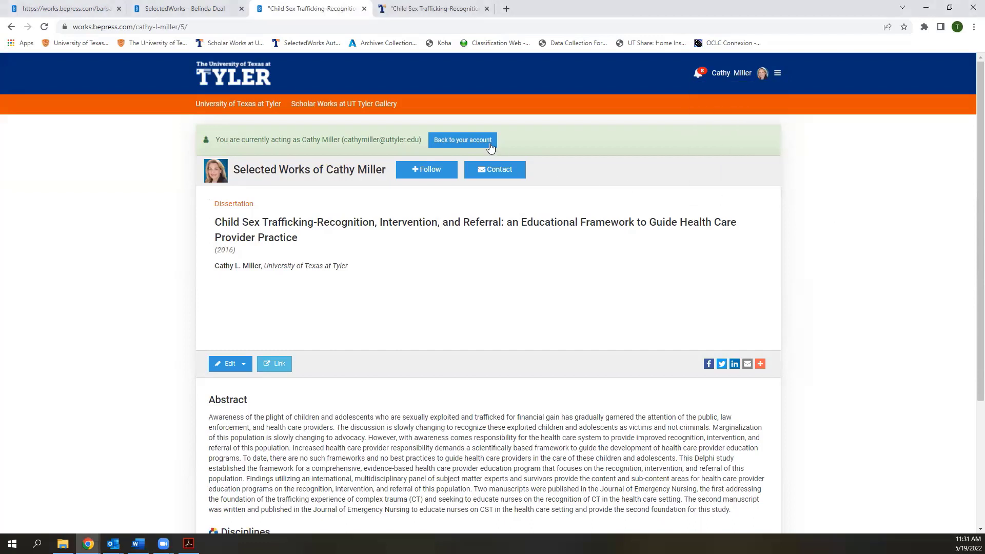
click(473, 143)
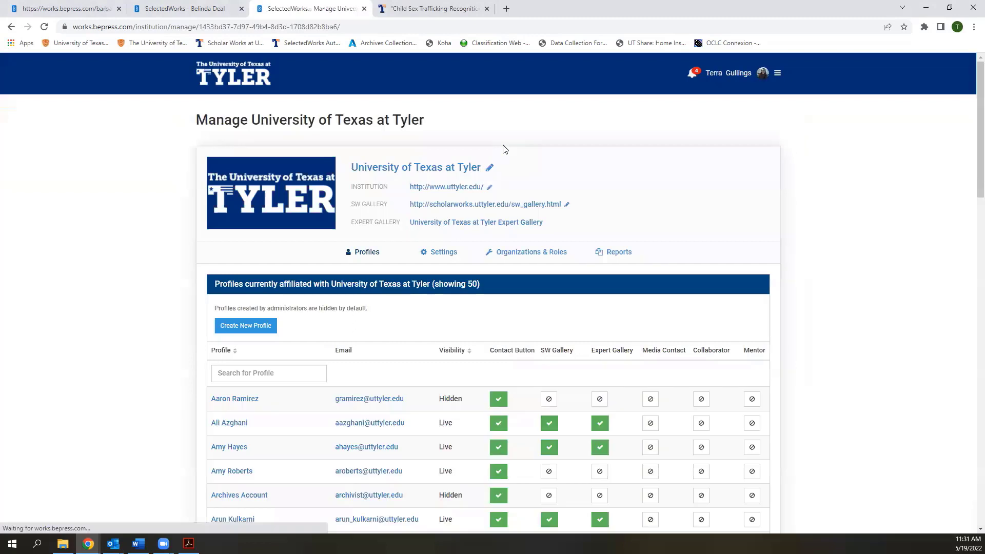
scroll(147, 435, down, 3)
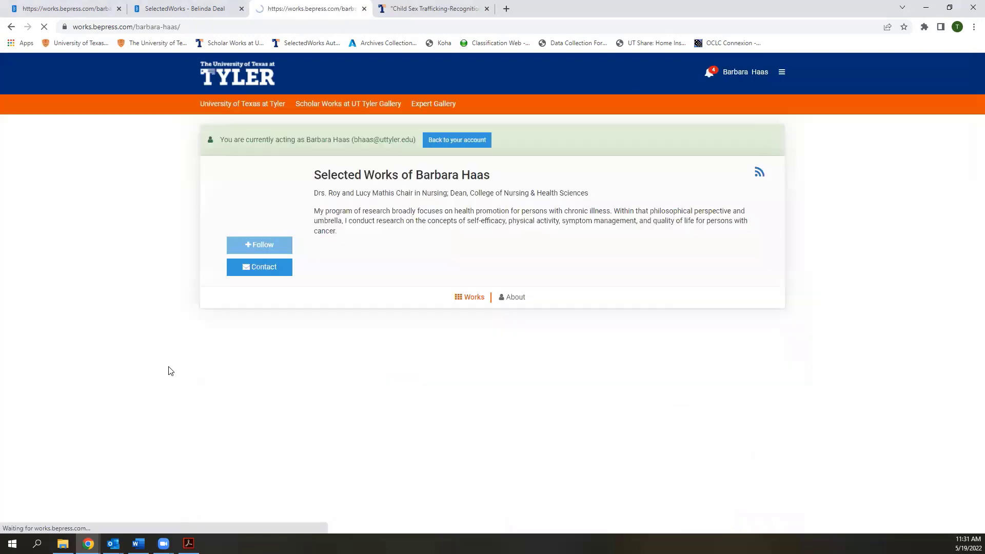
mouse_move(607, 255)
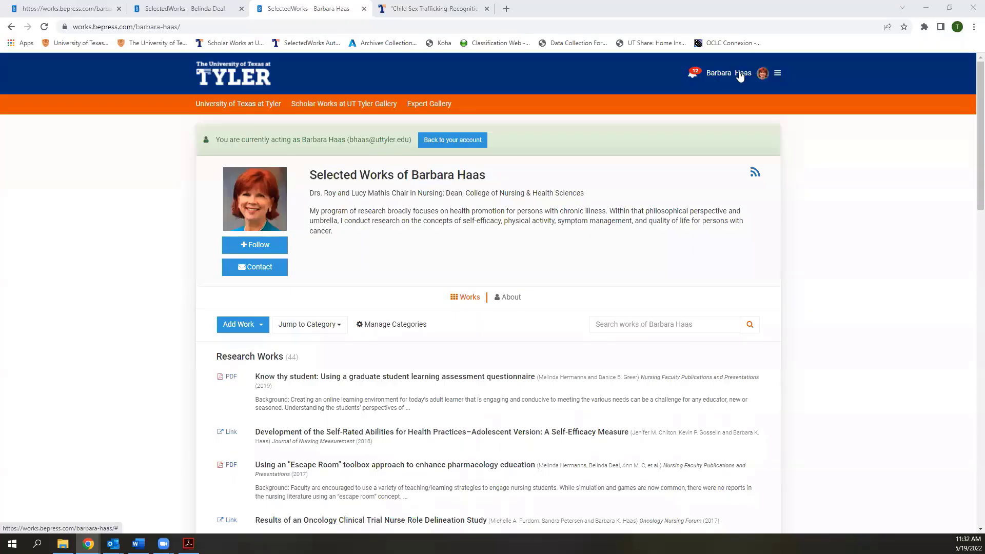
Open the author's bepress Readership Author Dashboard from the account menu
click(778, 74)
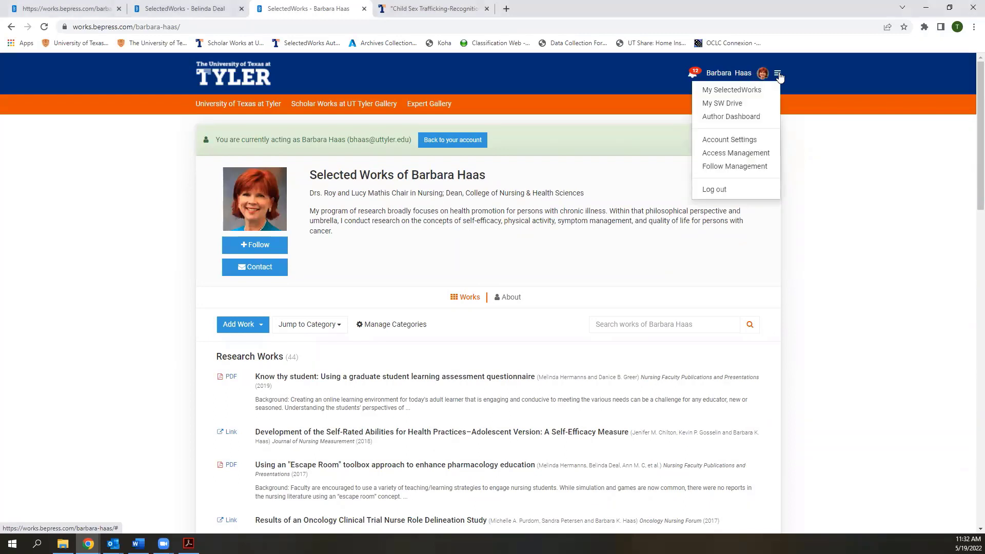
click(747, 120)
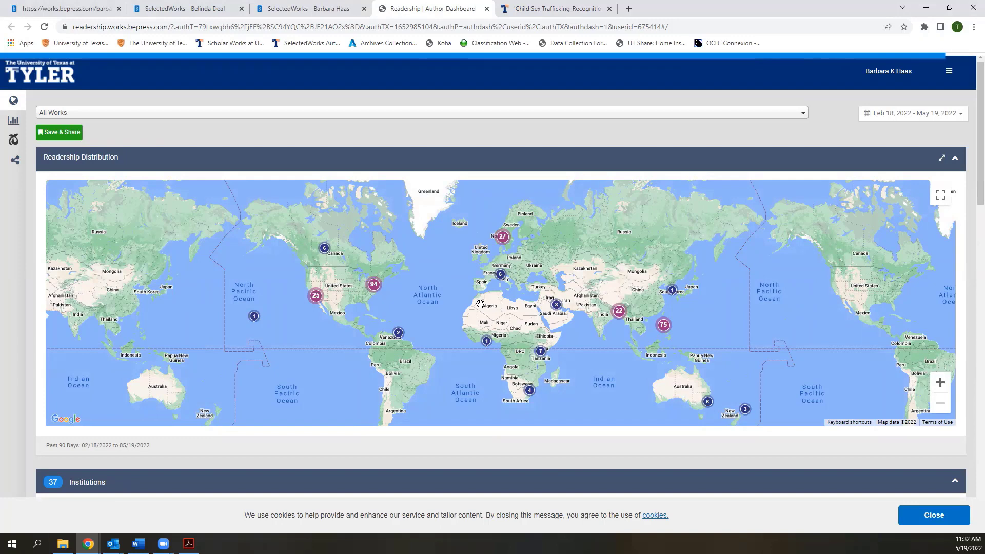
scroll(480, 303, down, 2)
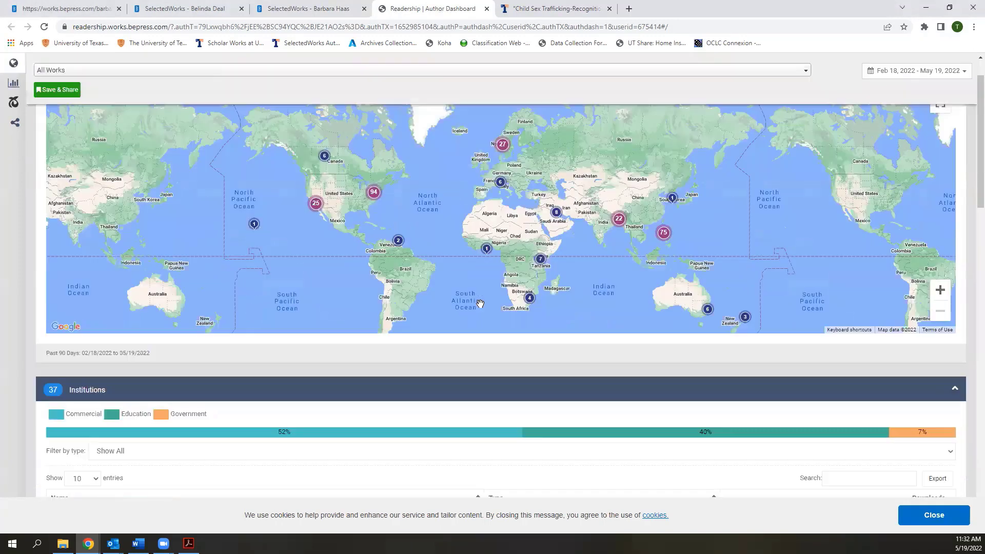
scroll(480, 303, up, 2)
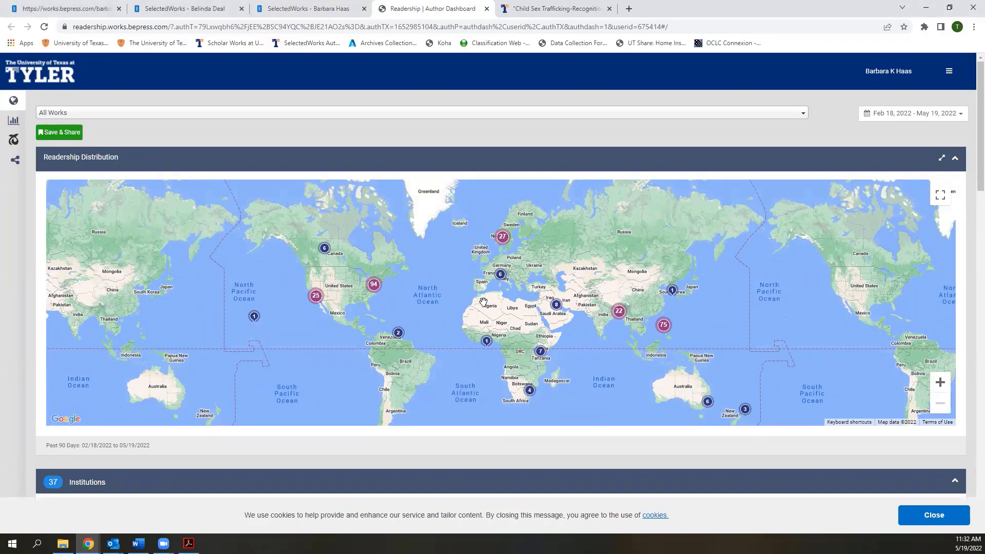
Scroll through downloads by country, dismiss the cookie notice, and return to the readership map
scroll(483, 302, down, 5)
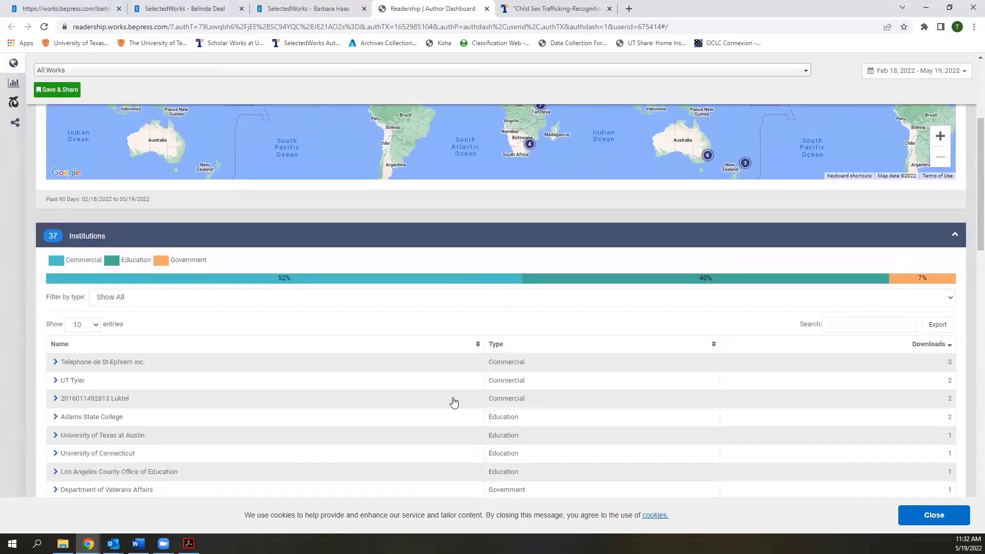
scroll(109, 370, down, 1)
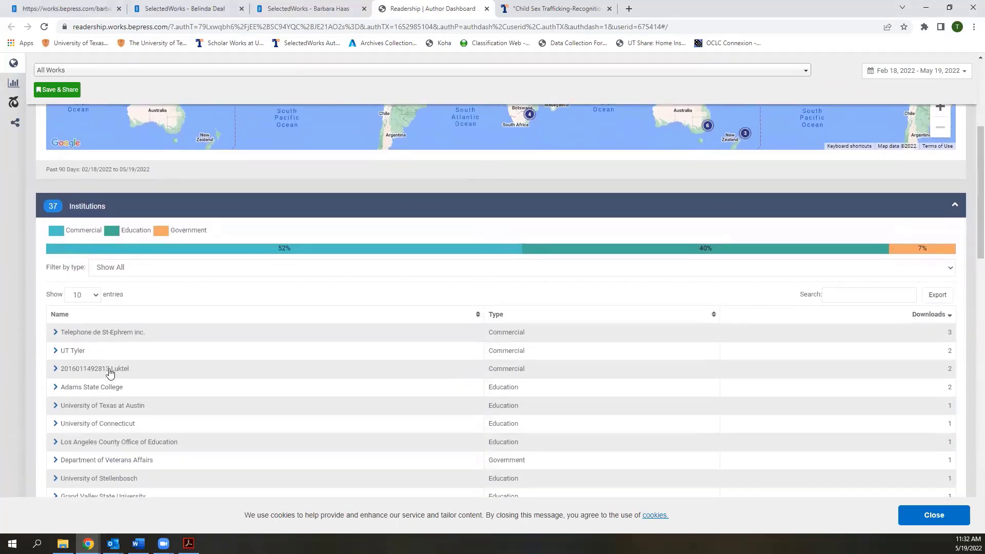
scroll(144, 370, down, 2)
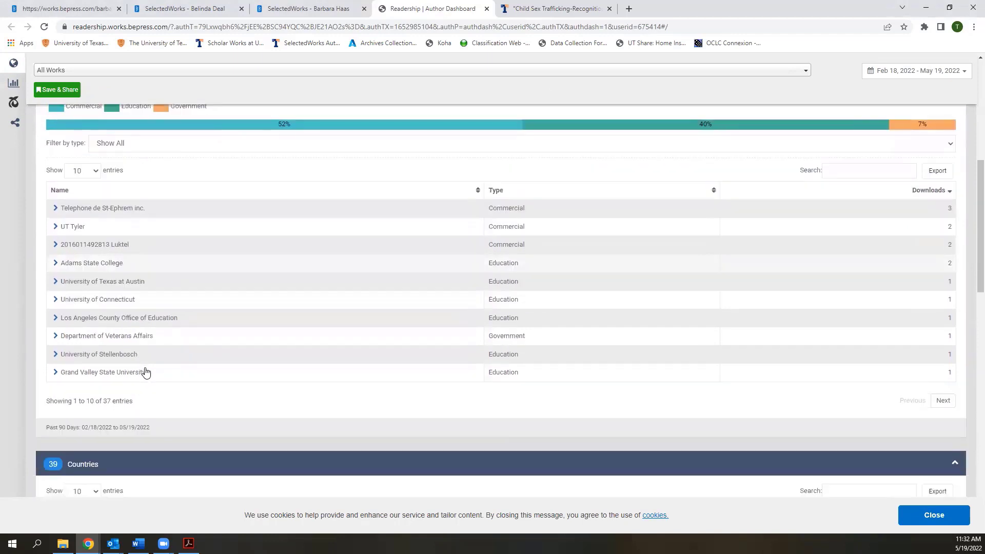
scroll(180, 382, down, 2)
scroll(181, 382, down, 1)
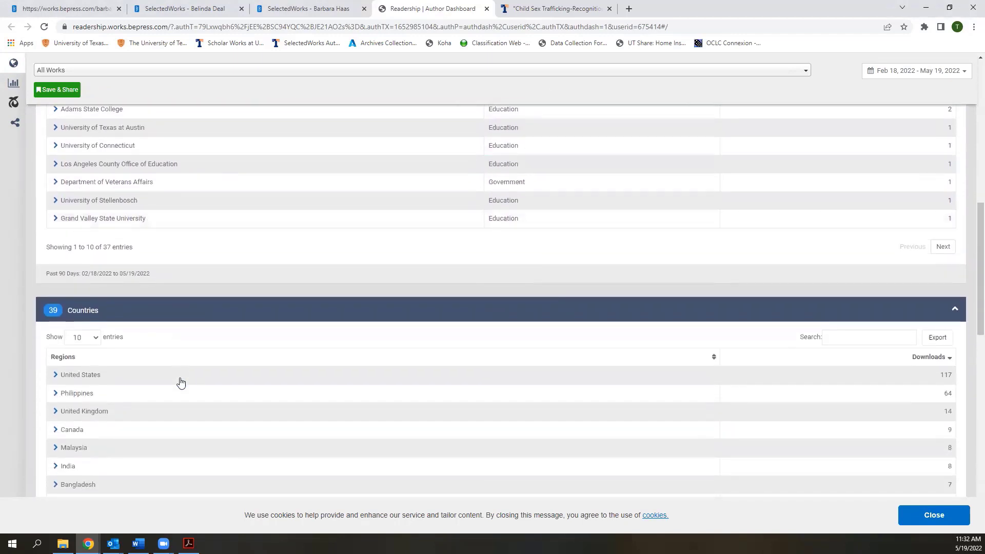
scroll(180, 382, down, 3)
scroll(180, 382, down, 2)
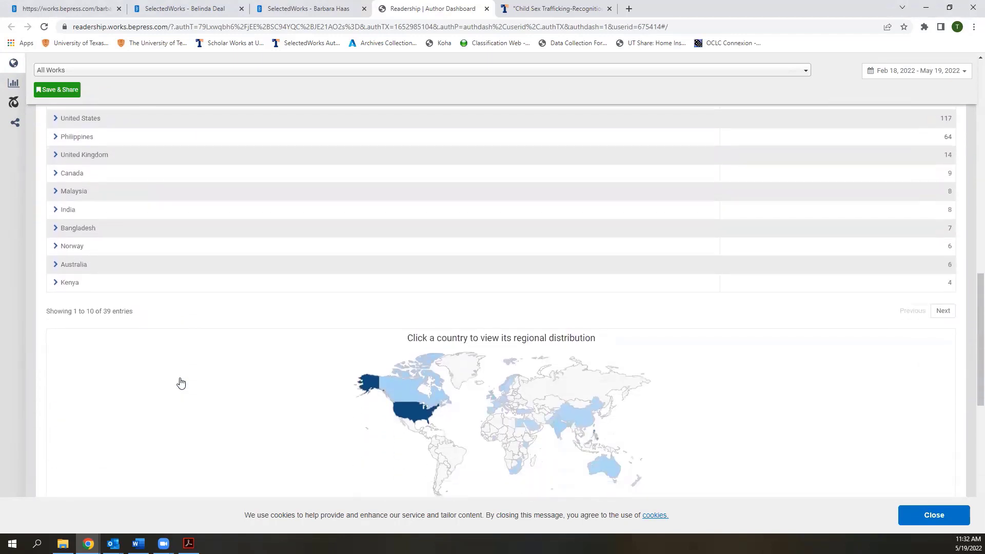
scroll(180, 383, down, 2)
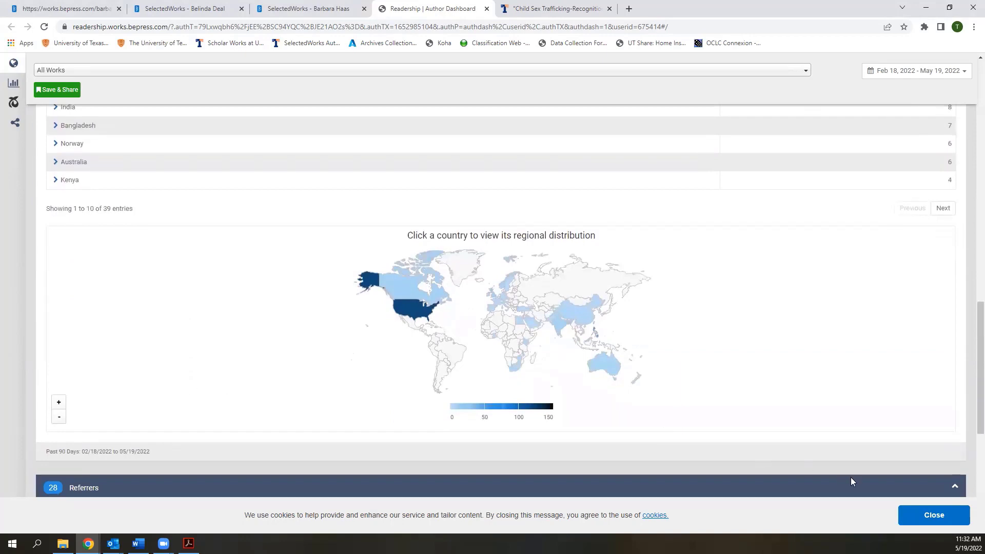
click(933, 515)
scroll(643, 299, up, 15)
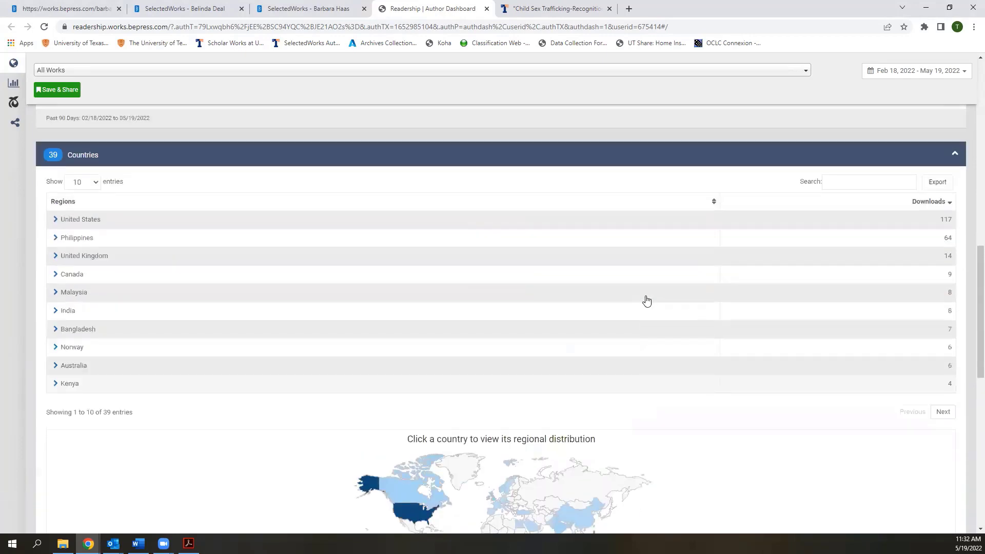
scroll(646, 295, up, 4)
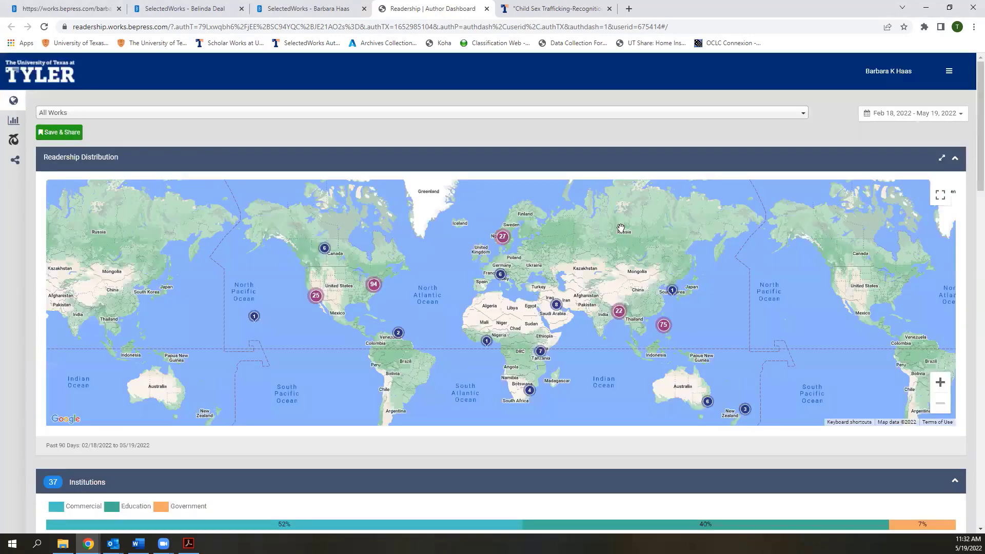
Switch back to the author's SelectedWorks profile and scroll through her 44 research works
click(318, 11)
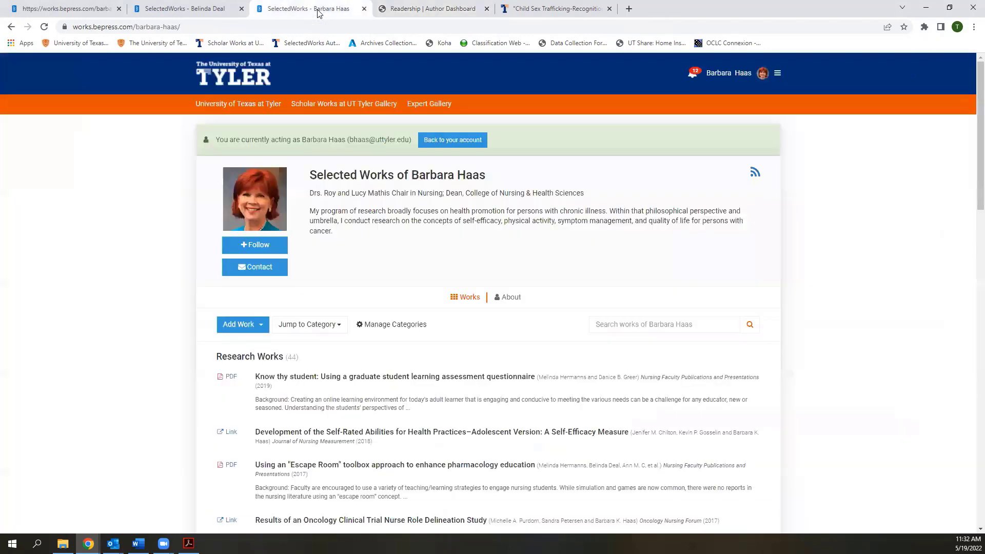
click(776, 74)
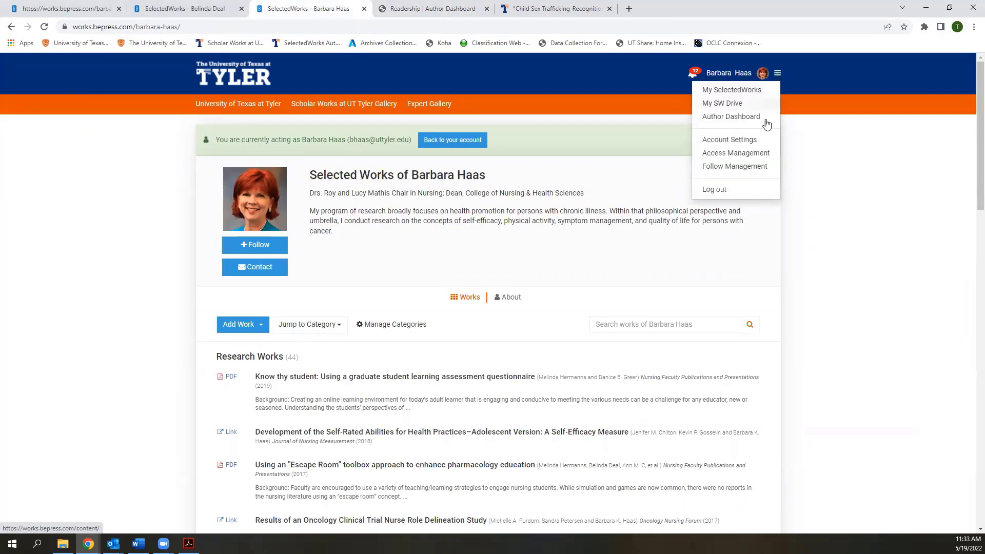
click(158, 374)
scroll(178, 393, down, 1)
scroll(181, 393, up, 1)
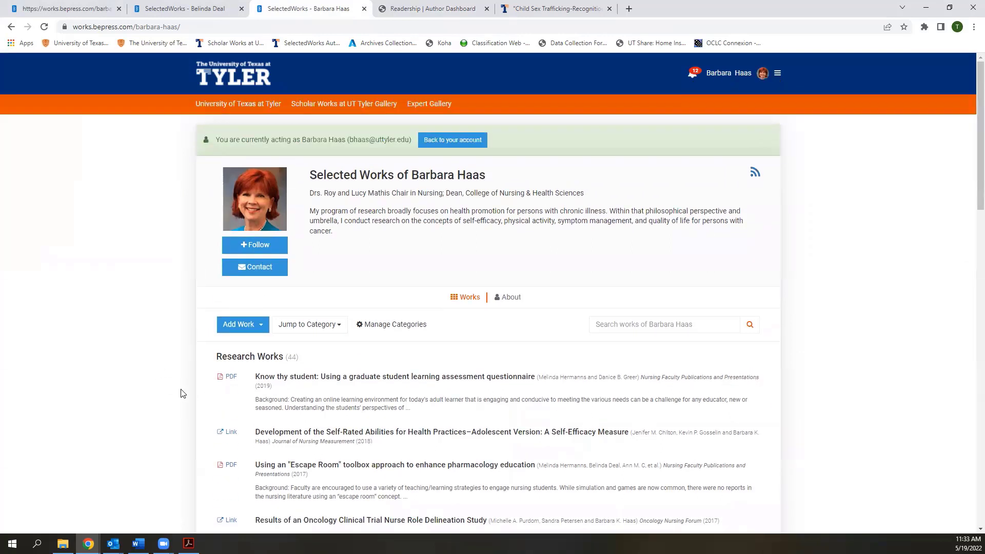
scroll(180, 393, down, 3)
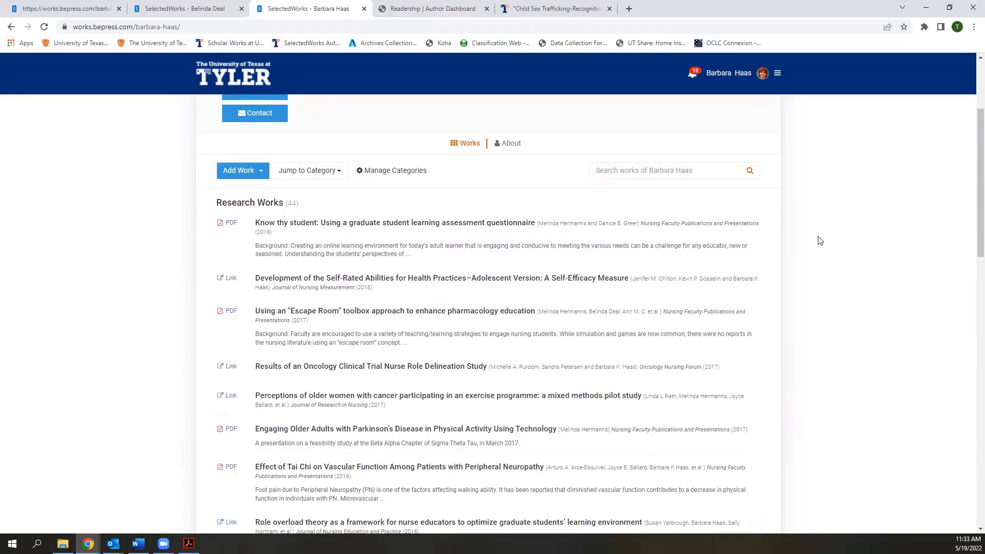
scroll(769, 194, up, 2)
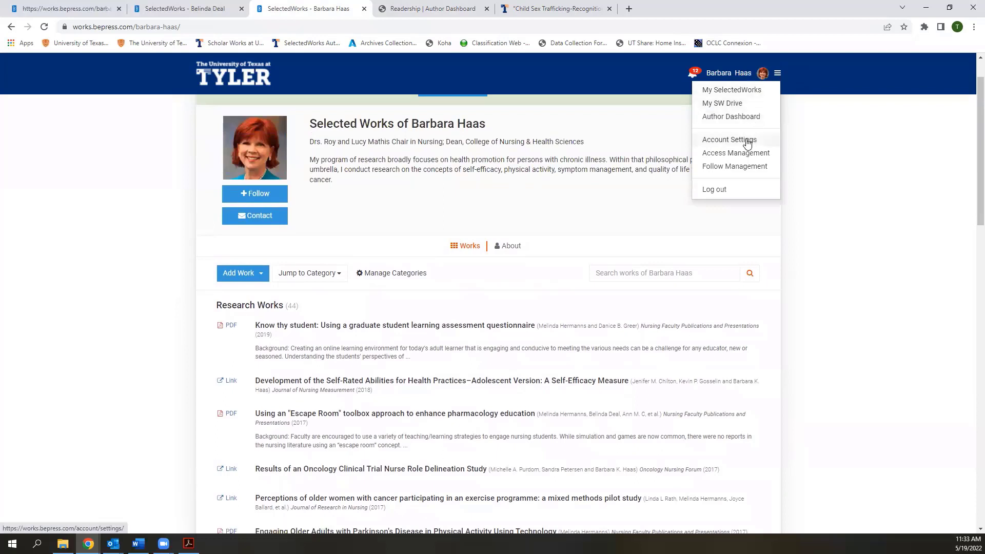
Open Account Settings and scroll down to the Author Information section
click(747, 141)
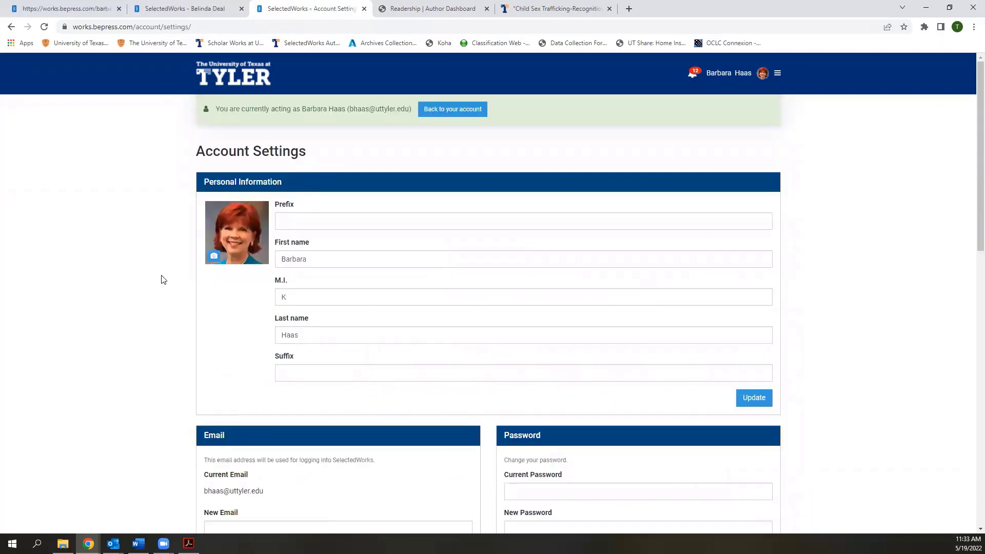
scroll(110, 329, down, 3)
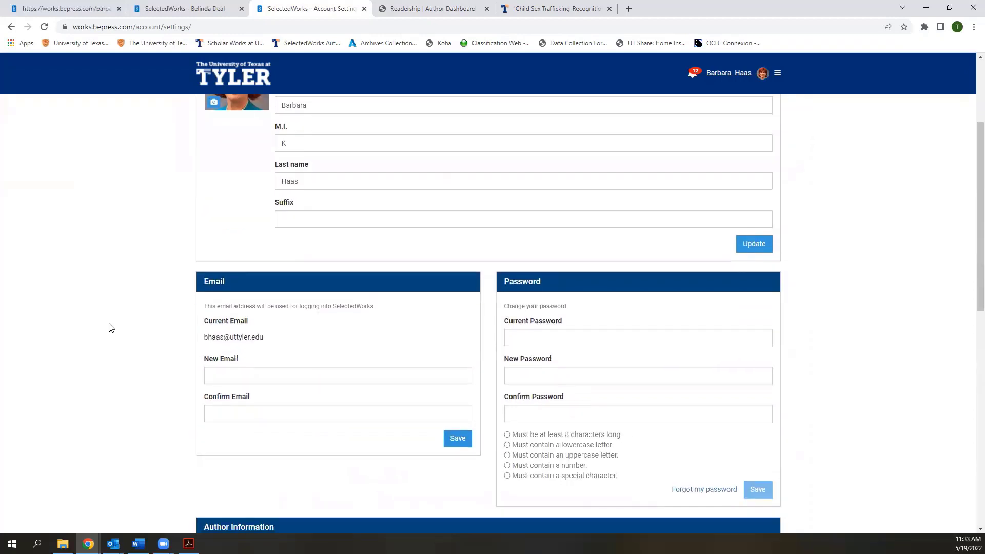
drag(206, 337, 271, 341)
click(272, 343)
scroll(800, 379, down, 1)
scroll(804, 381, down, 5)
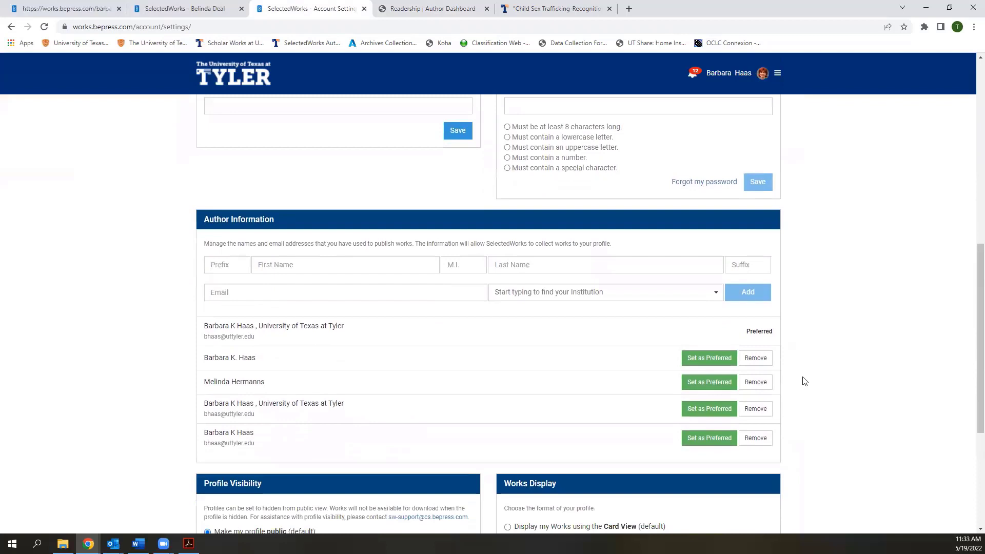
scroll(804, 381, down, 1)
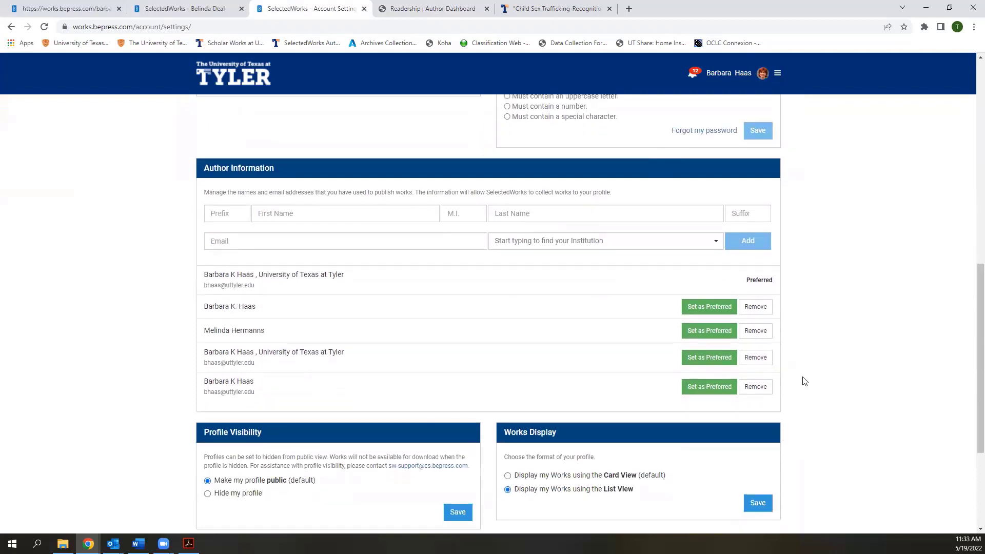
Remove the co-author's name from the author-name variants, leaving four variants
click(751, 331)
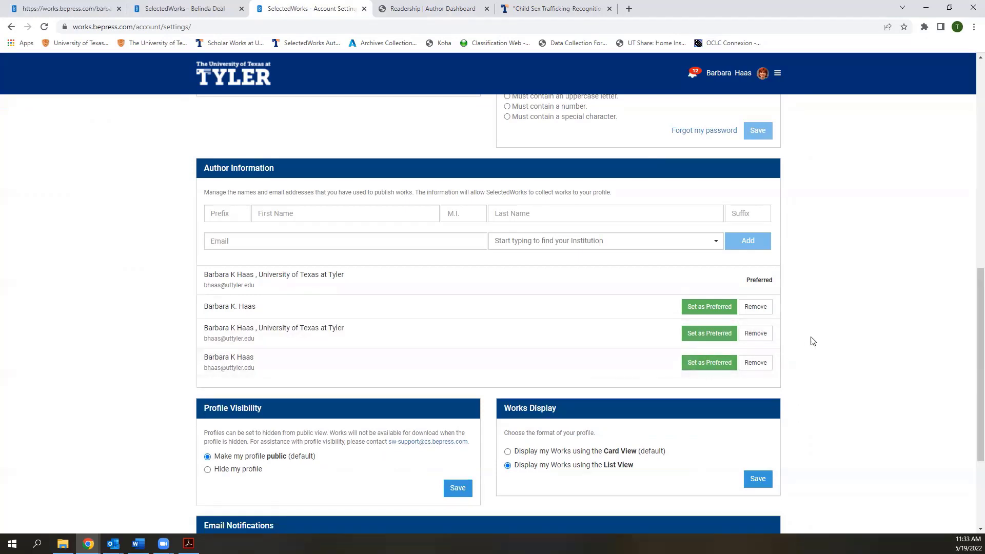
scroll(818, 339, down, 1)
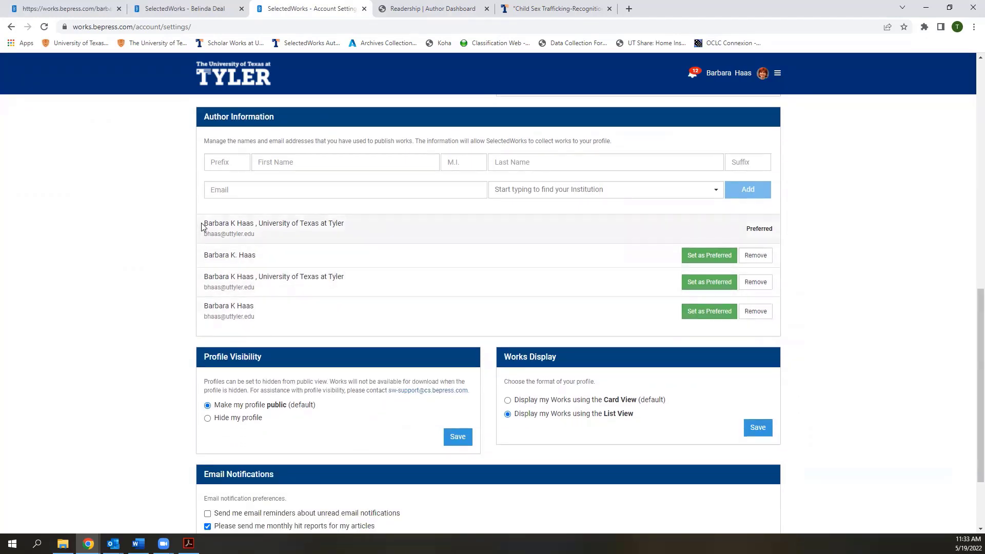
drag(204, 223, 254, 223)
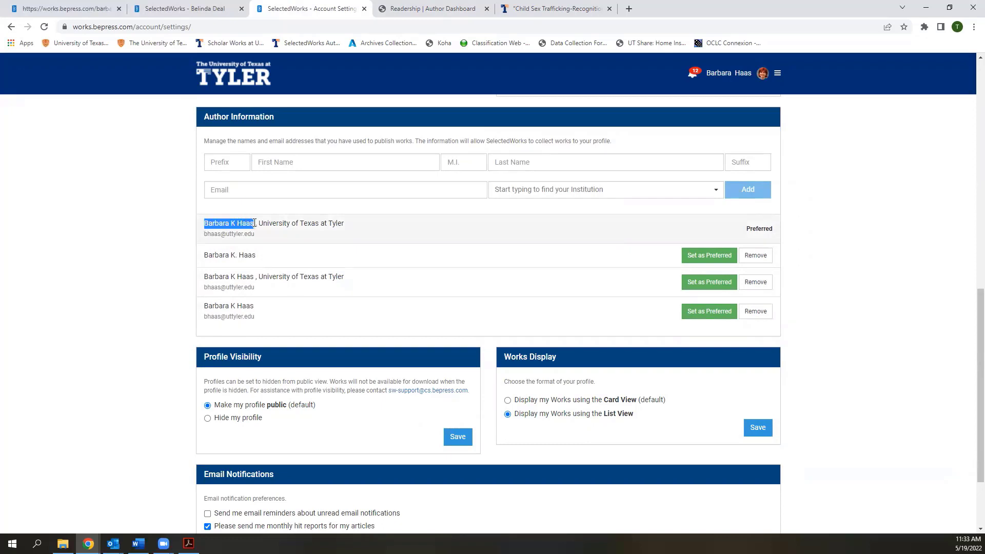
drag(255, 222, 347, 228)
click(347, 229)
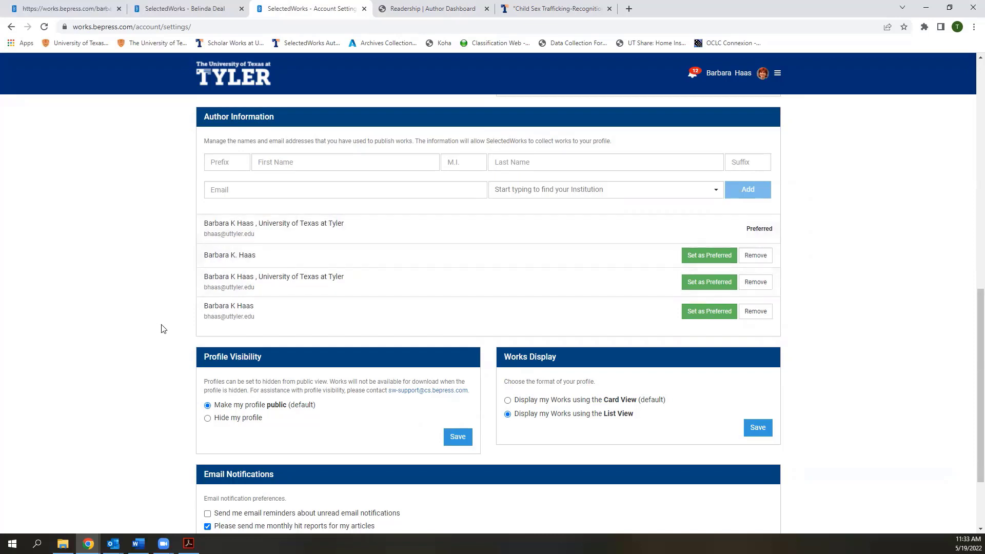
Review the notification settings, then go back to the My SelectedWorks profile page
scroll(162, 329, down, 1)
scroll(162, 329, down, 2)
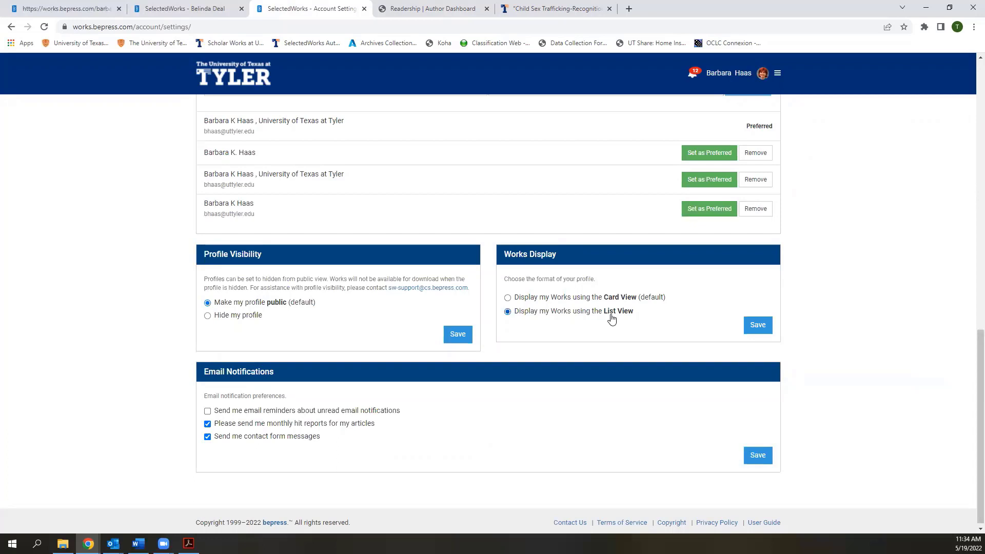
scroll(813, 339, down, 1)
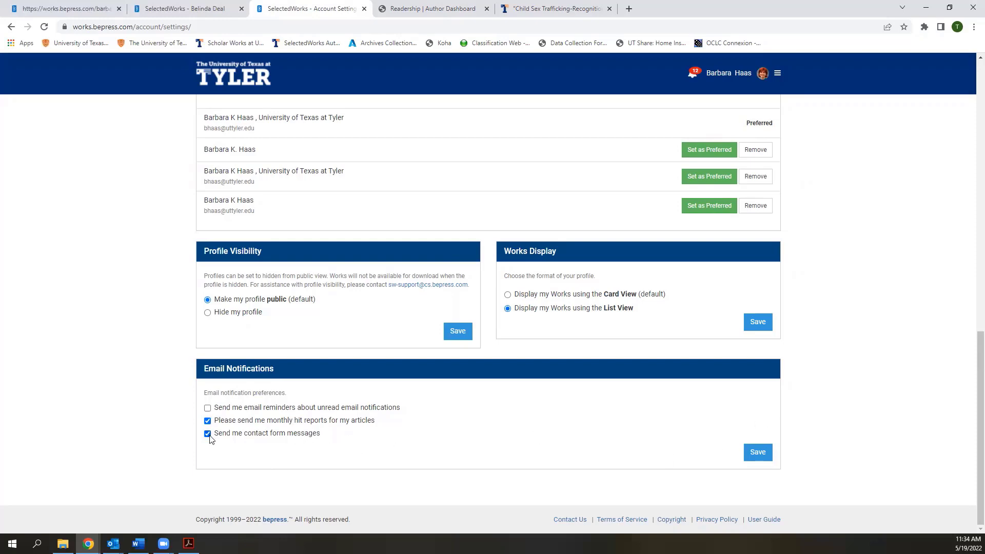
scroll(812, 380, up, 15)
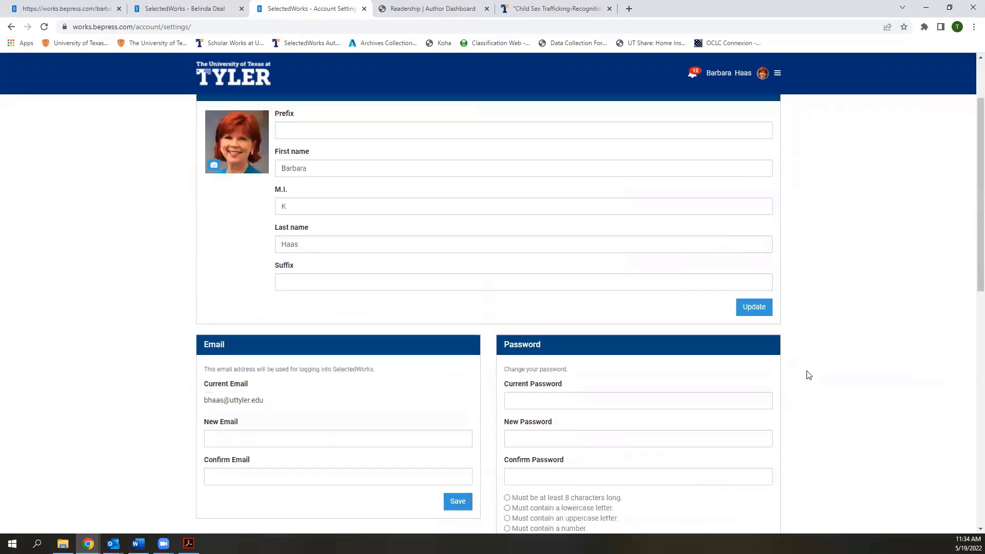
click(722, 76)
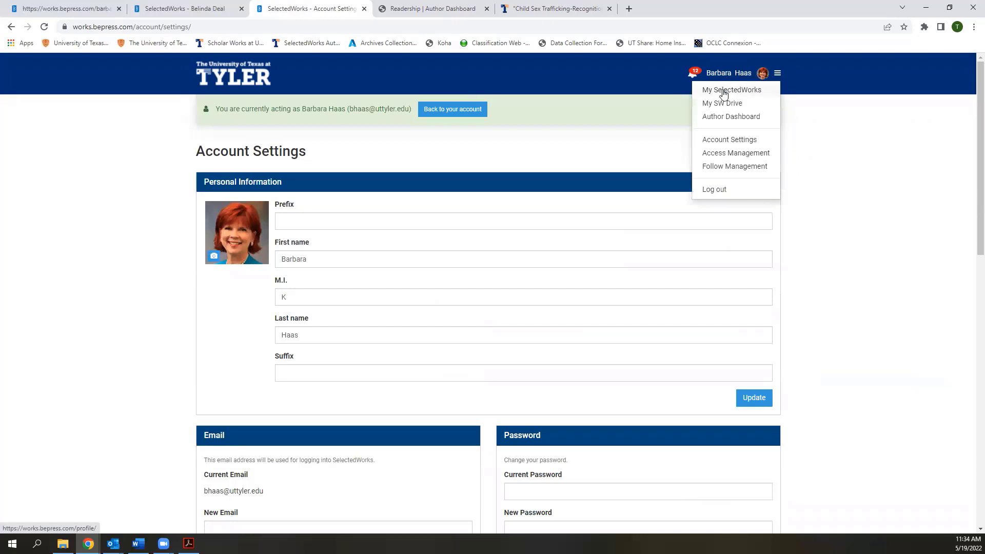
click(723, 93)
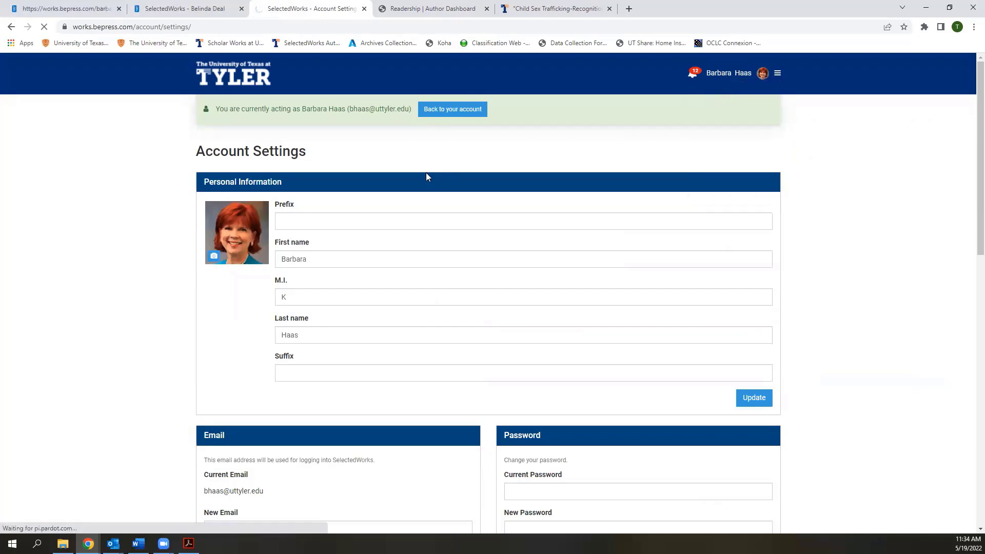